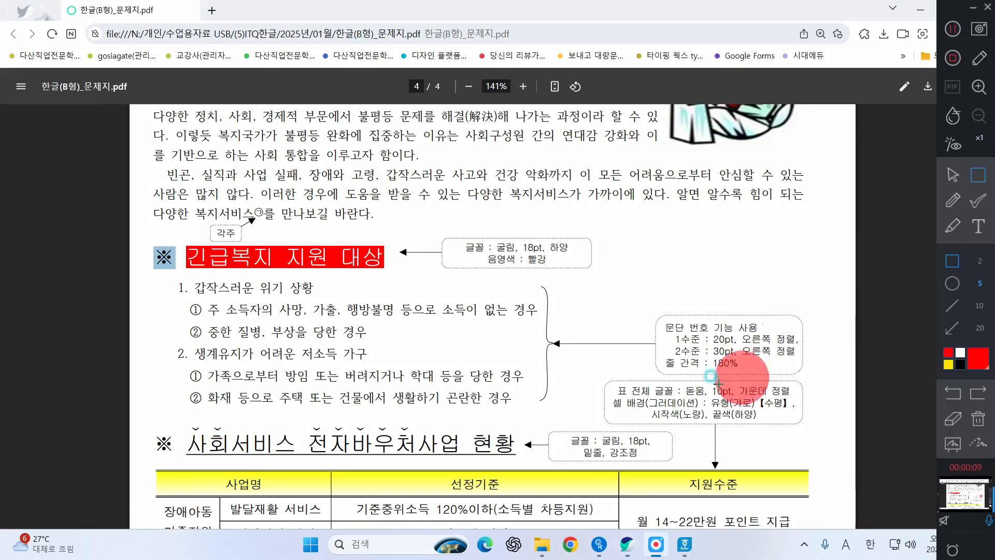
Step: Set the line spacing of the six selected lines under the 긴급복지 지원 대상 heading to 180%
{"action": "left_click_drag", "start_coordinate": [650, 355], "coordinate": [750, 373]}
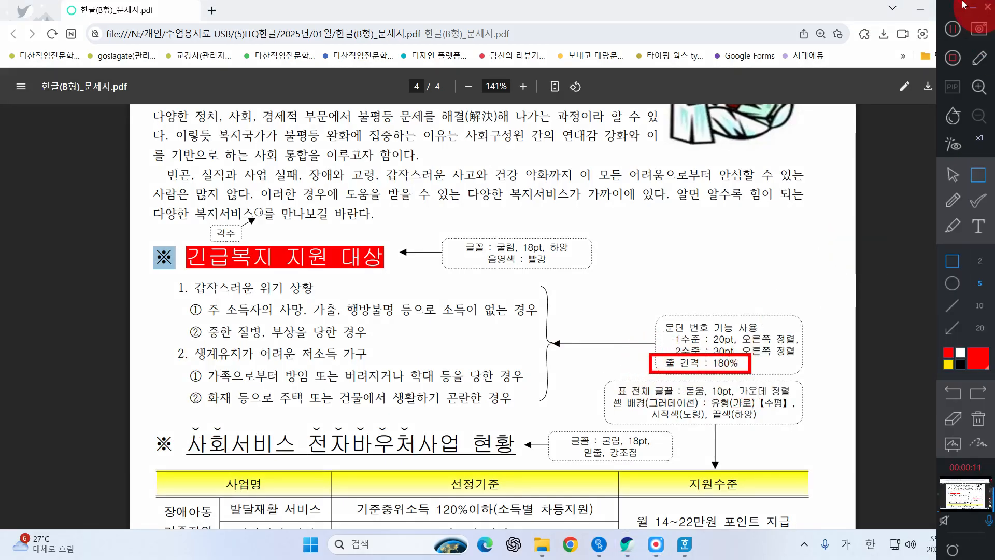
{"action": "left_click", "coordinate": [952, 175]}
{"action": "left_click", "coordinate": [921, 10]}
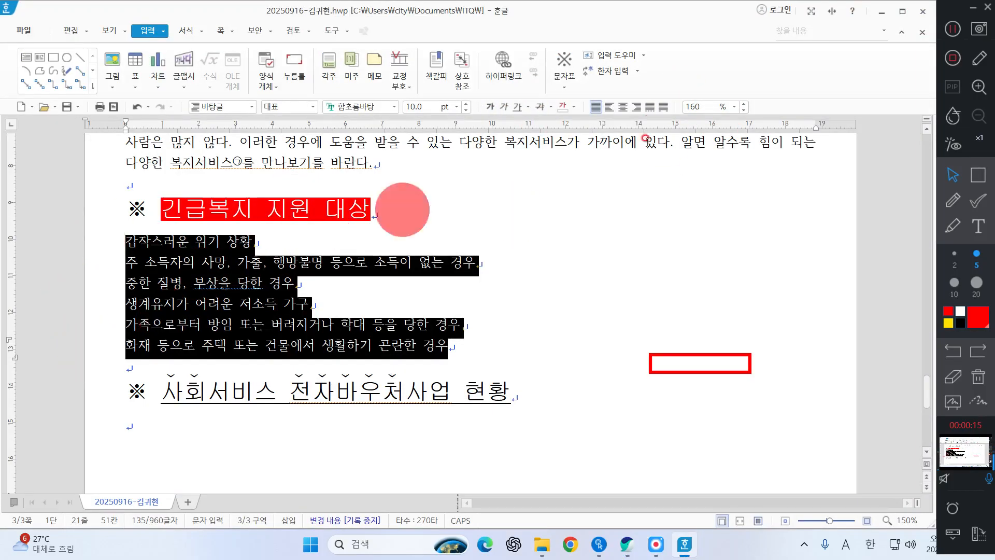
{"action": "left_click", "coordinate": [697, 106]}
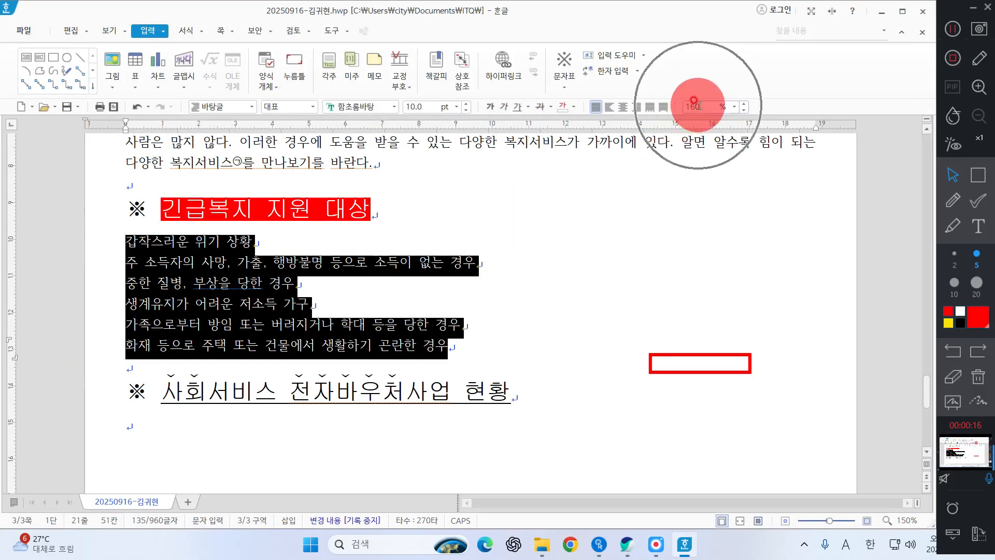
{"action": "left_click", "coordinate": [735, 107]}
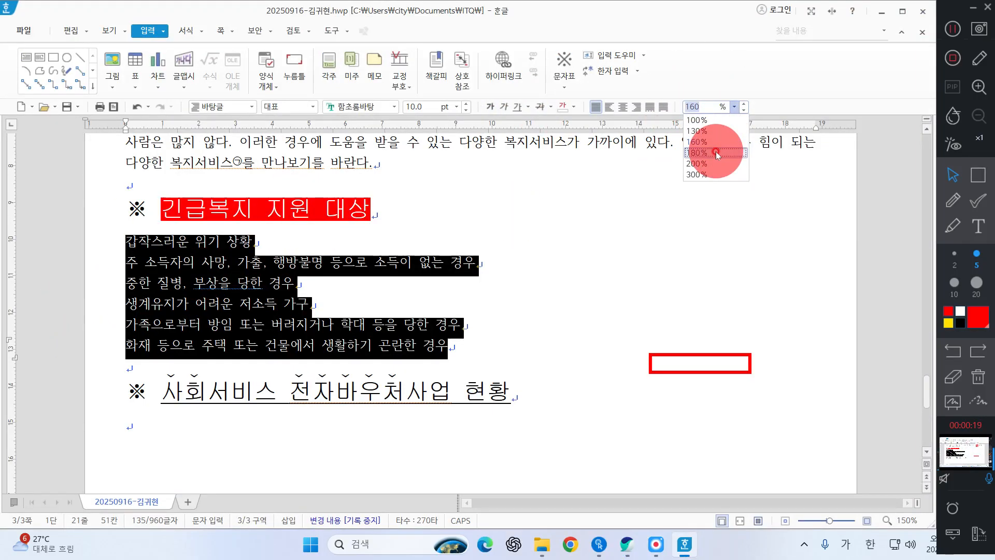
{"action": "left_click", "coordinate": [717, 153]}
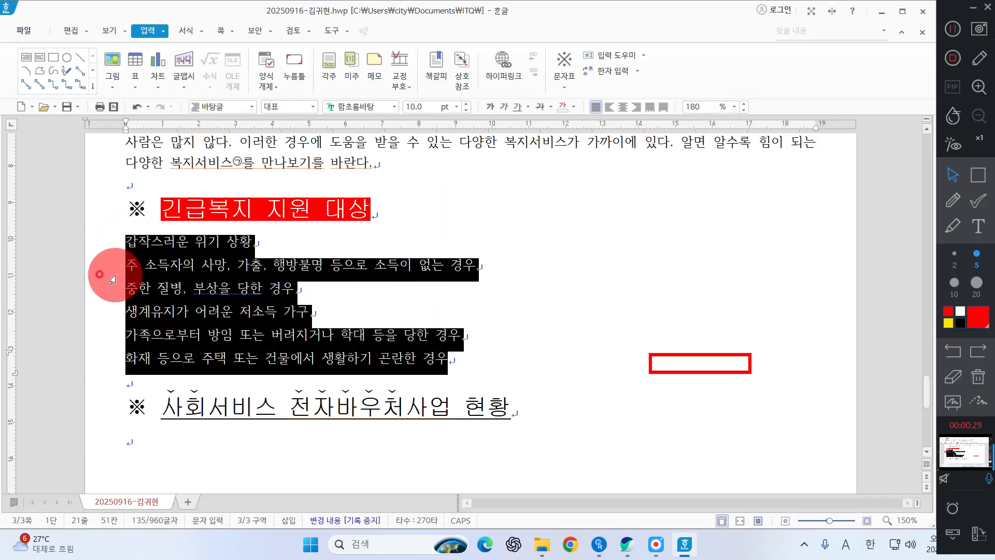
Step: Choose the 1., 가., 1), 가) paragraph numbering style for the selected lines and open its custom definition
{"action": "right_click", "coordinate": [369, 304]}
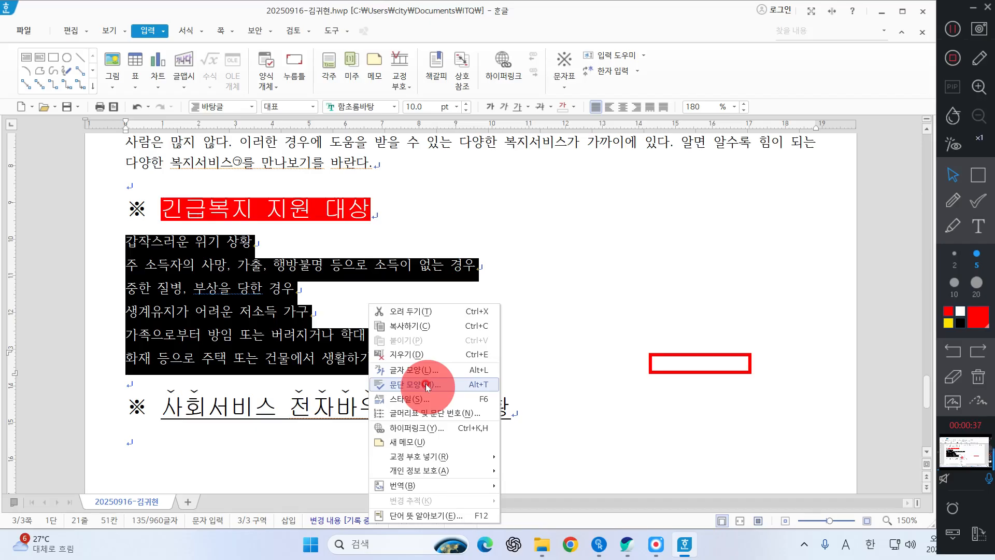
{"action": "left_click", "coordinate": [427, 414]}
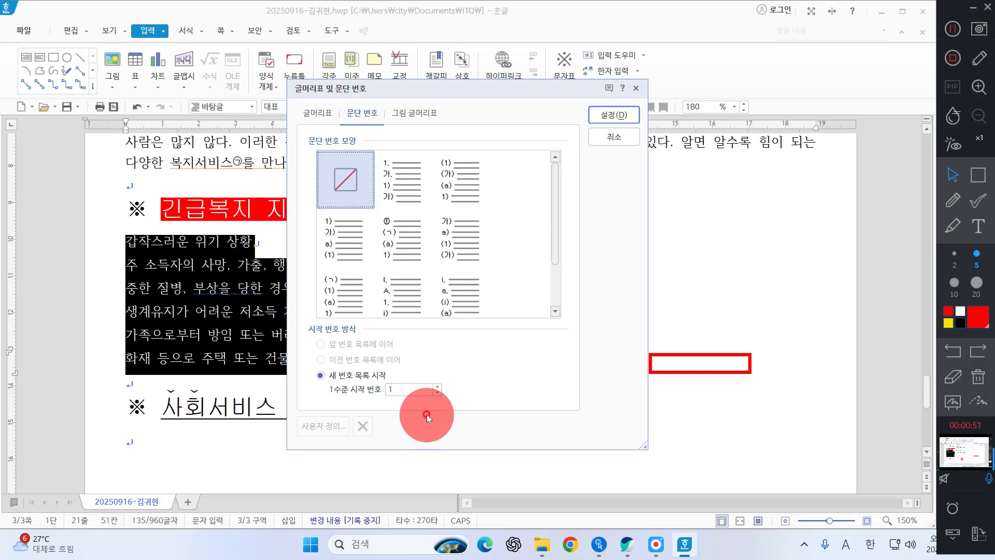
{"action": "left_click", "coordinate": [627, 544]}
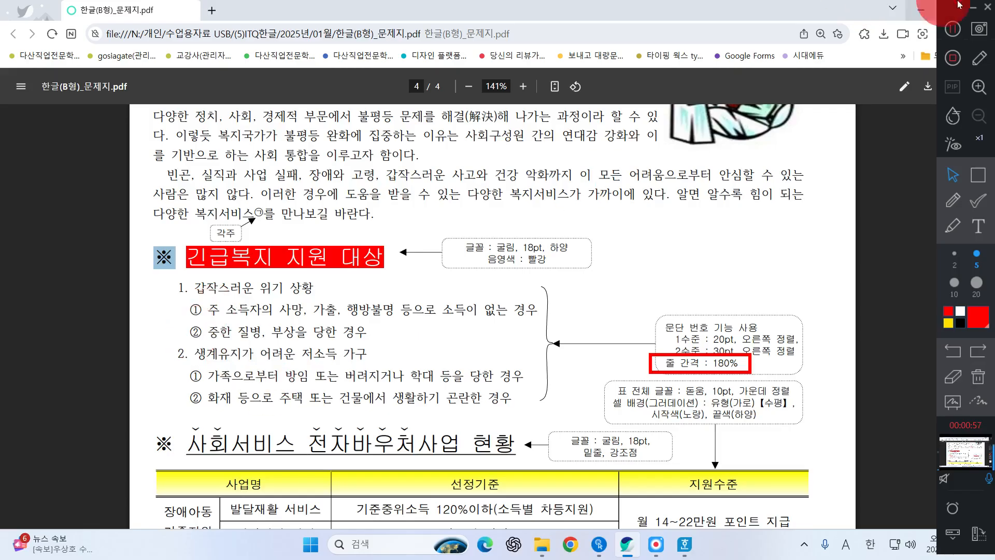
{"action": "left_click", "coordinate": [921, 9]}
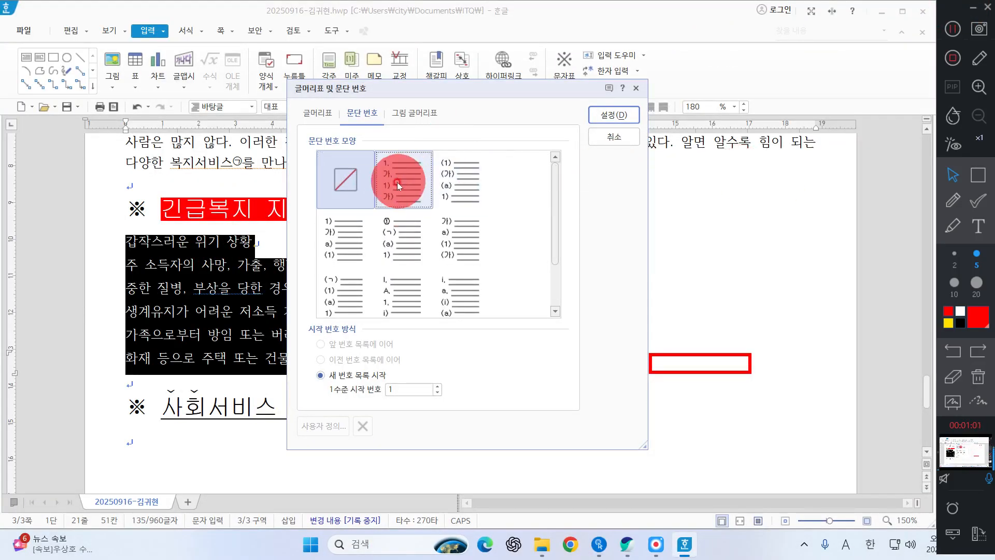
{"action": "left_click", "coordinate": [467, 179]}
{"action": "left_click_drag", "start_coordinate": [556, 202], "coordinate": [570, 126]}
{"action": "left_click", "coordinate": [422, 171]}
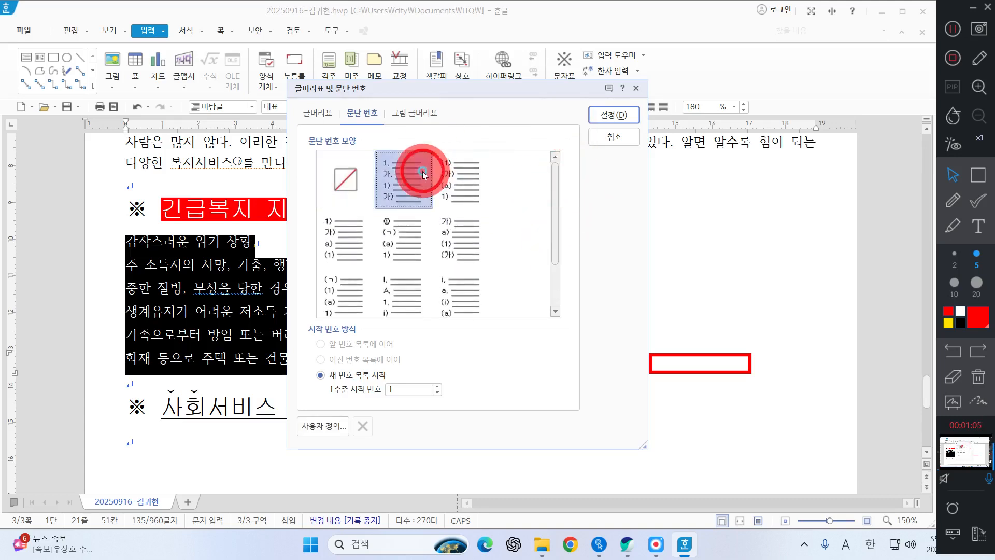
{"action": "left_click", "coordinate": [422, 171]}
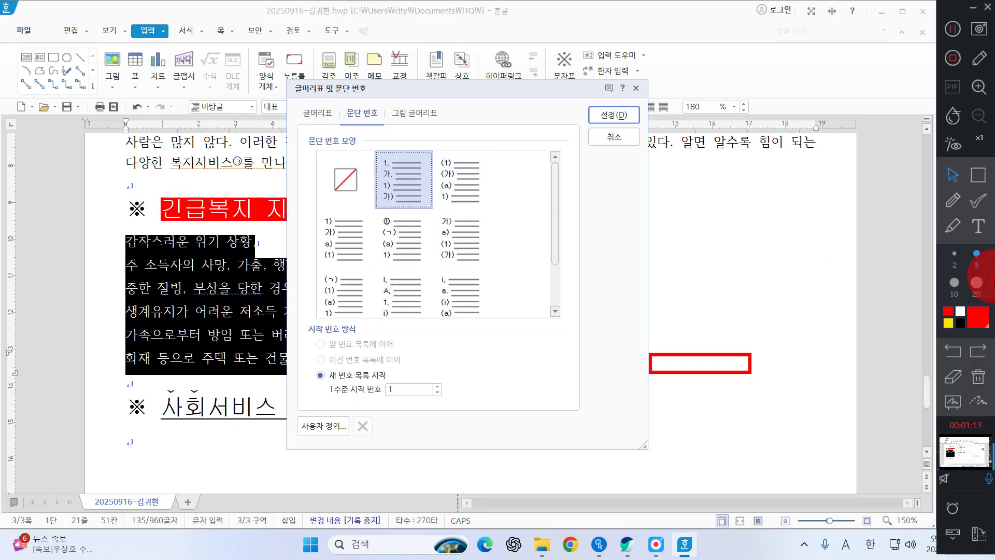
{"action": "left_click", "coordinate": [335, 427]}
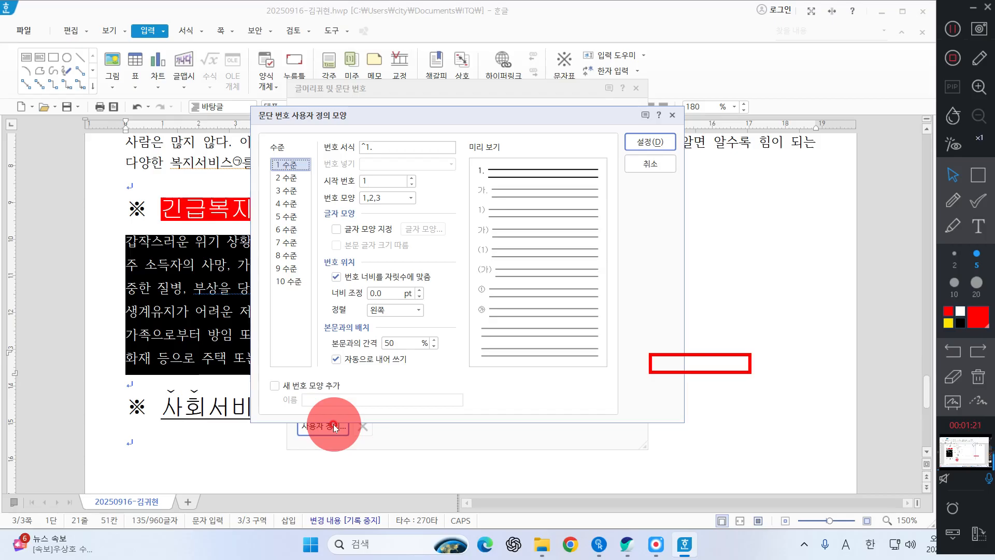
{"action": "left_click", "coordinate": [978, 377]}
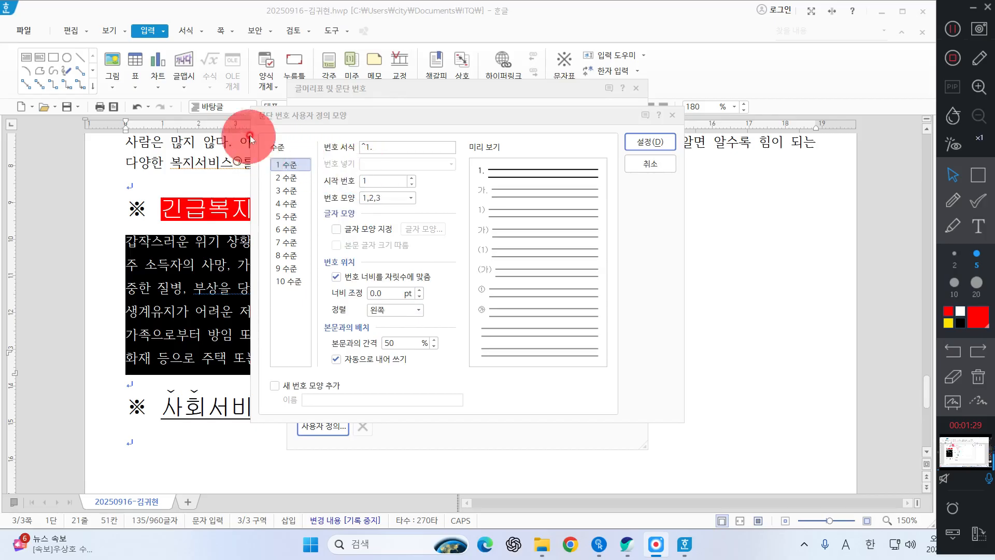
Step: Set level 1 of the custom numbering to a 20 pt width adjustment with right (오른쪽) alignment, following the question sheet
{"action": "left_click", "coordinate": [386, 293]}
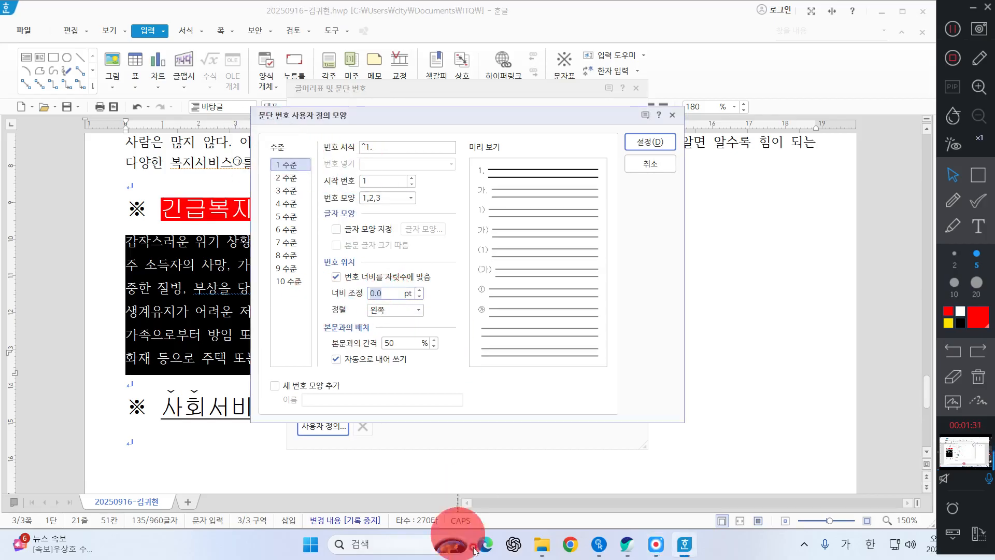
{"action": "left_click", "coordinate": [620, 546]}
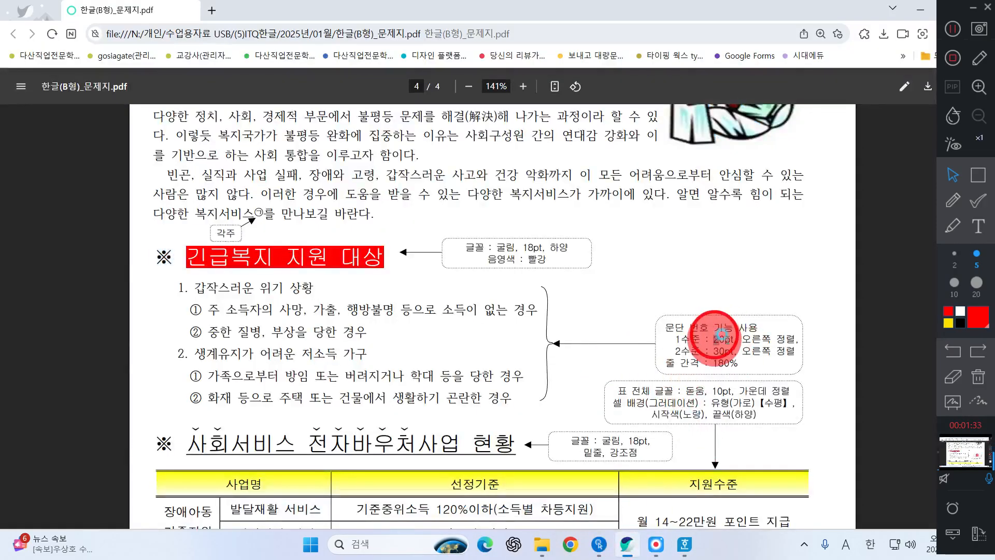
{"action": "left_click_drag", "start_coordinate": [717, 338], "coordinate": [750, 340]}
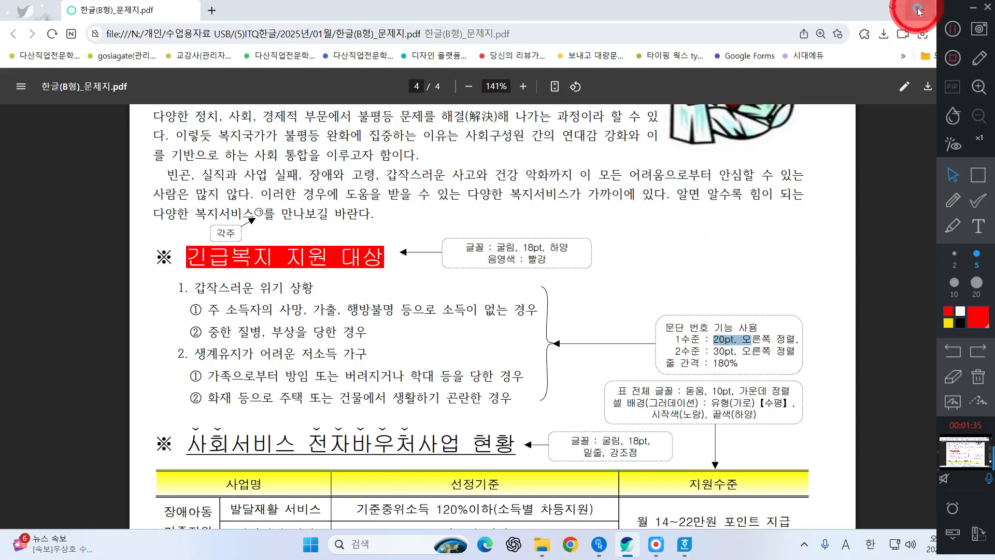
{"action": "left_click", "coordinate": [917, 10]}
{"action": "left_click", "coordinate": [391, 292]}
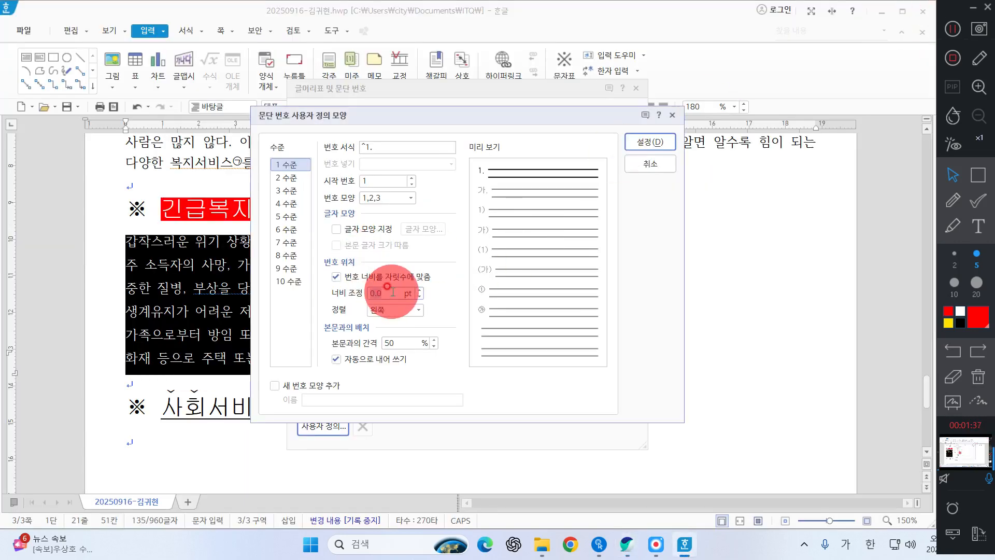
{"action": "left_click", "coordinate": [394, 310]}
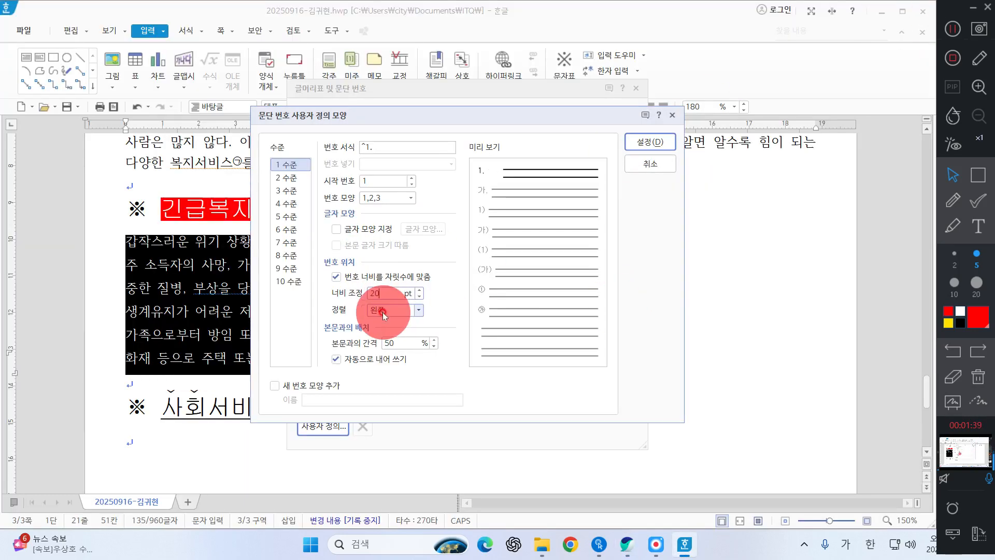
{"action": "left_click", "coordinate": [399, 341]}
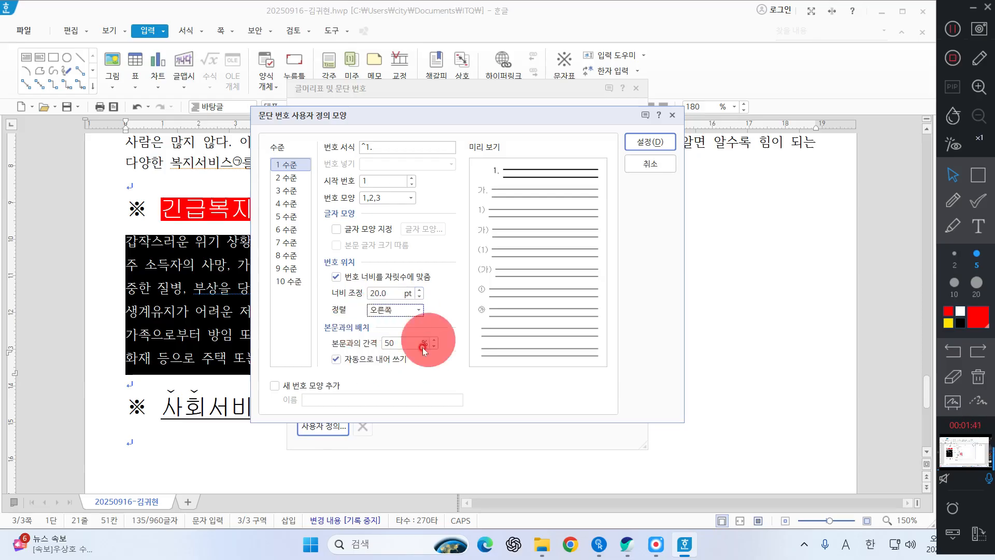
{"action": "left_click", "coordinate": [978, 175]}
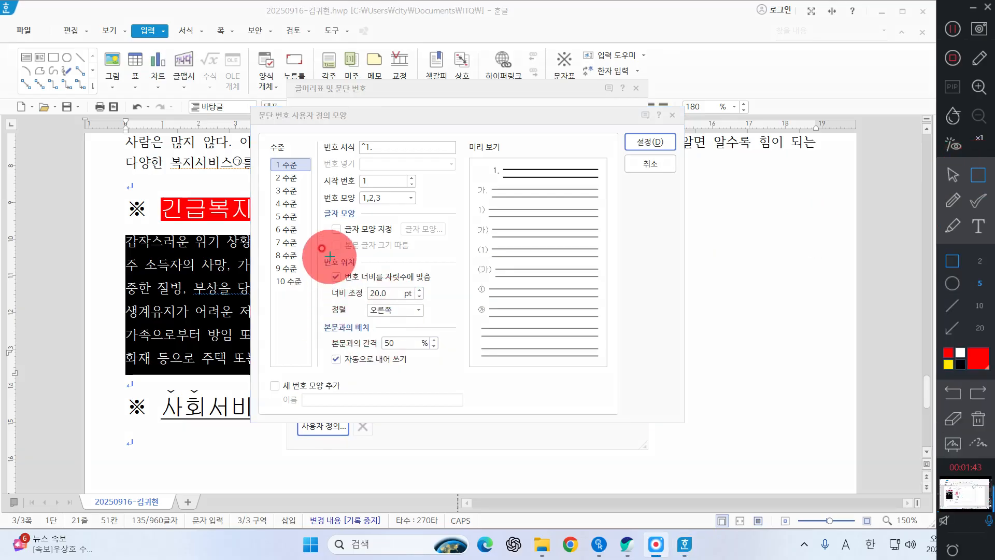
{"action": "mouse_move", "coordinate": [325, 265]}
{"action": "left_mouse_down"}
{"action": "mouse_move", "coordinate": [456, 335]}
{"action": "mouse_move", "coordinate": [442, 327]}
{"action": "left_mouse_up"}
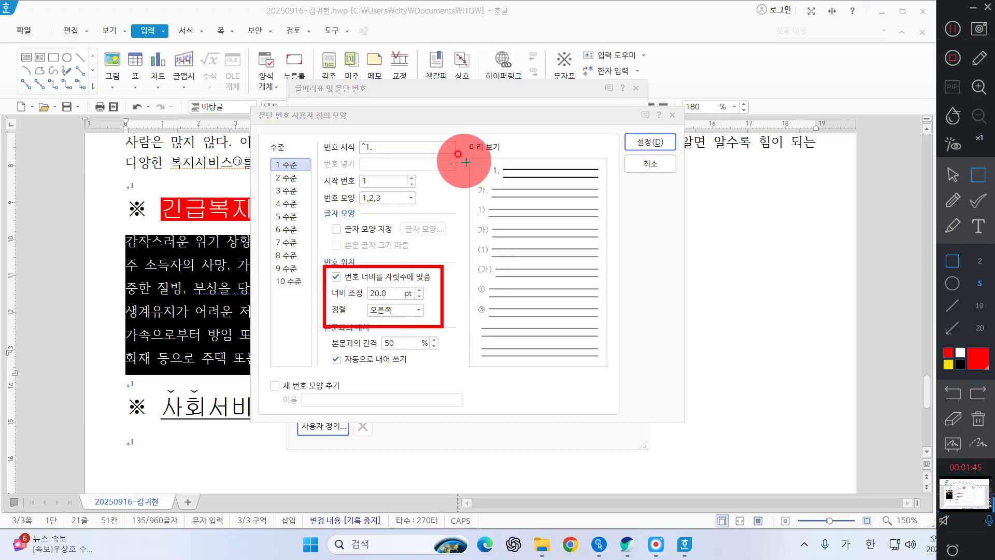
{"action": "left_click_drag", "start_coordinate": [487, 163], "coordinate": [503, 177]}
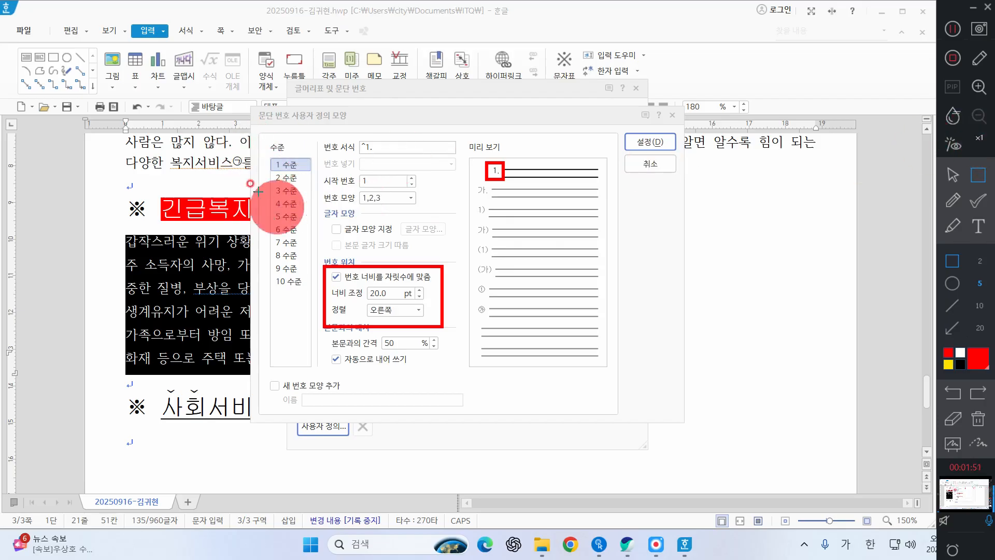
{"action": "left_click", "coordinate": [953, 174]}
Step: Set level 2 of the custom numbering to a 30 pt width adjustment with right (오른쪽) alignment, following the question sheet
{"action": "left_click", "coordinate": [280, 178]}
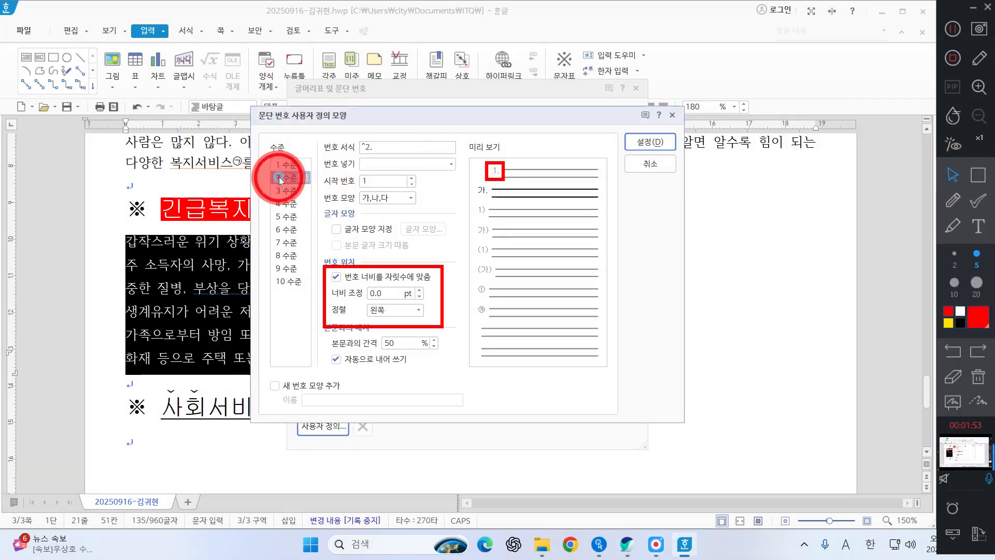
{"action": "left_click", "coordinate": [624, 548]}
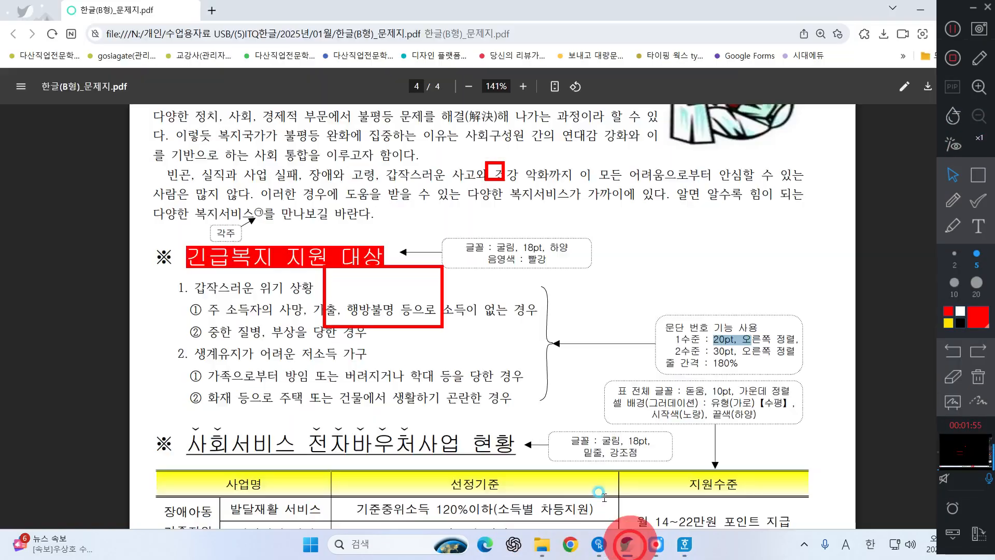
{"action": "left_click_drag", "start_coordinate": [707, 351], "coordinate": [738, 352]}
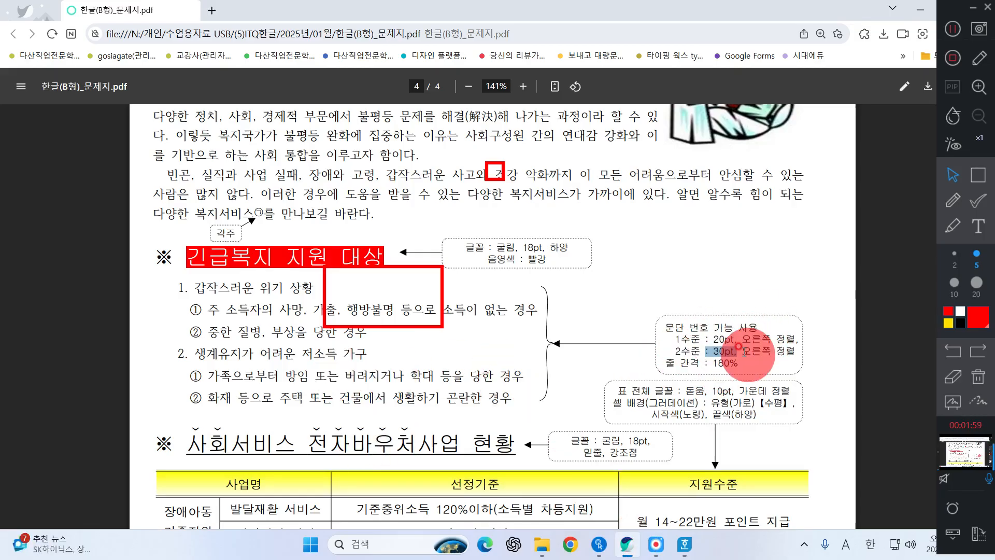
{"action": "left_click", "coordinate": [921, 15]}
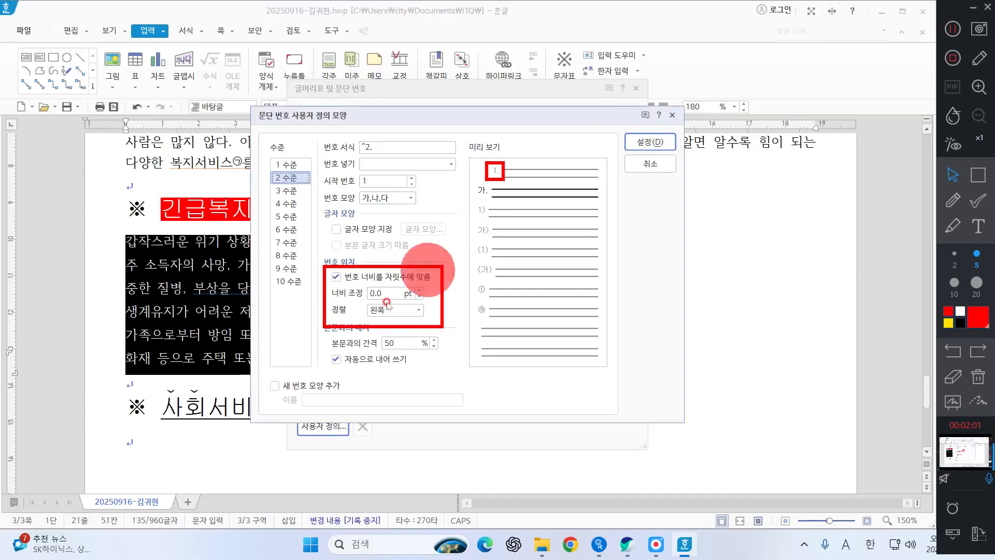
{"action": "left_click_drag", "start_coordinate": [386, 295], "coordinate": [229, 284]}
{"action": "type", "text": "30"}
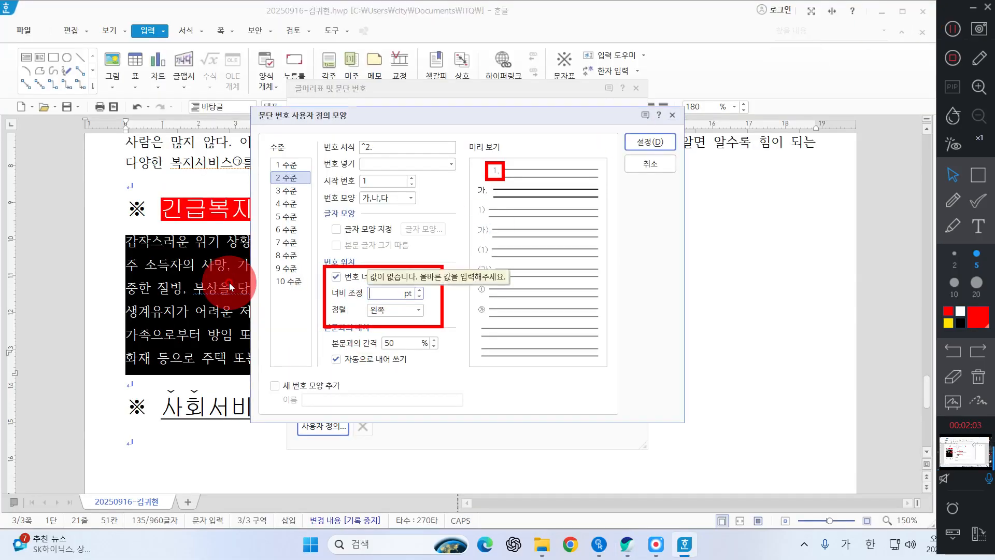
{"action": "key", "text": "Tab"}
{"action": "left_click", "coordinate": [399, 309]}
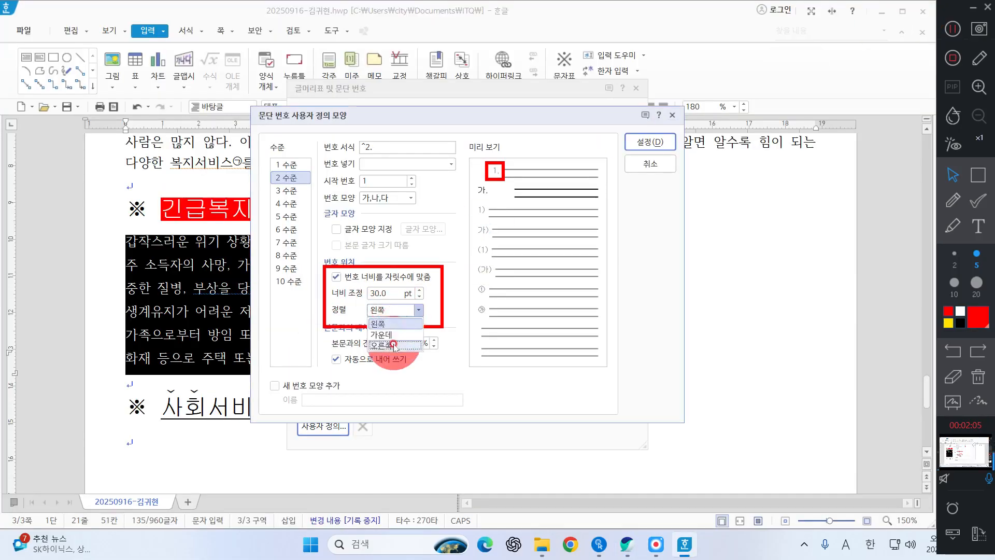
{"action": "left_click", "coordinate": [393, 344]}
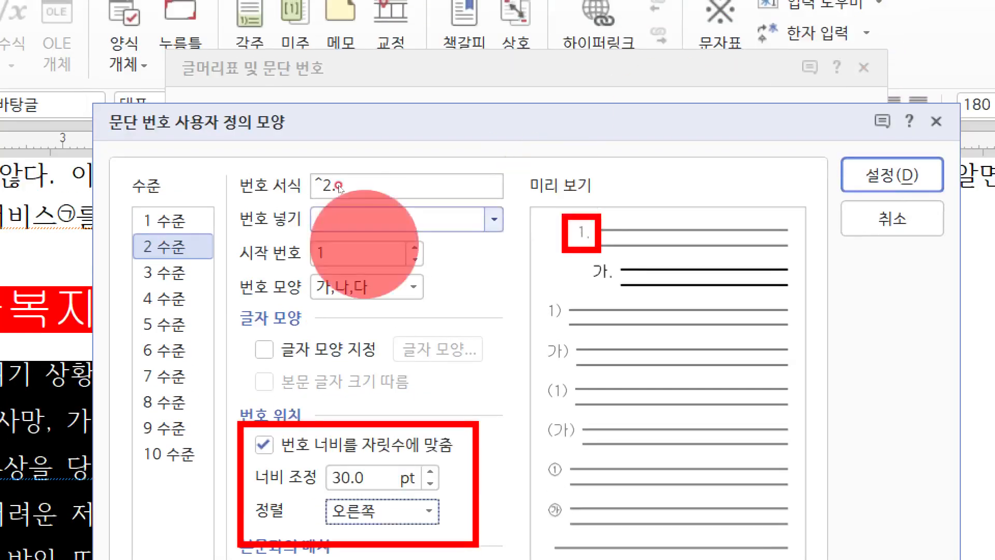
Step: Change the level 2 number shape to ①,②,③ and remove the period from its number format, leaving ^2
{"action": "left_click", "coordinate": [363, 286]}
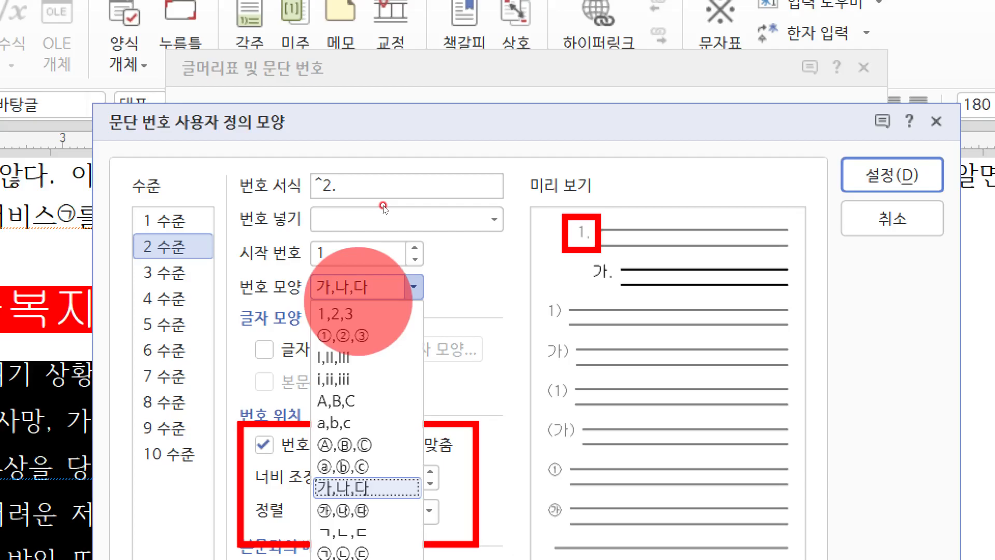
{"action": "left_click", "coordinate": [342, 336]}
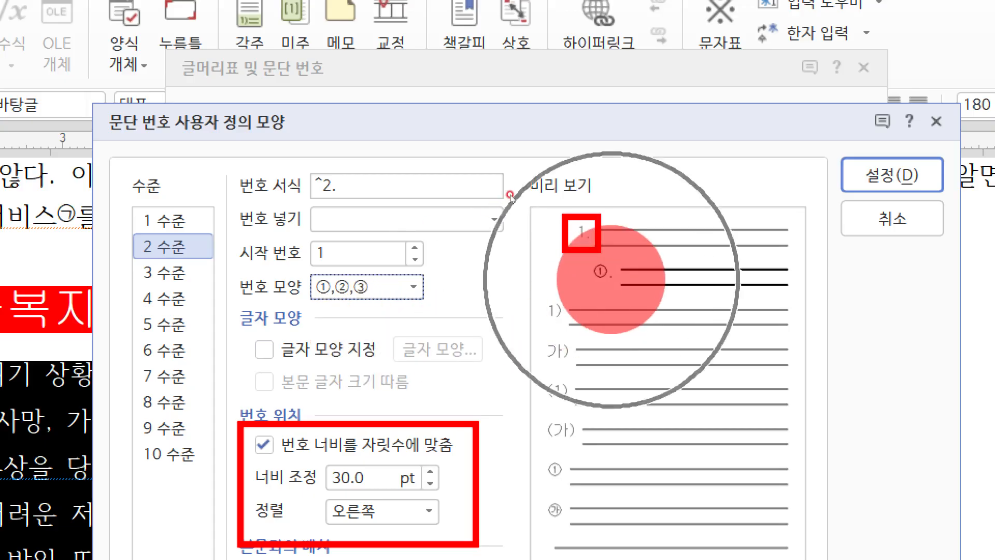
{"action": "left_click", "coordinate": [343, 193]}
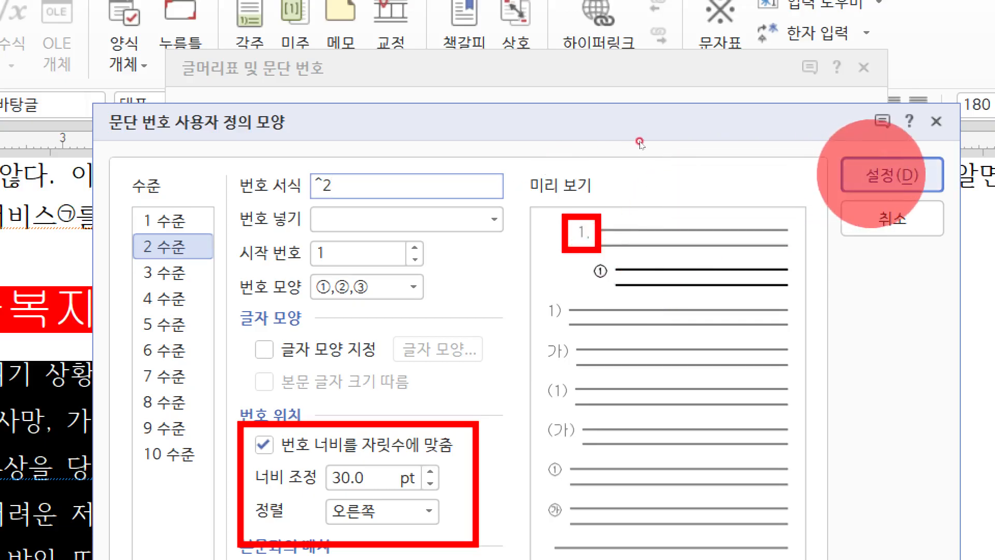
Step: Confirm the custom number definition and apply the numbering to the six selected lines
{"action": "left_click", "coordinate": [892, 175]}
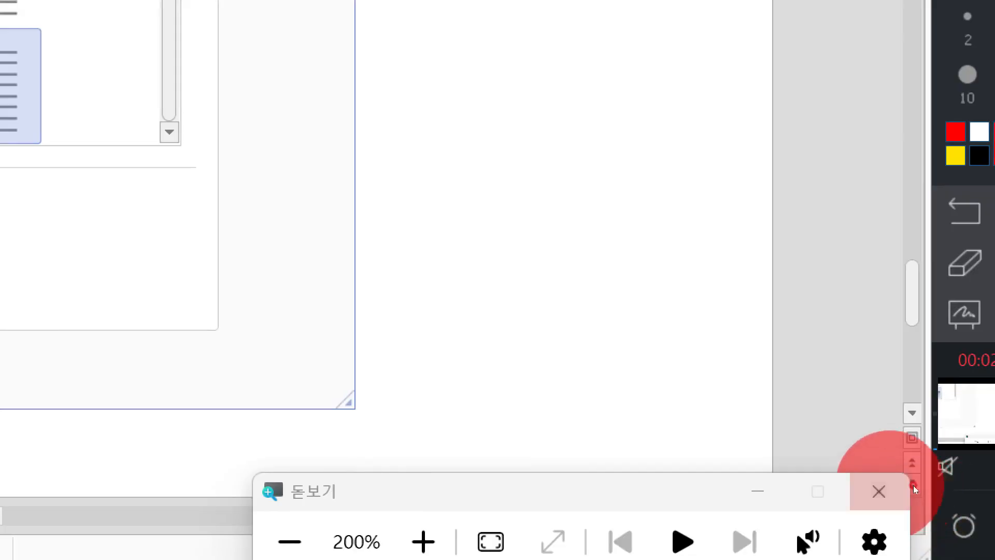
{"action": "left_click", "coordinate": [879, 490]}
{"action": "left_click", "coordinate": [614, 115]}
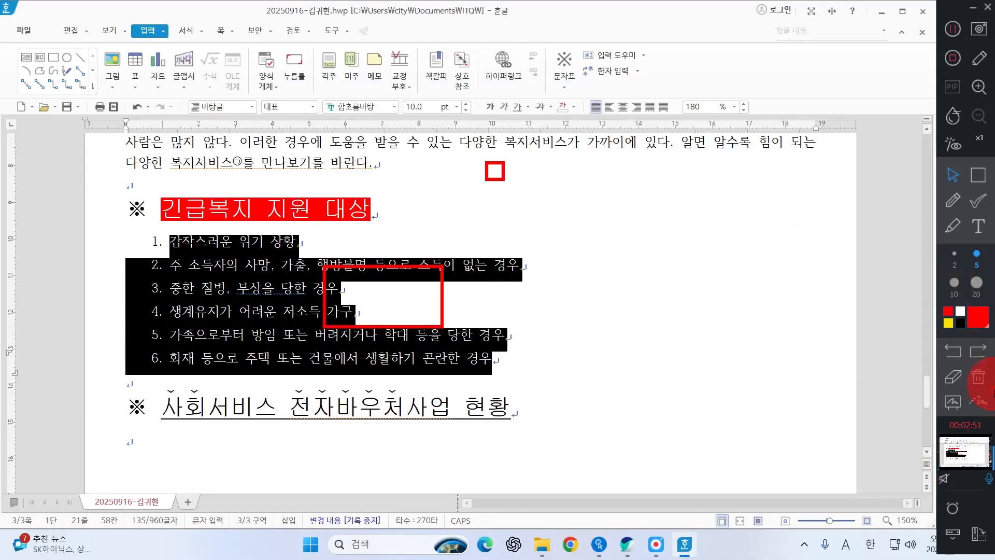
{"action": "left_click", "coordinate": [981, 380]}
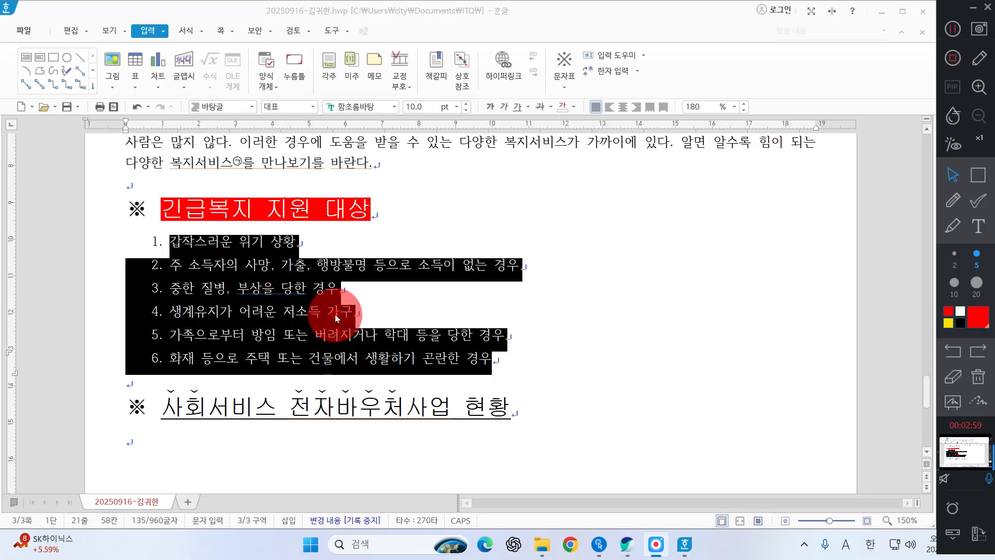
Step: Lower the two lines under 갑작스러운 위기 상황 and the two under 생계유지가 어려운 저소득 가구 to numbering level 2
{"action": "left_click_drag", "start_coordinate": [344, 288], "coordinate": [147, 252]}
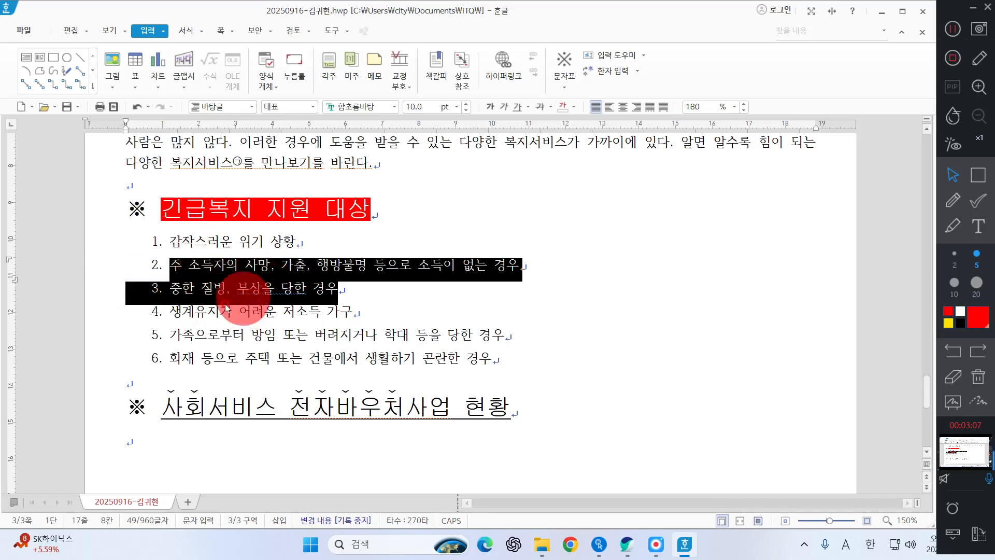
{"action": "left_click", "coordinate": [185, 32]}
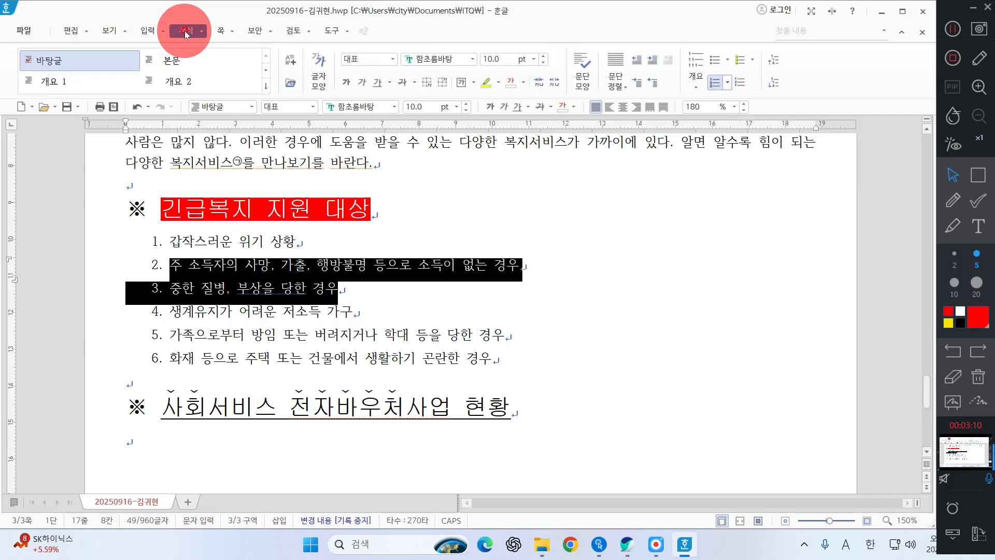
{"action": "left_click", "coordinate": [775, 83]}
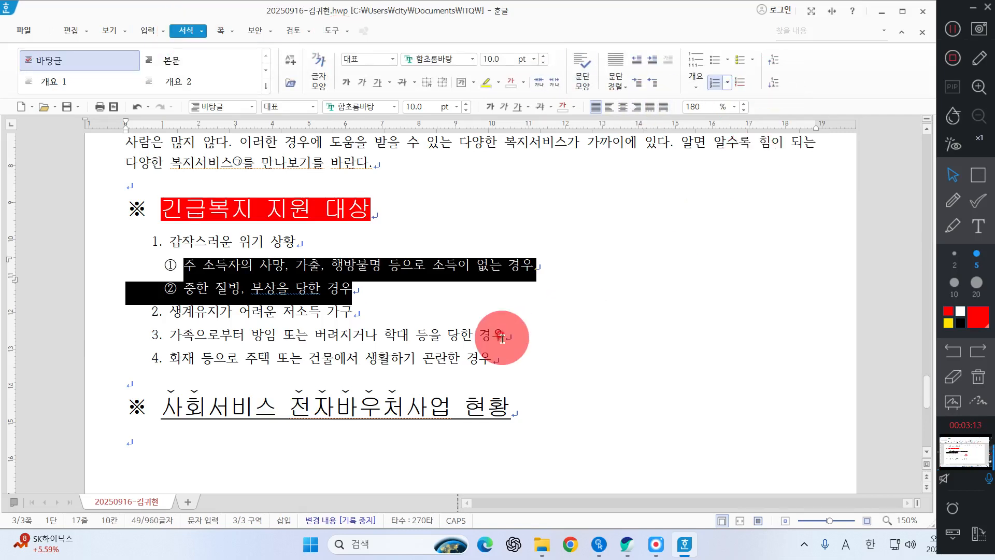
{"action": "left_click_drag", "start_coordinate": [516, 369], "coordinate": [165, 343]}
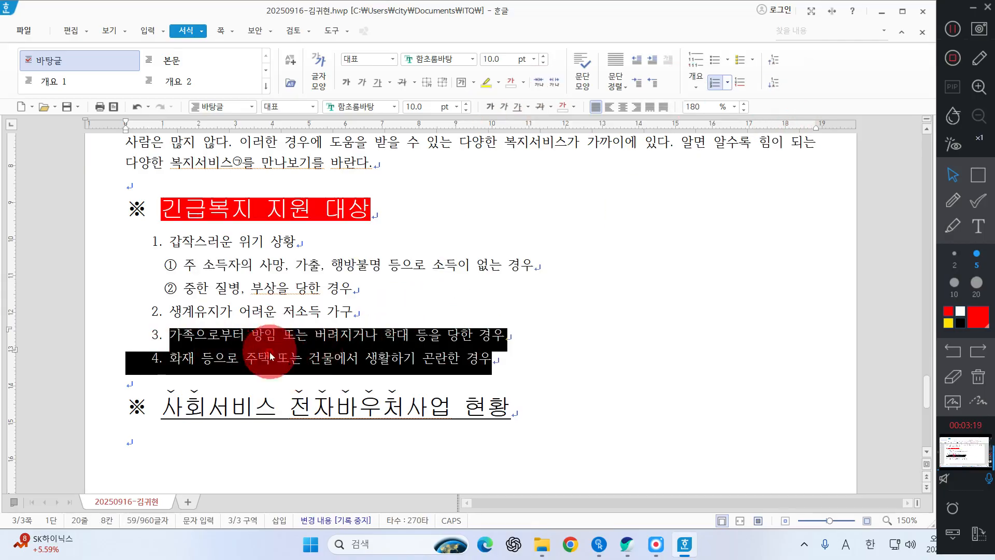
{"action": "left_click", "coordinate": [779, 88]}
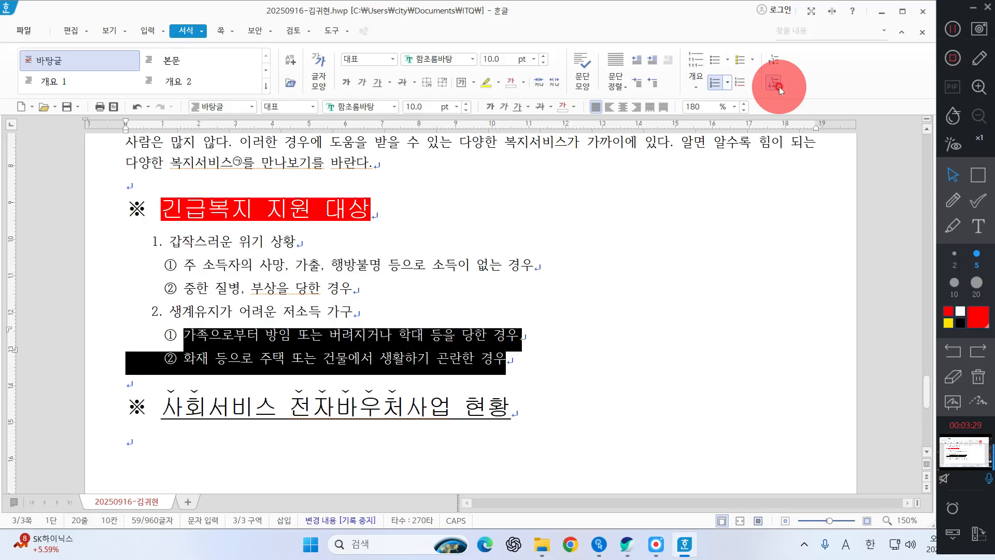
{"action": "left_click", "coordinate": [428, 265]}
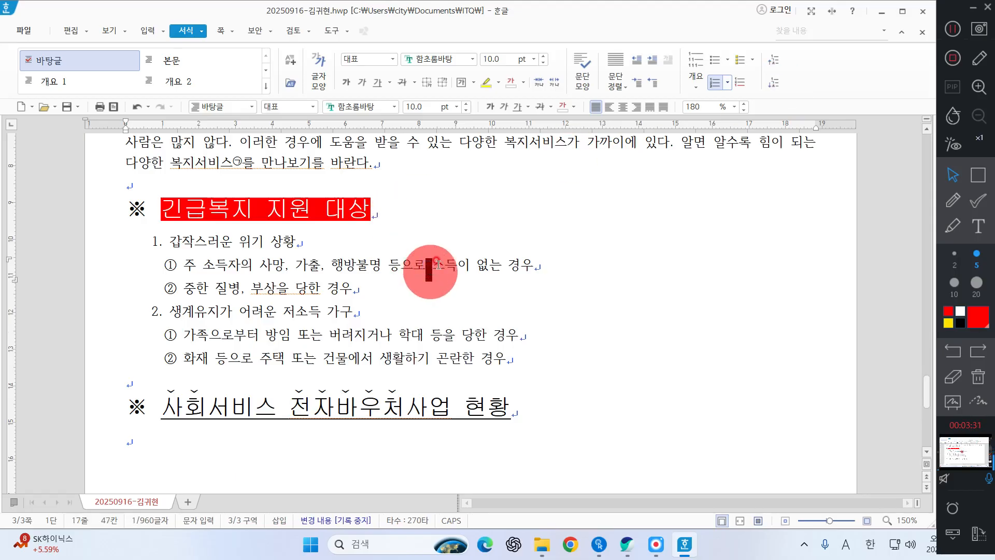
Step: Add a new empty line directly below the heading 사회서비스 전자바우처사업 현황
{"action": "scroll", "coordinate": [315, 270], "scroll_direction": "down", "scroll_amount": 3}
{"action": "left_click", "coordinate": [129, 331]}
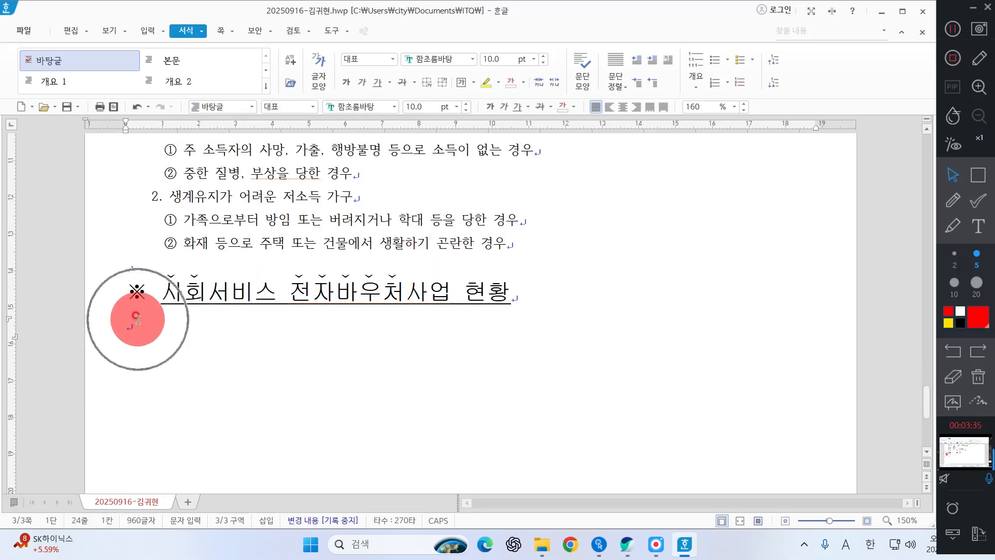
{"action": "left_click", "coordinate": [538, 303]}
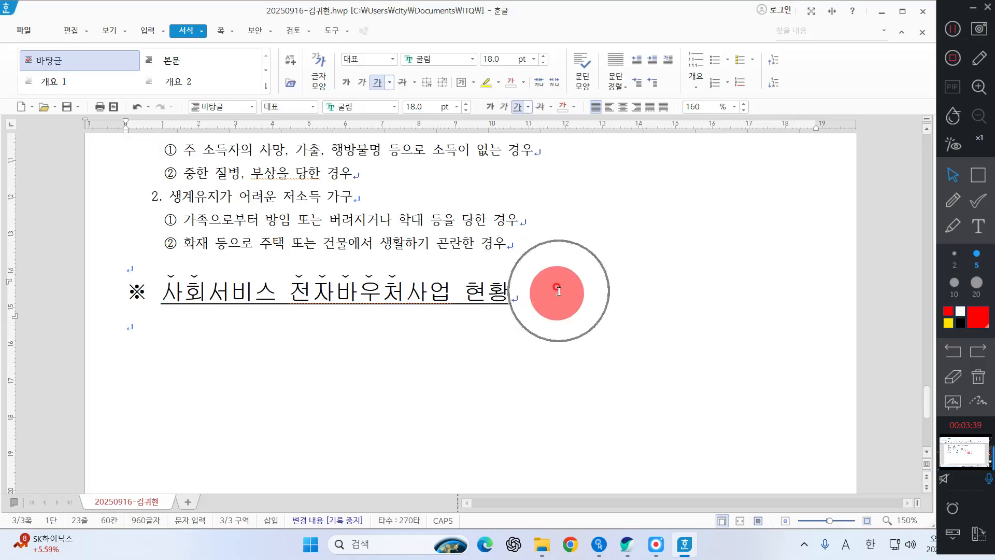
{"action": "key", "text": "Return"}
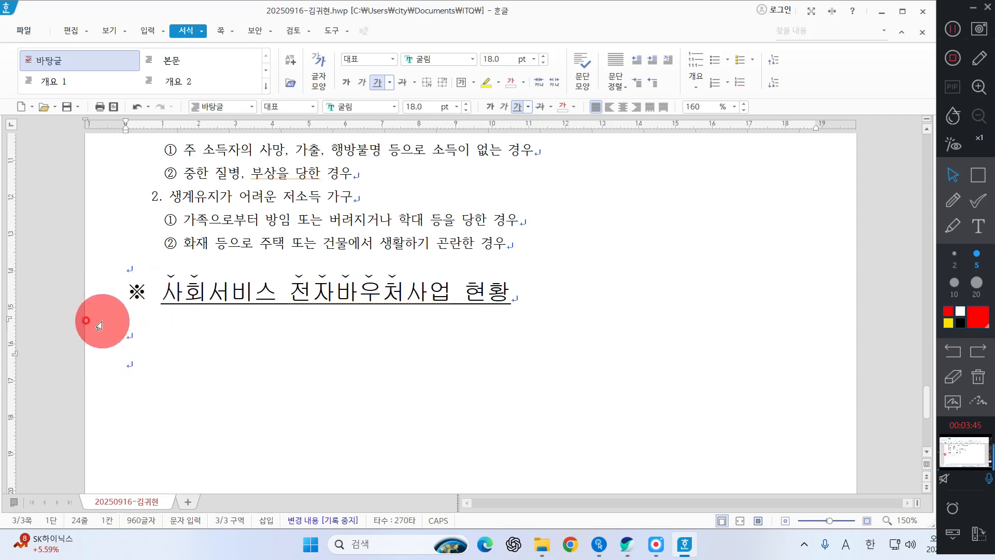
{"action": "left_click", "coordinate": [139, 331]}
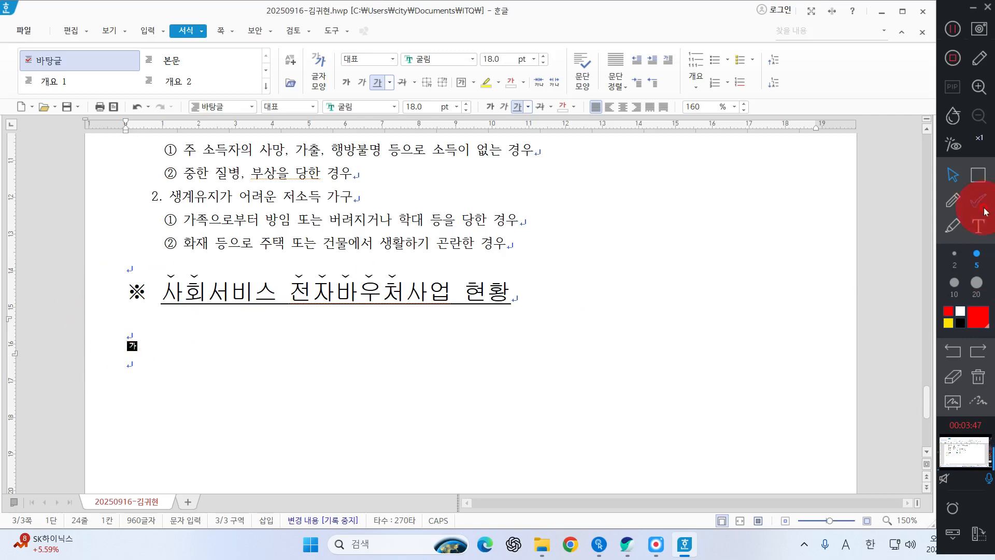
{"action": "left_click", "coordinate": [978, 226]}
{"action": "left_click", "coordinate": [272, 362]}
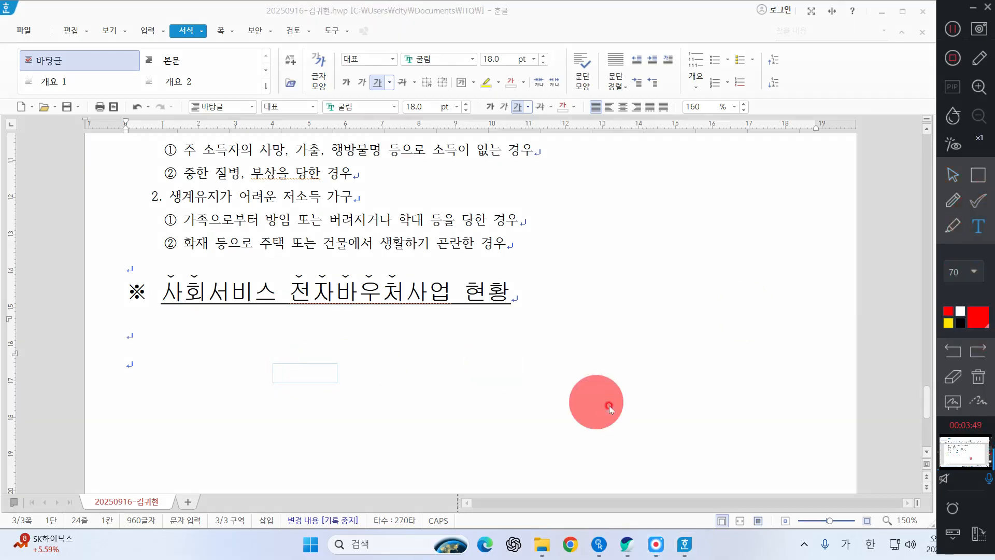
{"action": "type", "text": "ㅊ"}
{"action": "key", "text": "BackSpace"}
{"action": "key", "text": "Hangul"}
{"action": "type", "text": "cTR"}
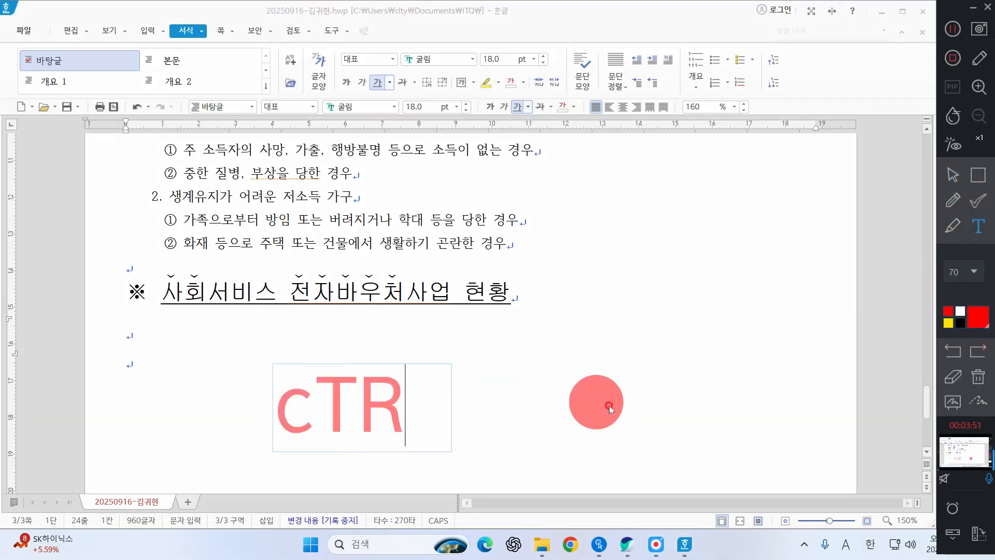
{"action": "key", "text": "BackSpace"}
{"action": "key", "text": "BackSpace"}
{"action": "key", "text": "BackSpace"}
{"action": "type", "text": "CTRL+1 :"}
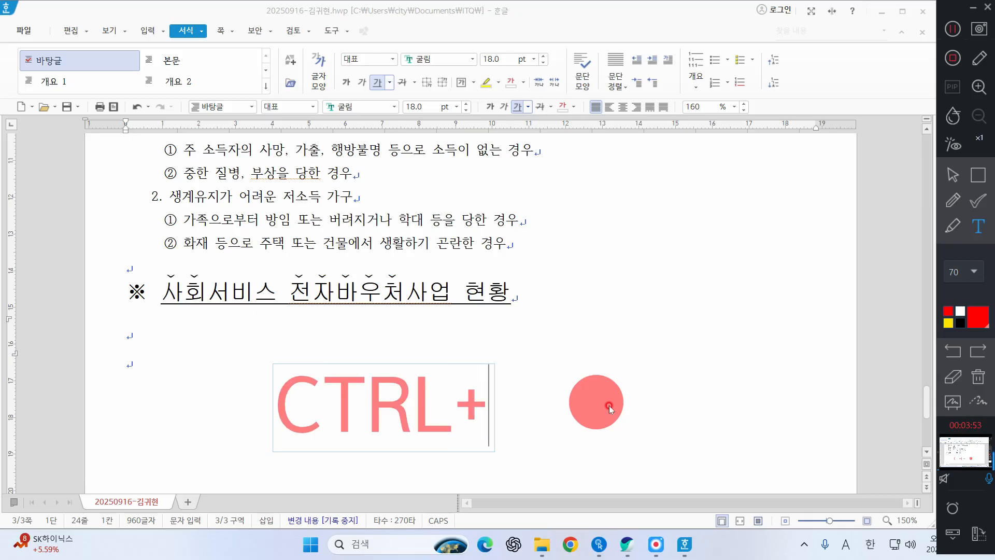
{"action": "key", "text": "Hangul"}
{"action": "type", "text": "ㅂㅏ탕글"}
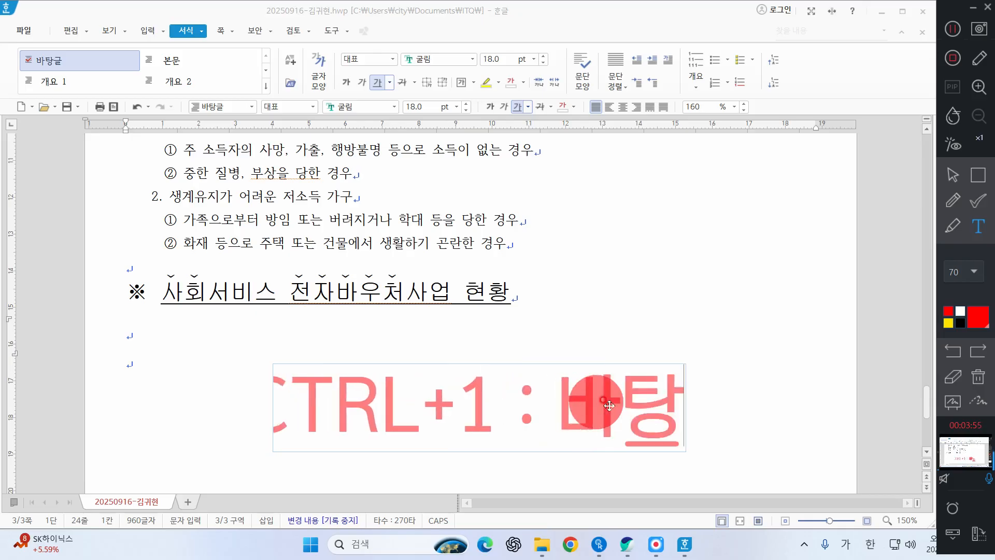
{"action": "left_click", "coordinate": [645, 332]}
{"action": "left_click", "coordinate": [969, 206]}
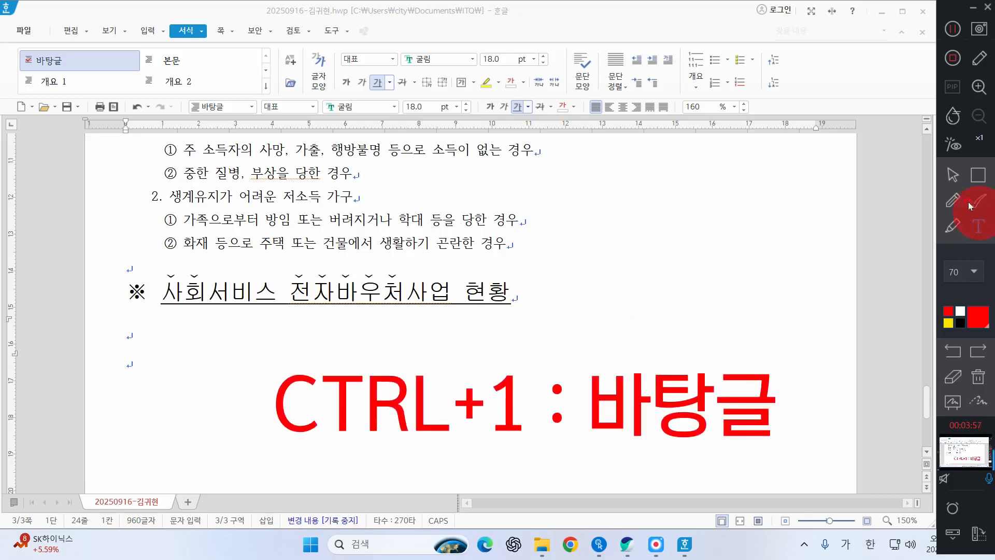
{"action": "left_click", "coordinate": [959, 178]}
Step: Reset the new empty line below the 사회서비스 전자바우처사업 현황 heading to the 바탕글 style
{"action": "left_click", "coordinate": [171, 326]}
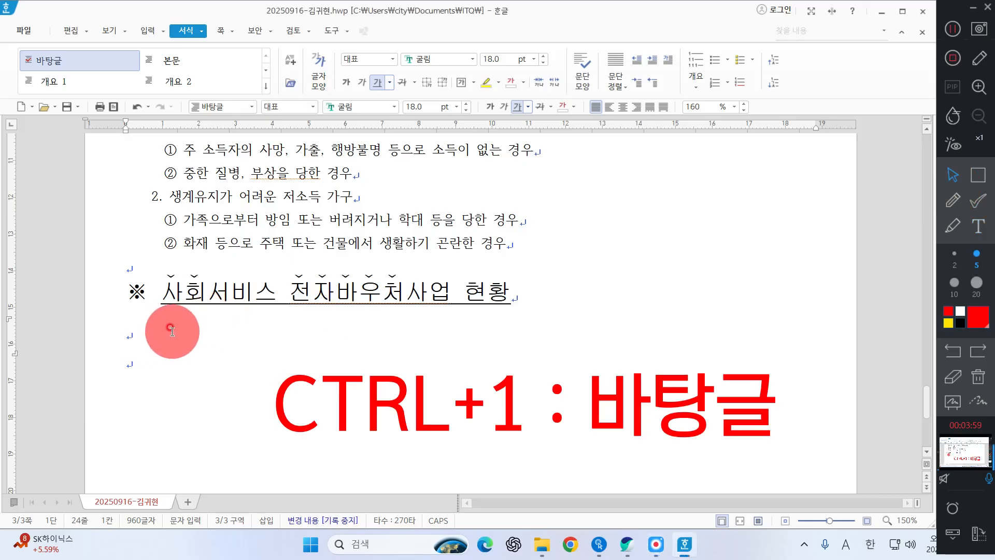
{"action": "key", "text": "ctrl+1"}
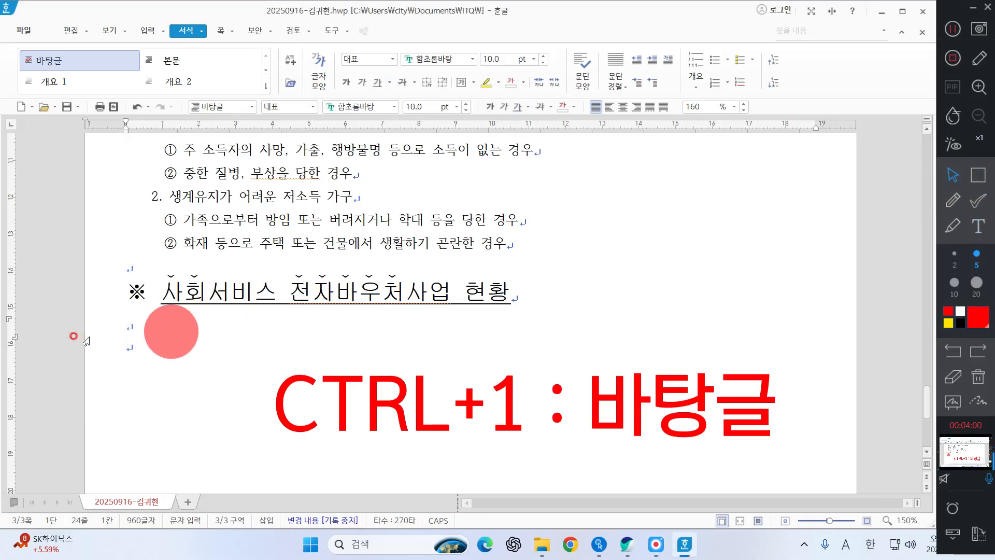
{"action": "left_click", "coordinate": [984, 382]}
{"action": "left_click", "coordinate": [137, 317]}
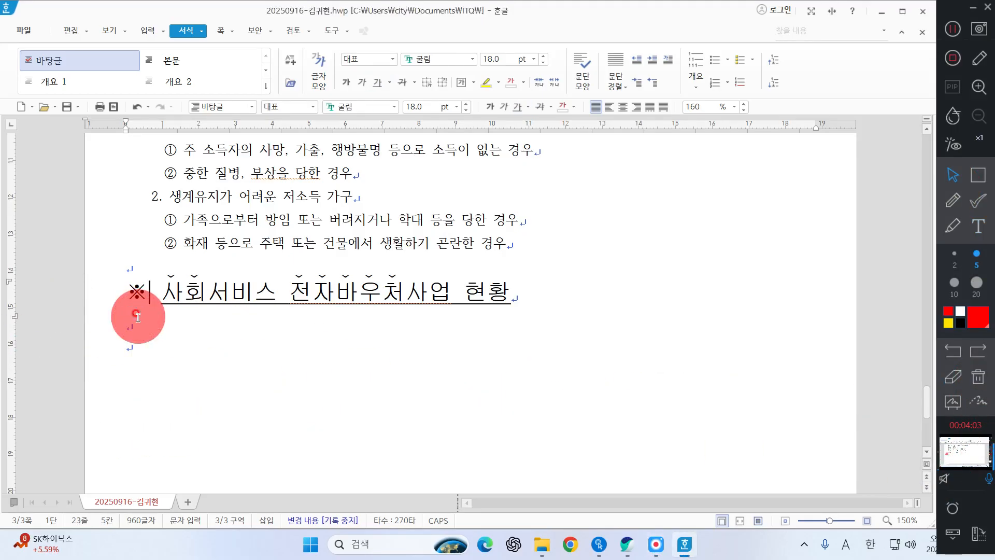
{"action": "left_click", "coordinate": [133, 326]}
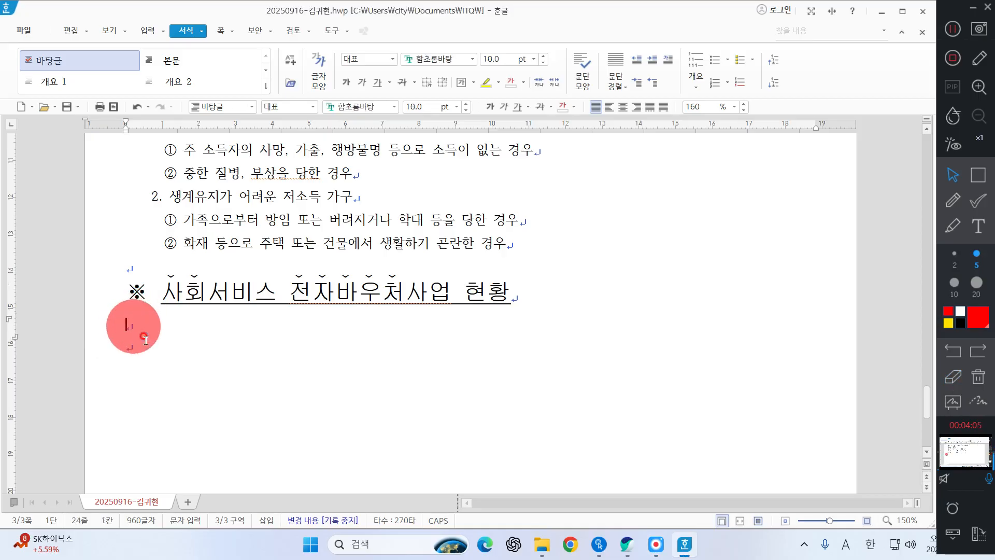
Step: Switch to the question sheet PDF and examine the row and column layout of the table under 사회서비스 전자바우처사업 현황
{"action": "left_click", "coordinate": [628, 545]}
{"action": "scroll", "coordinate": [669, 275], "scroll_direction": "down", "scroll_amount": 5}
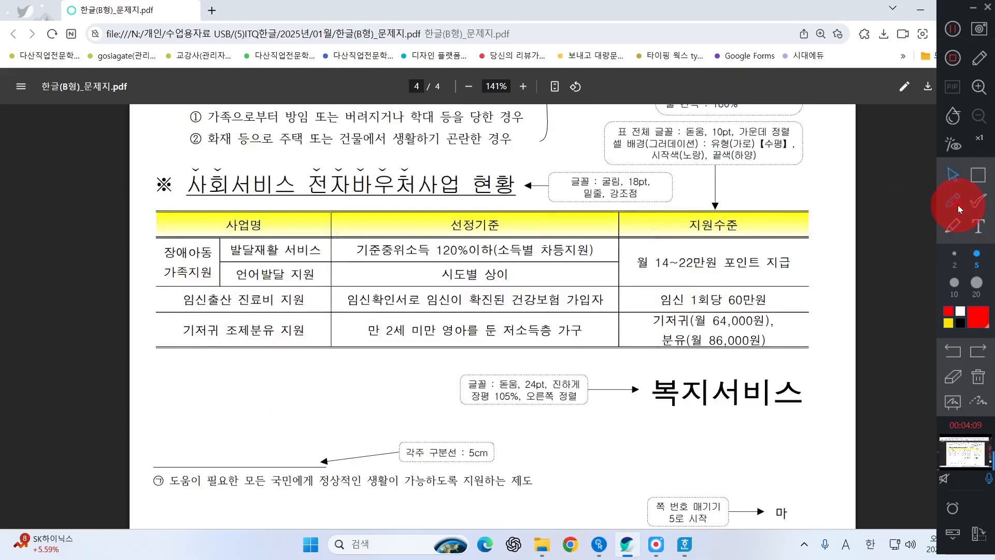
{"action": "left_click", "coordinate": [954, 203]}
{"action": "mouse_move", "coordinate": [143, 223]}
{"action": "left_mouse_down"}
{"action": "mouse_move", "coordinate": [223, 251]}
{"action": "mouse_move", "coordinate": [226, 275]}
{"action": "left_mouse_up"}
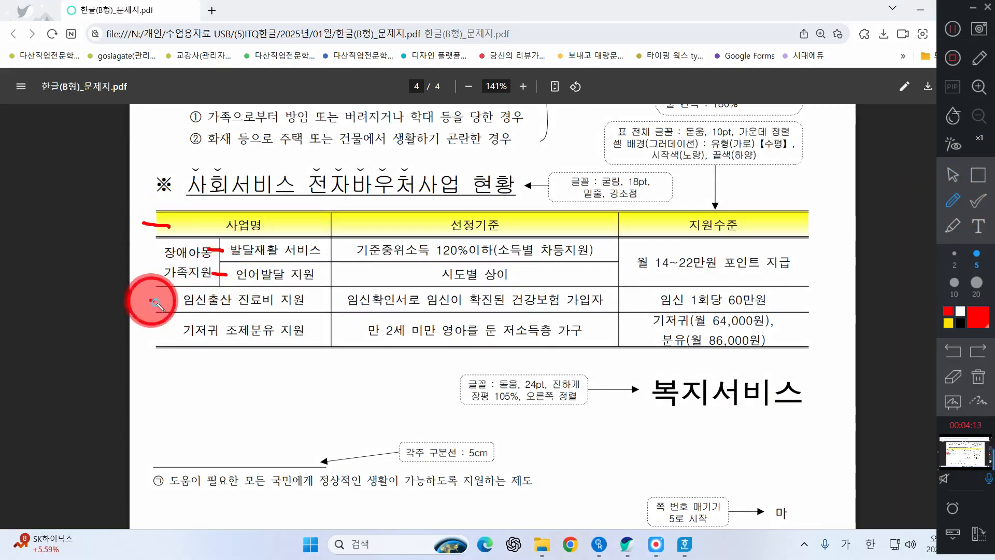
{"action": "mouse_move", "coordinate": [150, 299]}
{"action": "left_mouse_down"}
{"action": "mouse_move", "coordinate": [160, 305]}
{"action": "mouse_move", "coordinate": [151, 332]}
{"action": "mouse_move", "coordinate": [171, 338]}
{"action": "left_mouse_up"}
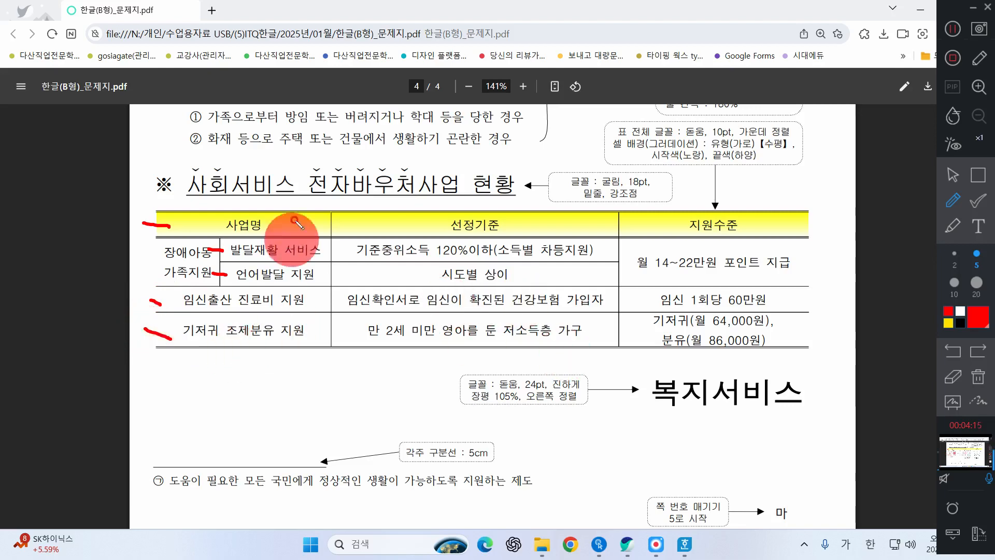
{"action": "left_click_drag", "start_coordinate": [292, 197], "coordinate": [293, 214]}
{"action": "left_click_drag", "start_coordinate": [386, 182], "coordinate": [423, 228]}
{"action": "left_click_drag", "start_coordinate": [674, 199], "coordinate": [684, 240]}
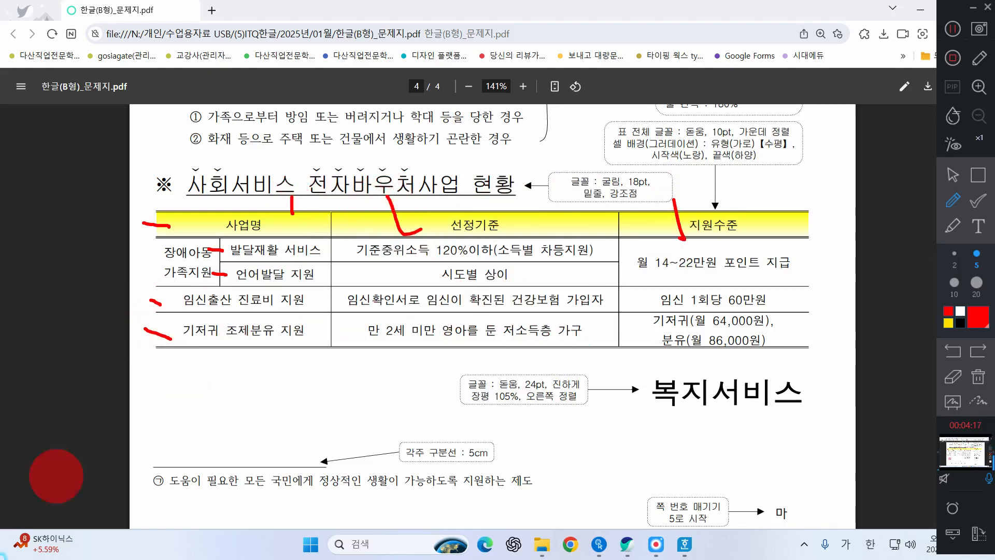
{"action": "left_click", "coordinate": [957, 179]}
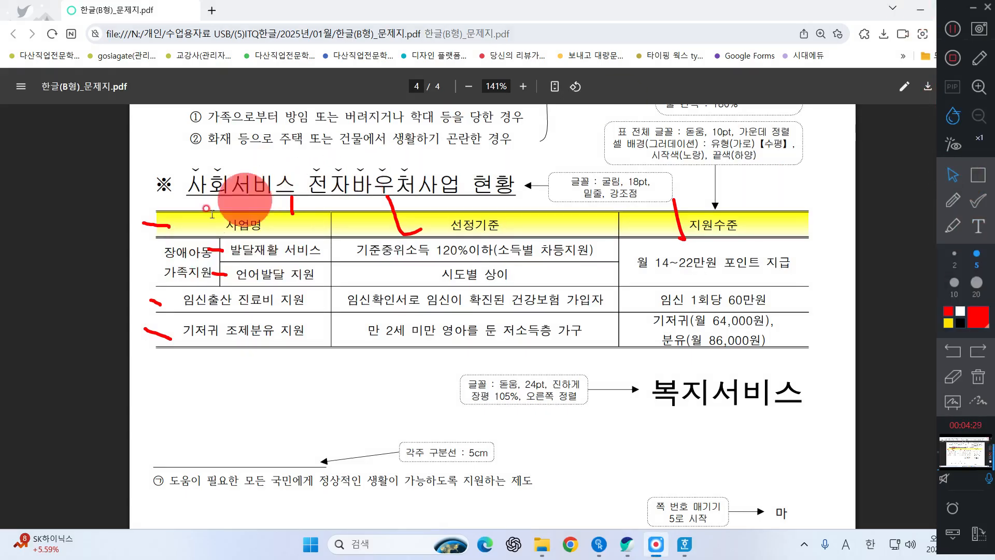
{"action": "left_click", "coordinate": [921, 10]}
{"action": "left_click", "coordinate": [985, 383]}
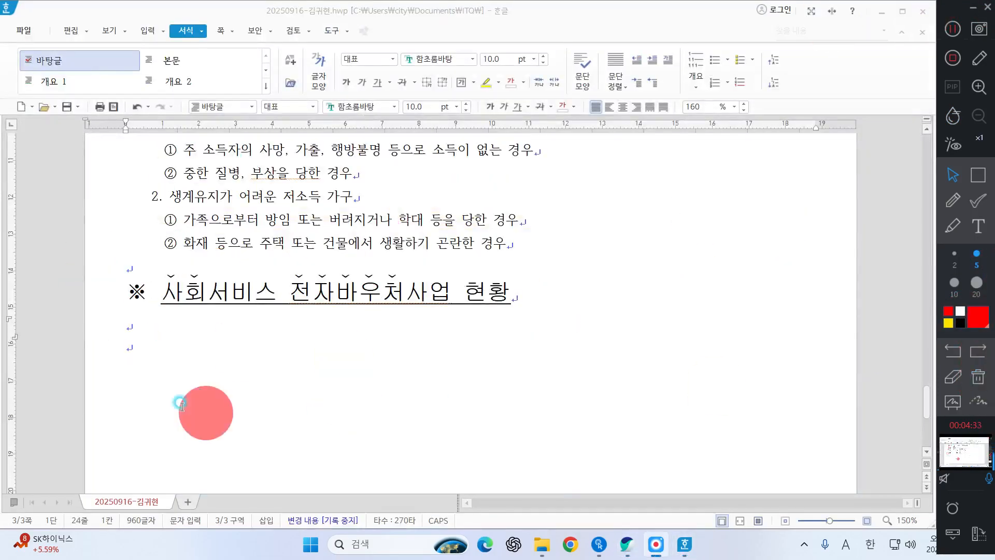
Step: Insert a table with 5 rows and 3 columns, treated as a character (글자처럼 취급), below the 사회서비스 전자바우처사업 현황 heading
{"action": "scroll", "coordinate": [143, 317], "scroll_direction": "down", "scroll_amount": 1}
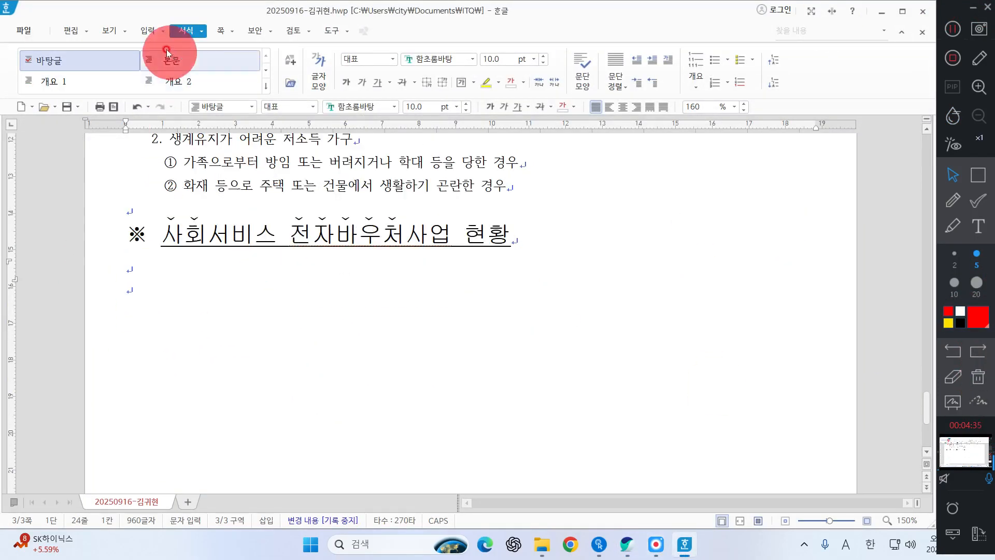
{"action": "left_click", "coordinate": [148, 31]}
{"action": "left_click", "coordinate": [138, 60]}
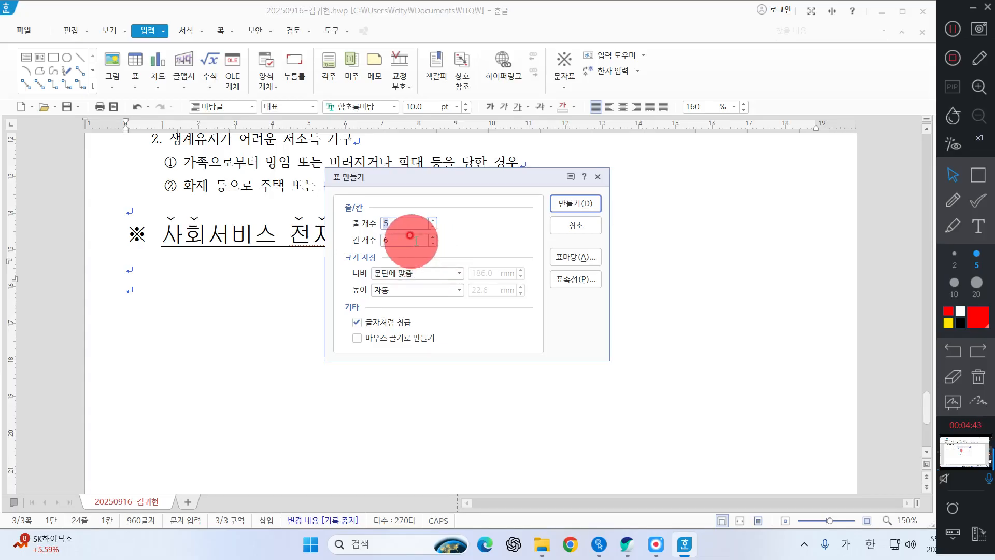
{"action": "left_click", "coordinate": [433, 237]}
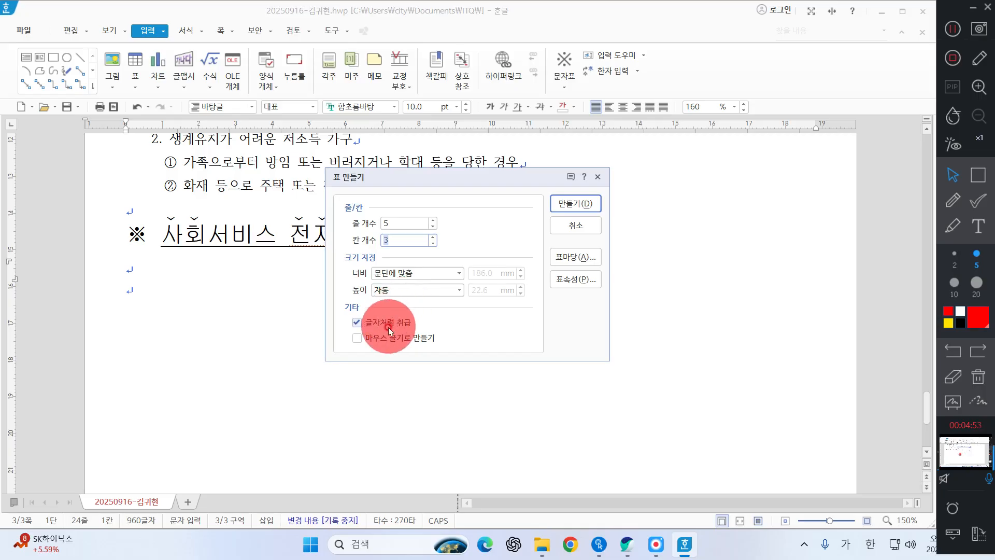
{"action": "left_click", "coordinate": [578, 205]}
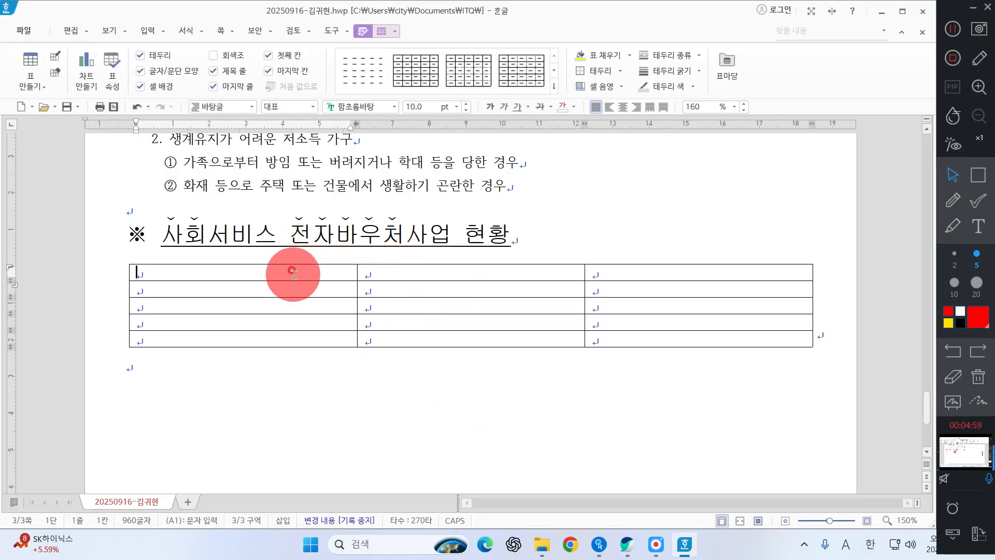
Step: Increase the row height of all cells in the new table by two increments
{"action": "left_click_drag", "start_coordinate": [293, 274], "coordinate": [724, 408]}
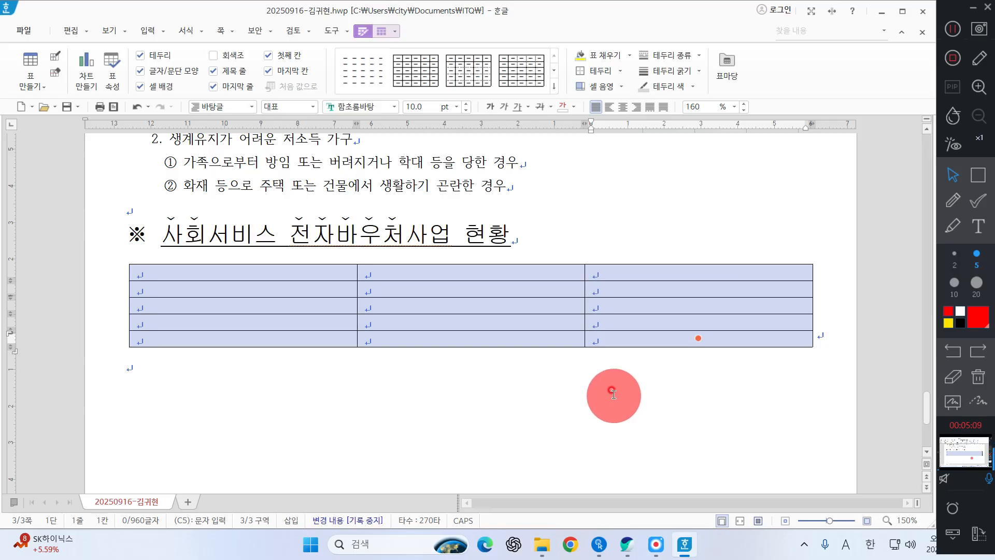
{"action": "key", "text": "ctrl+Down"}
{"action": "key", "text": "ctrl+Down"}
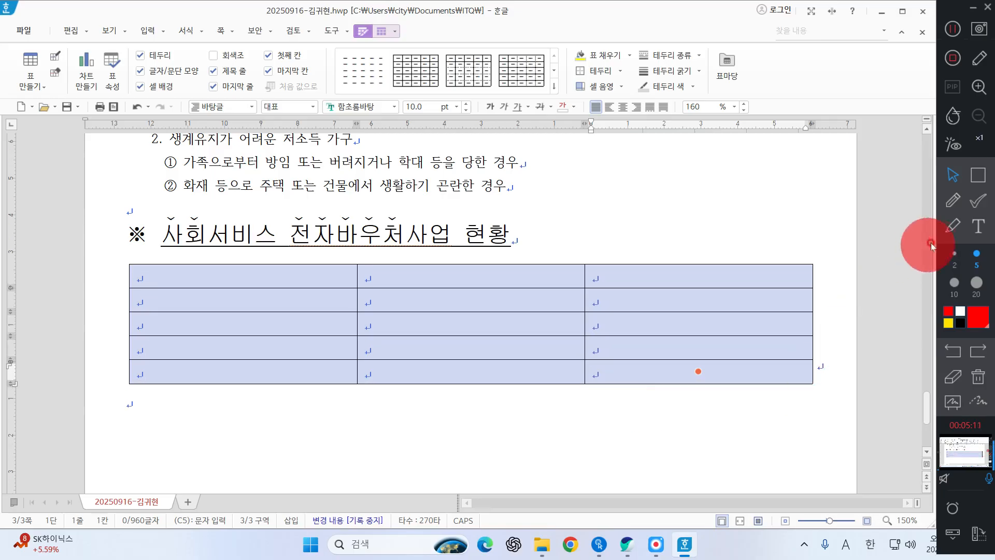
{"action": "left_click", "coordinate": [979, 228]}
{"action": "left_click", "coordinate": [214, 427]}
{"action": "key", "text": "Hangul"}
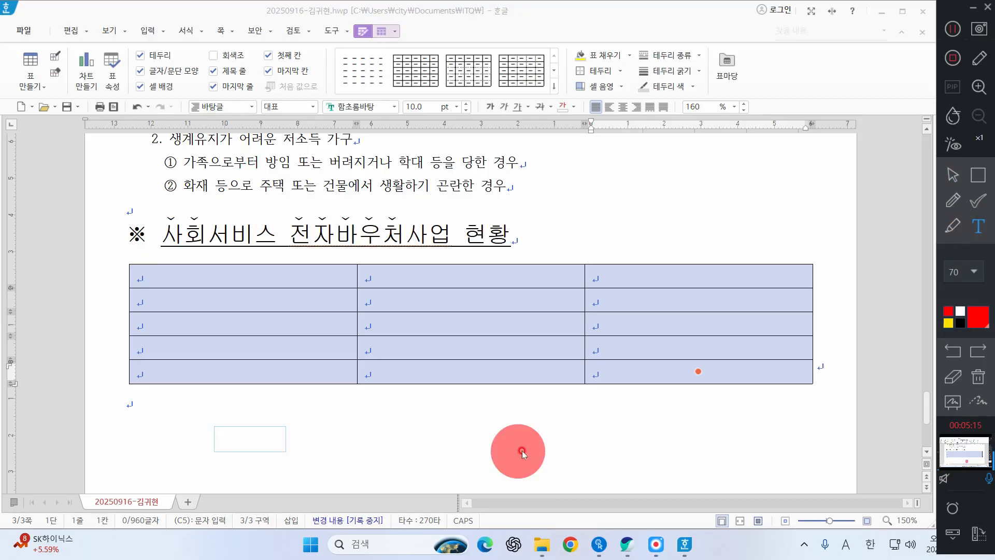
{"action": "type", "text": "CT"}
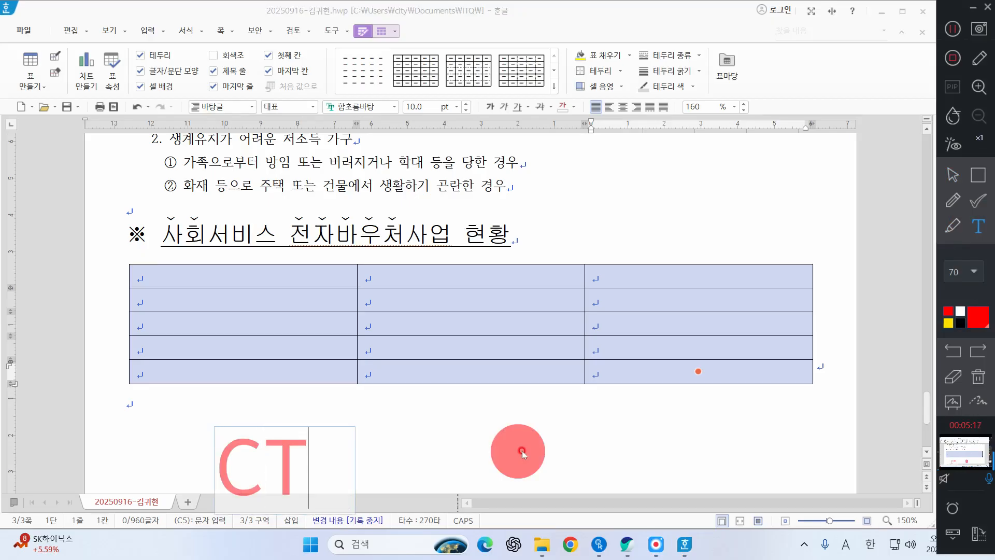
{"action": "type", "text": "LRL+ 바"}
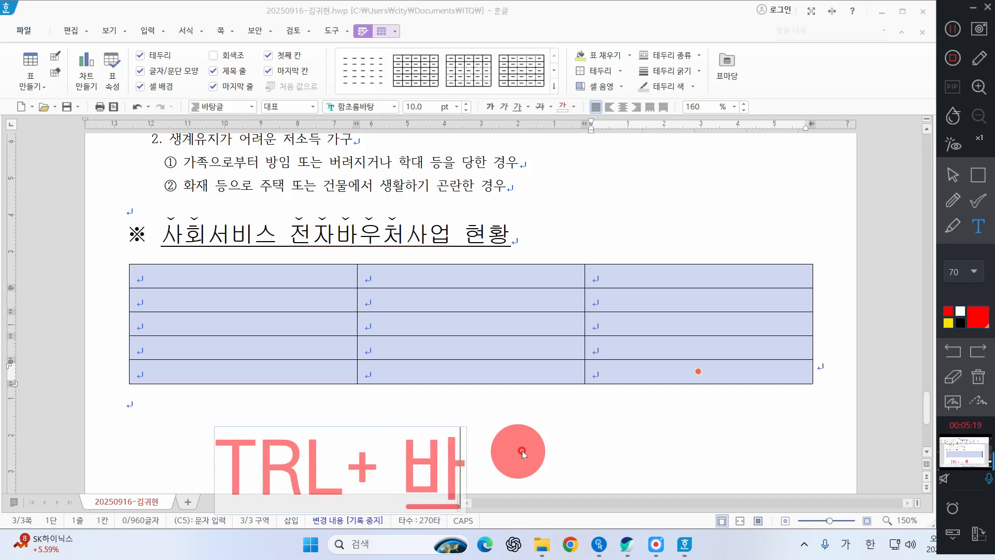
{"action": "type", "text": "ㅇ향키 ㅁ"}
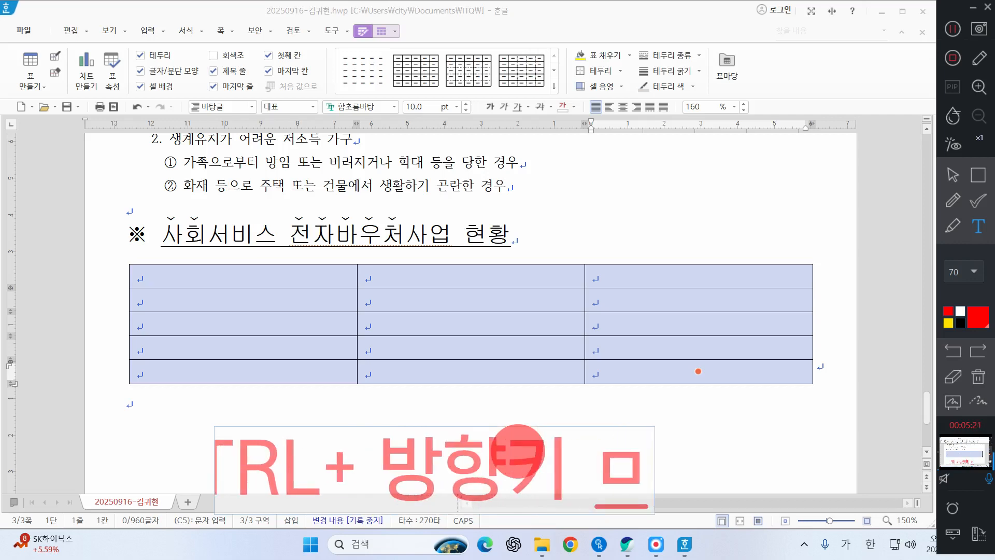
{"action": "key", "text": "Hangul_Hanja"}
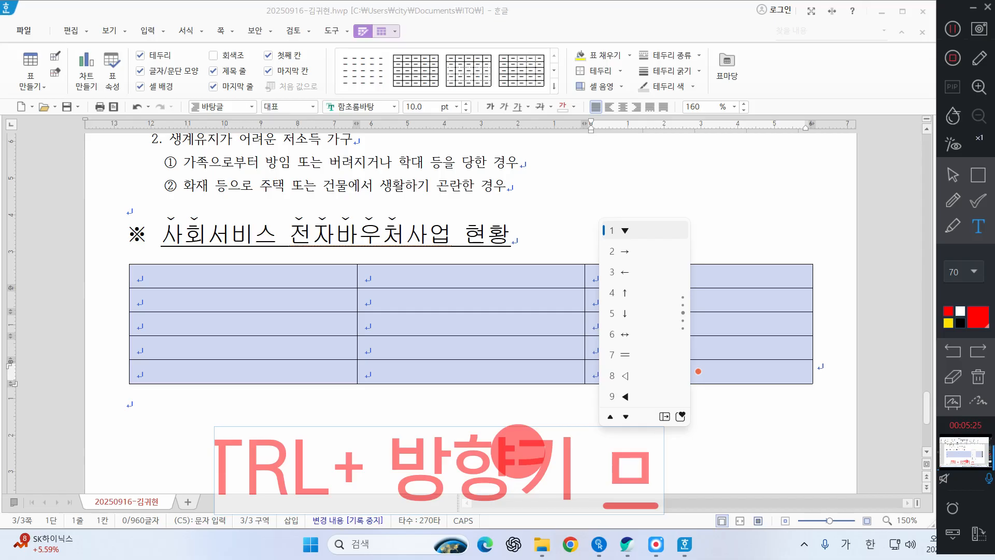
{"action": "type", "text": "5 보"}
{"action": "key", "text": "BackSpace"}
{"action": "key", "text": "Hangul"}
{"action": "type", "text": "ENQ"}
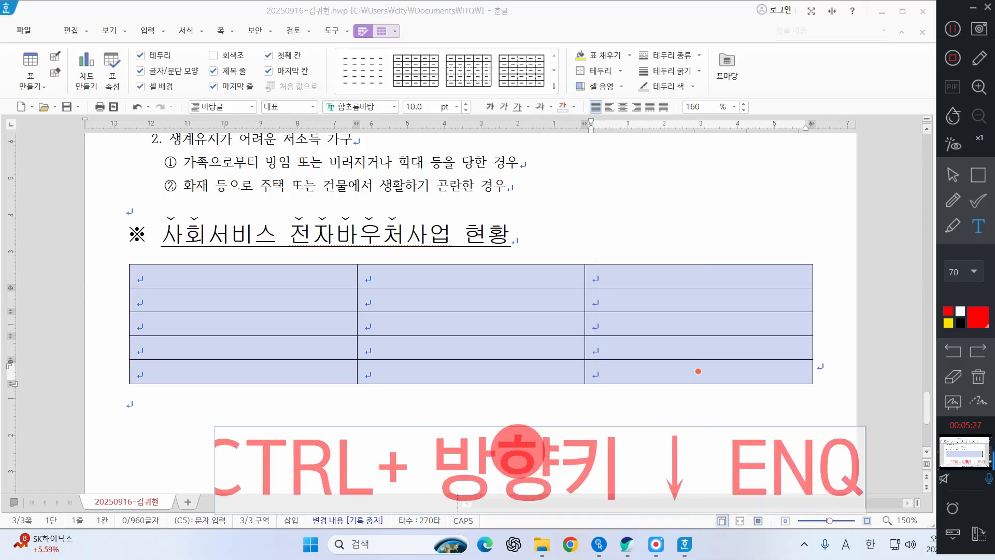
{"action": "key", "text": "BackSpace"}
{"action": "key", "text": "BackSpace"}
{"action": "key", "text": "BackSpace"}
{"action": "key", "text": "Hangul"}
{"action": "type", "text": "두번"}
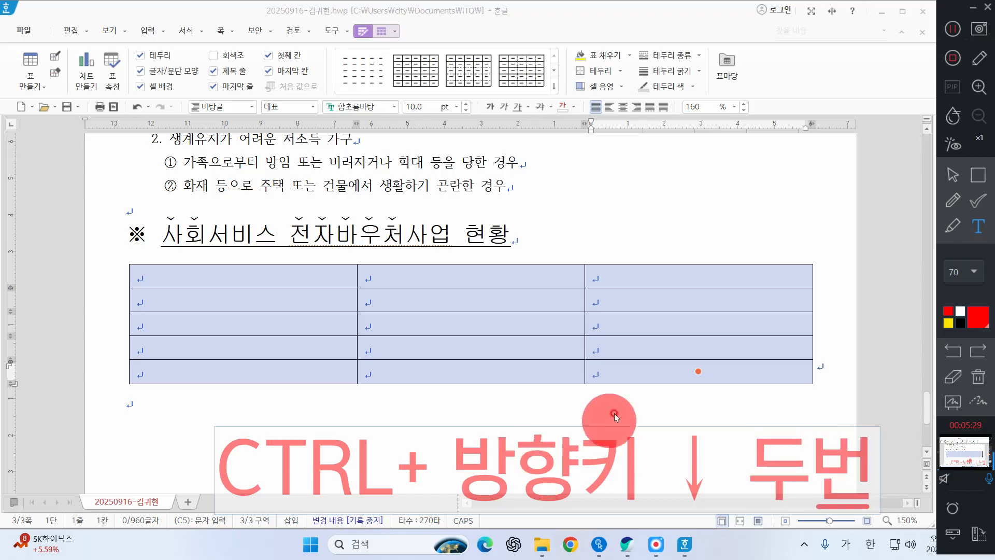
{"action": "left_click", "coordinate": [614, 414]}
{"action": "left_click", "coordinate": [957, 177]}
Step: Narrow the first column of the new table and widen the second by moving the column borders outward on both sides
{"action": "left_click", "coordinate": [285, 260]}
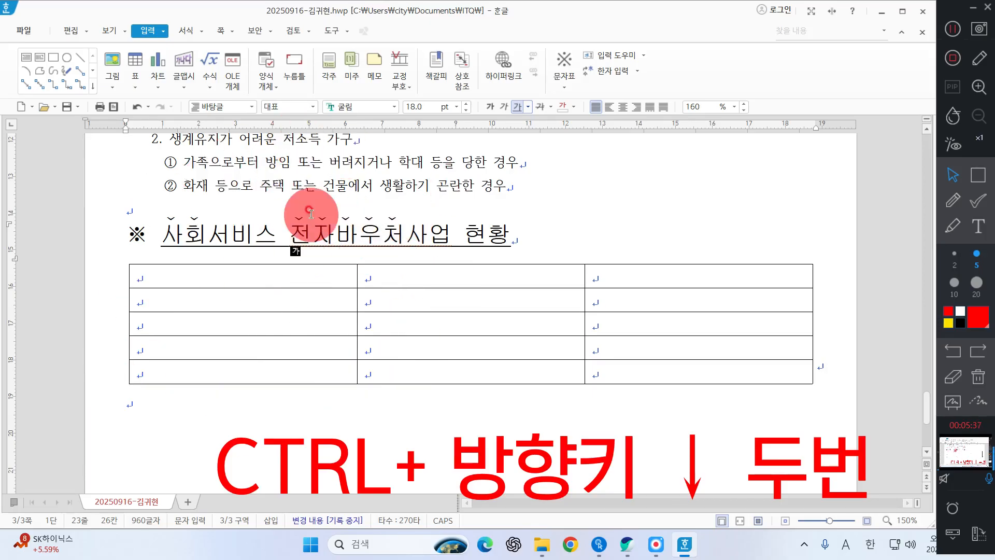
{"action": "key", "text": "ctrl"}
{"action": "key", "text": "ctrl"}
{"action": "key", "text": "ctrl"}
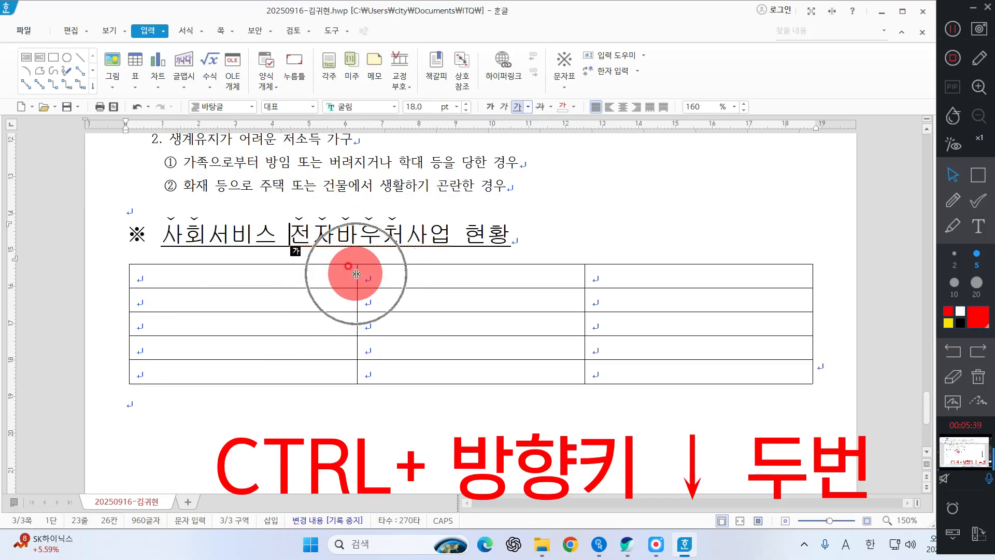
{"action": "left_click", "coordinate": [356, 273]}
{"action": "left_click_drag", "start_coordinate": [309, 273], "coordinate": [291, 273]}
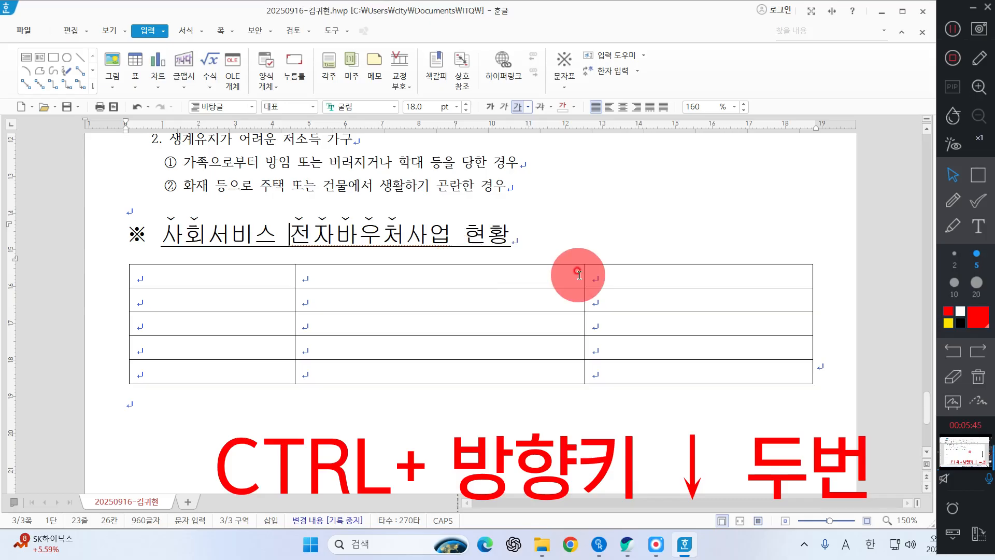
{"action": "mouse_move", "coordinate": [585, 271]}
{"action": "left_mouse_down"}
{"action": "mouse_move", "coordinate": [589, 262]}
{"action": "mouse_move", "coordinate": [599, 271]}
{"action": "left_mouse_up"}
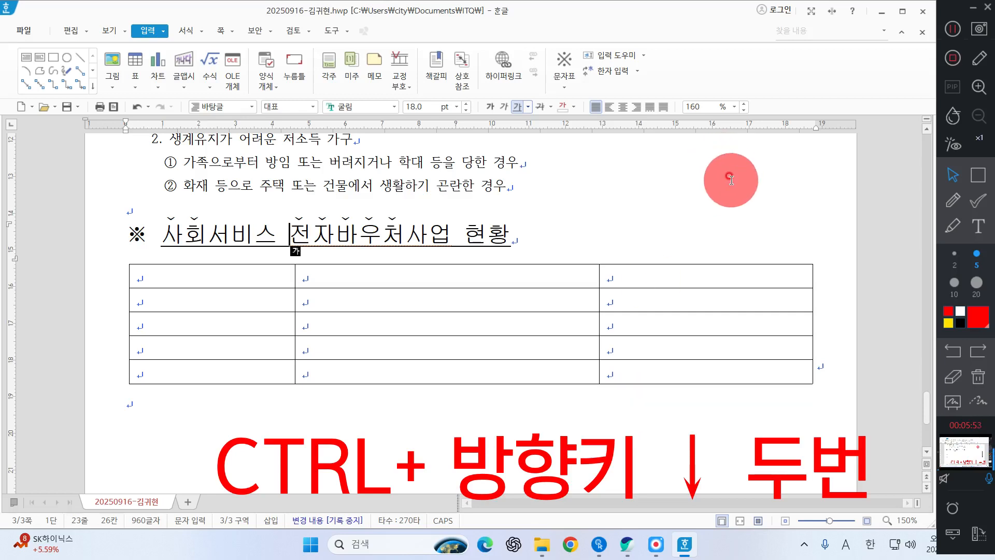
{"action": "left_click", "coordinate": [212, 307]}
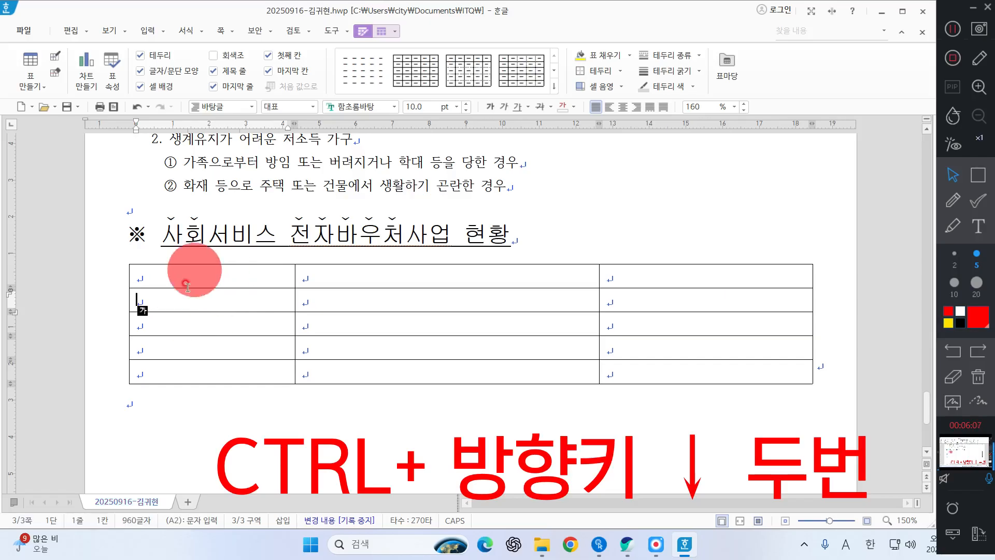
{"action": "left_click", "coordinate": [953, 200]}
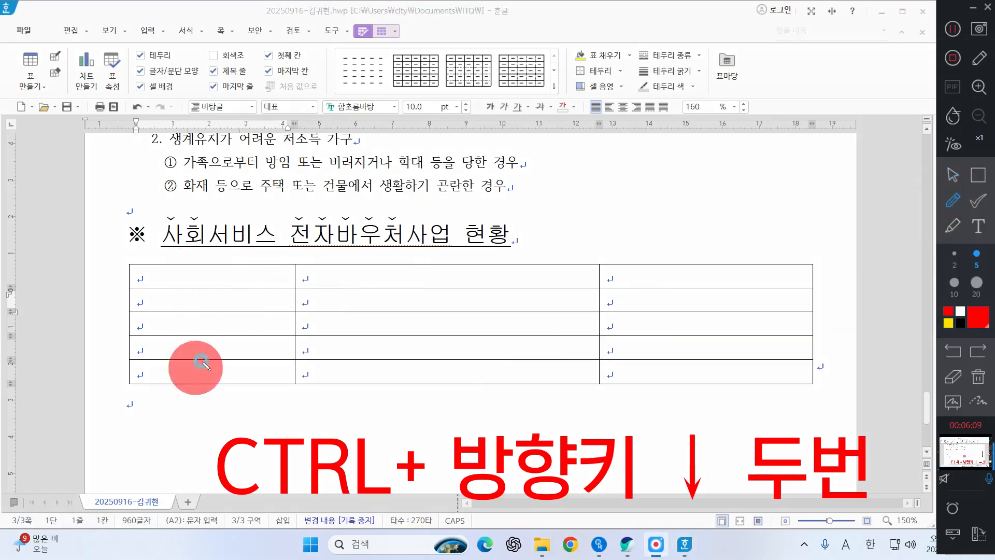
{"action": "left_click_drag", "start_coordinate": [208, 286], "coordinate": [207, 330]}
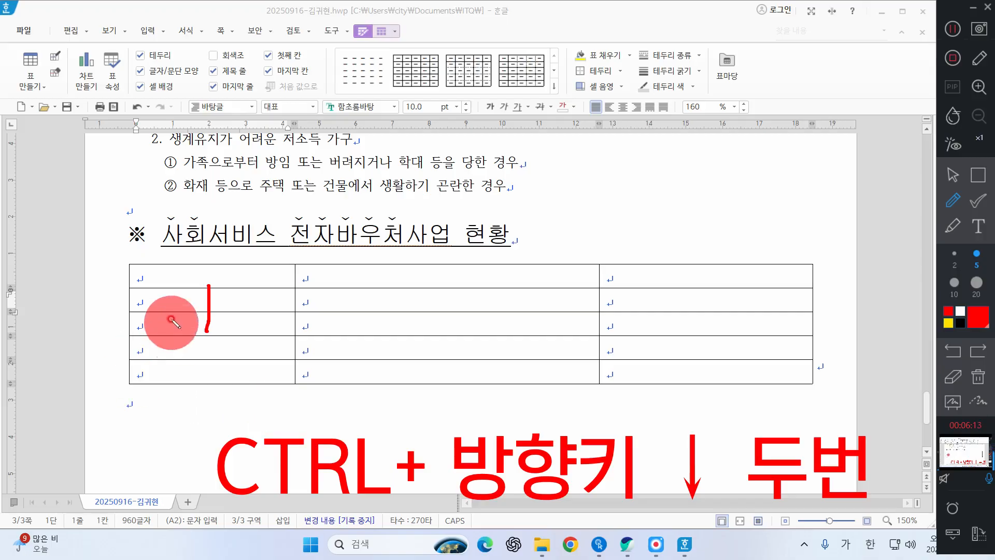
{"action": "mouse_move", "coordinate": [172, 294]}
{"action": "left_mouse_down"}
{"action": "mouse_move", "coordinate": [155, 311]}
{"action": "mouse_move", "coordinate": [173, 296]}
{"action": "left_mouse_up"}
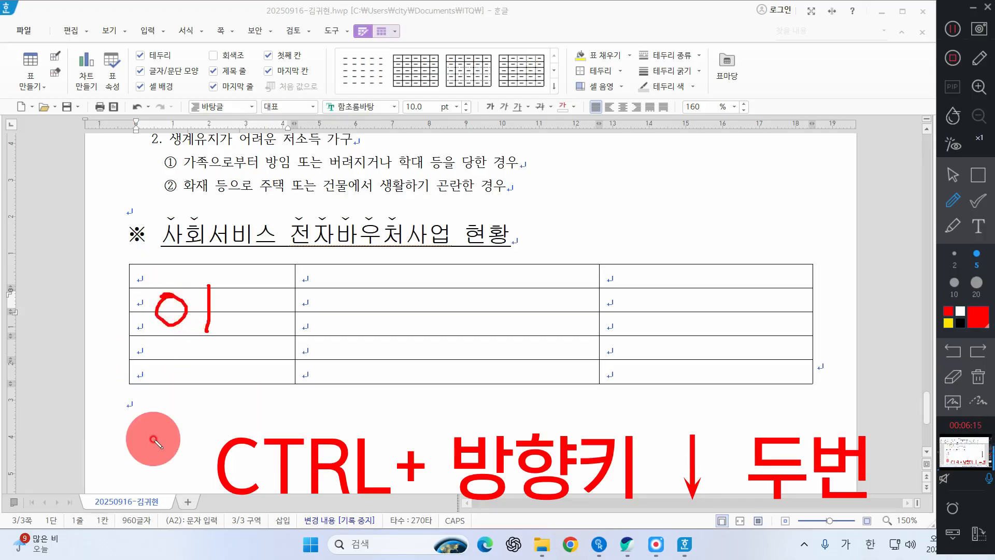
{"action": "left_click", "coordinate": [978, 379]}
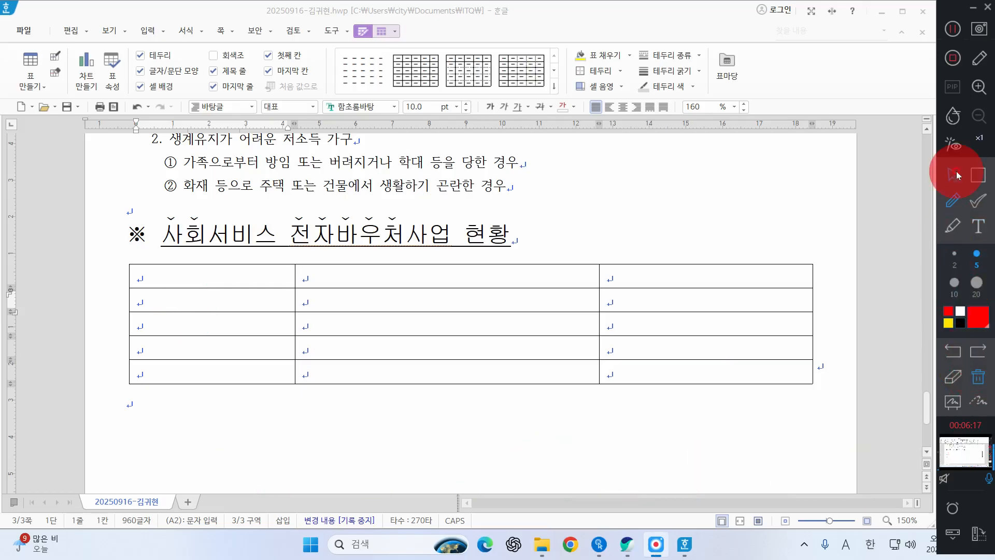
{"action": "left_click", "coordinate": [952, 175]}
Step: Split the second- and third-row cells of the first column into 2 columns (칸 개수 2), leaving the row count unsplit
{"action": "left_click_drag", "start_coordinate": [222, 303], "coordinate": [224, 321]}
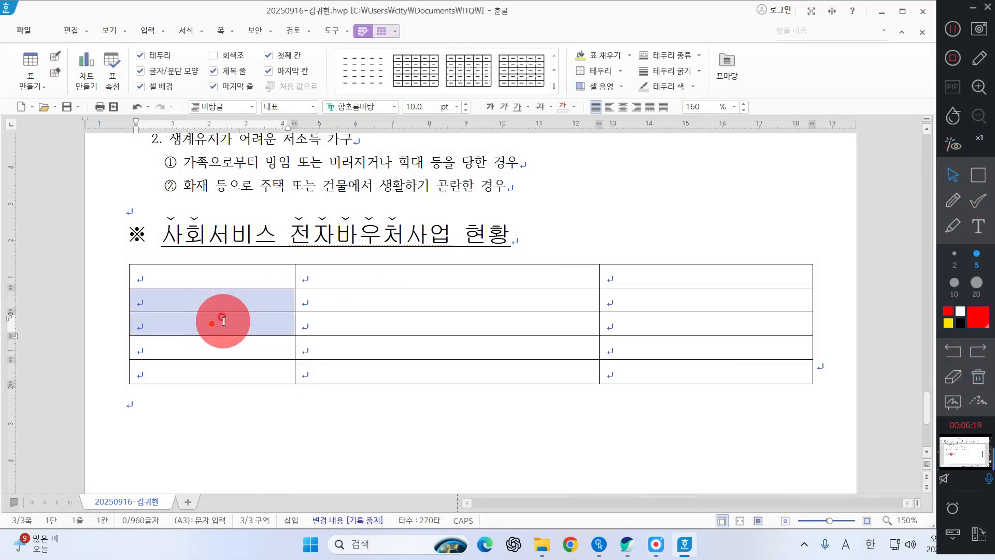
{"action": "right_click", "coordinate": [76, 273]}
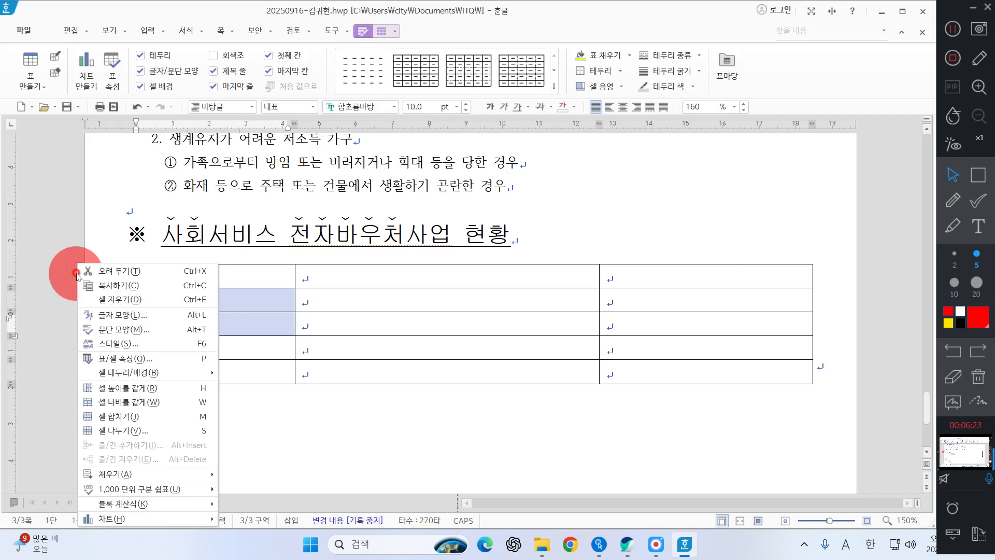
{"action": "left_click", "coordinate": [129, 430]}
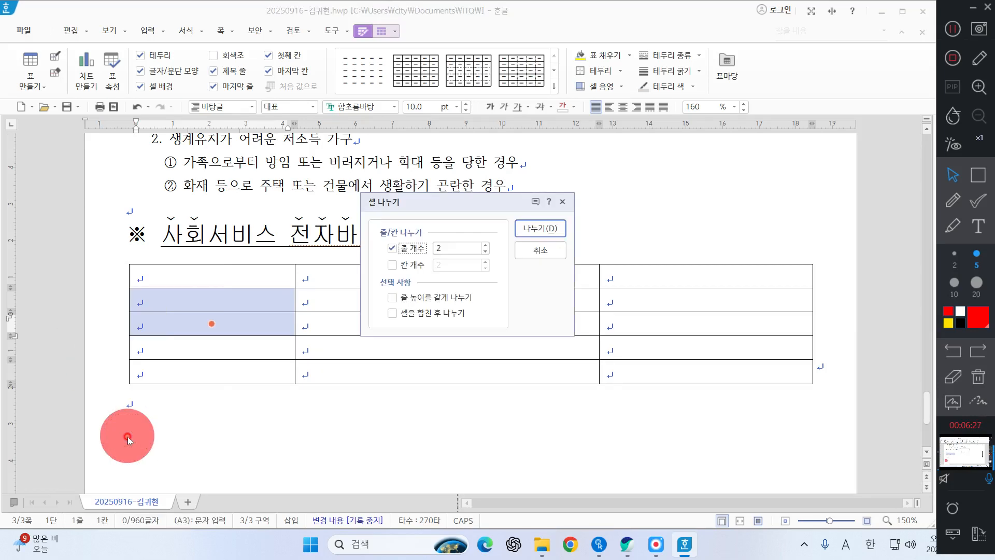
{"action": "left_click", "coordinate": [392, 248]}
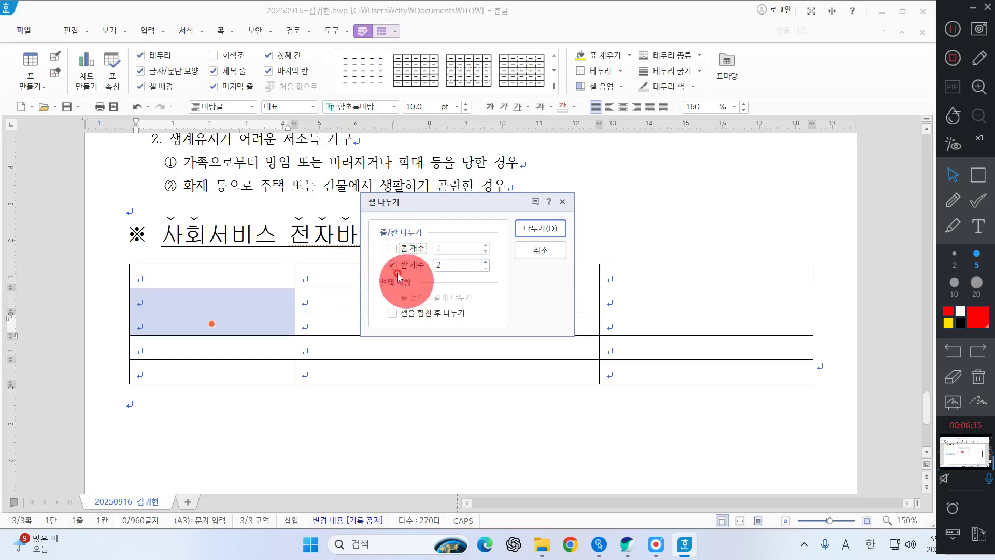
{"action": "left_click", "coordinate": [549, 232]}
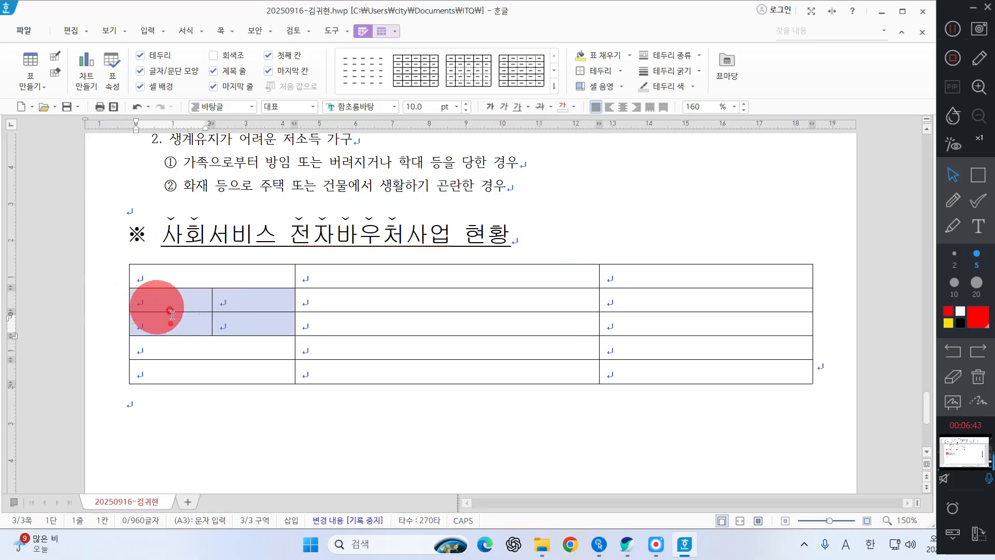
Step: Merge the second- and third-row cells vertically, once in the leftmost split column and once in the last column
{"action": "left_click_drag", "start_coordinate": [166, 299], "coordinate": [169, 317]}
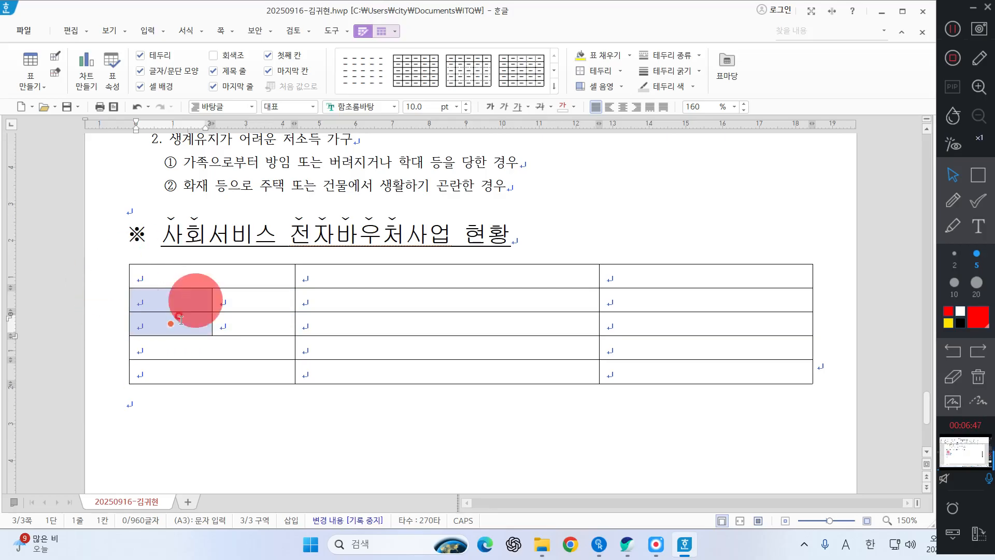
{"action": "left_click_drag", "start_coordinate": [174, 299], "coordinate": [181, 330]}
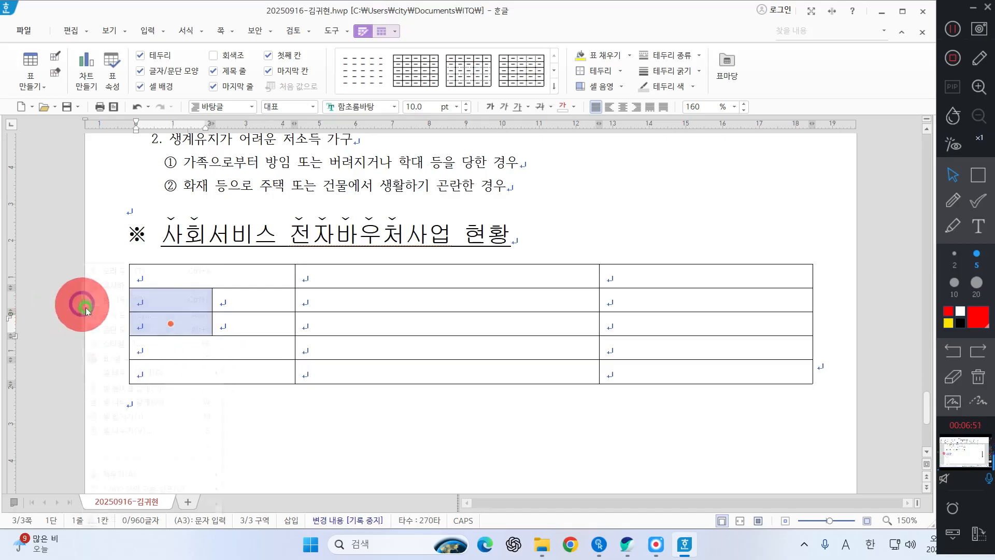
{"action": "right_click", "coordinate": [82, 300]}
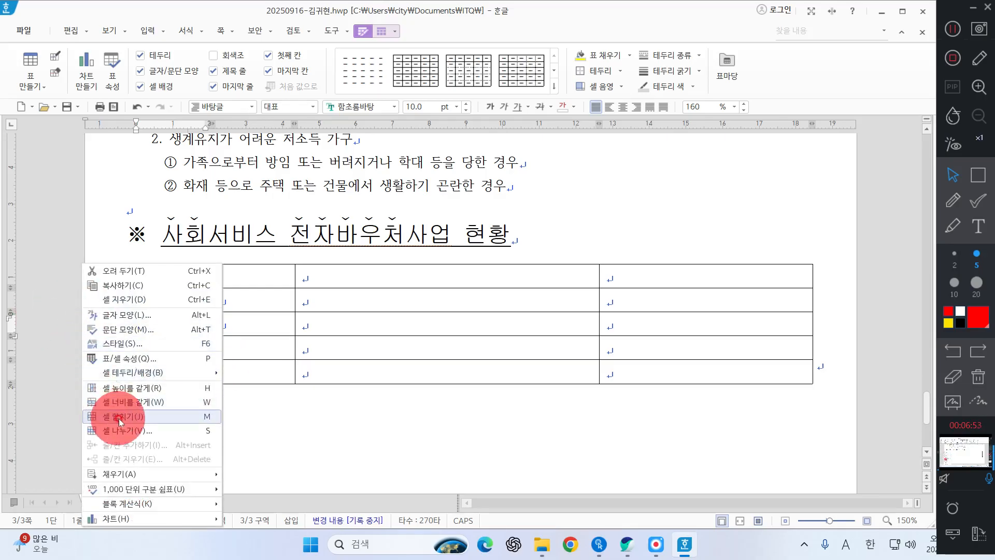
{"action": "left_click", "coordinate": [119, 418]}
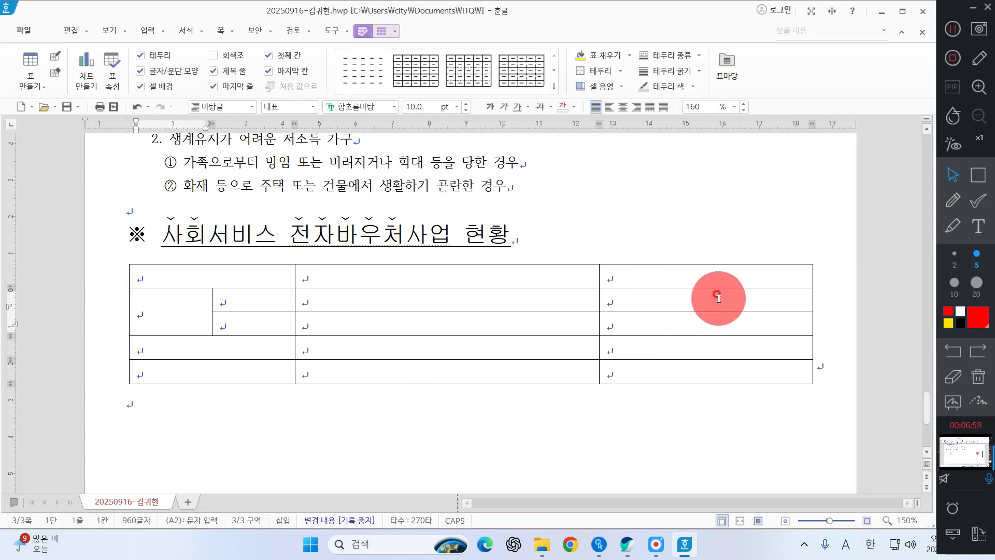
{"action": "left_click_drag", "start_coordinate": [703, 298], "coordinate": [704, 323]}
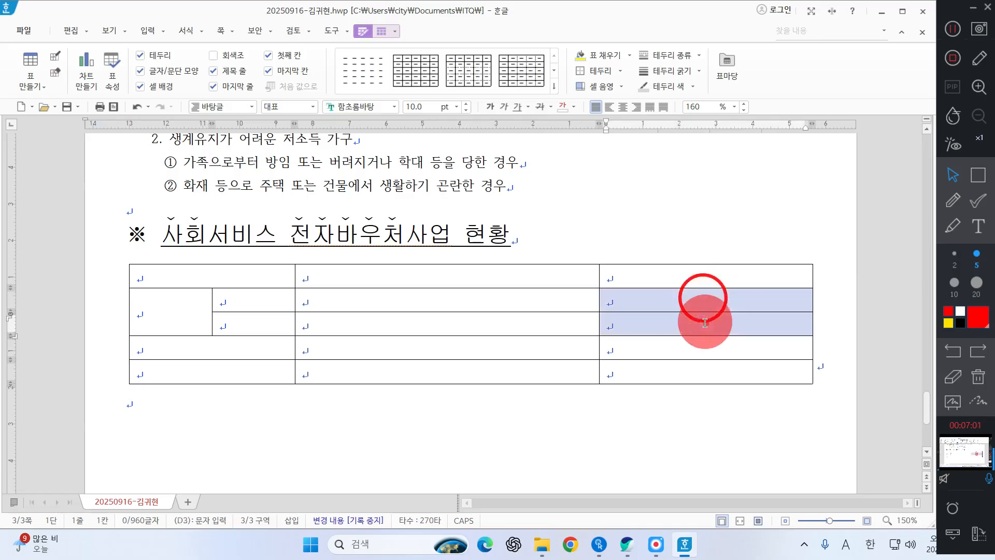
{"action": "right_click", "coordinate": [665, 214]}
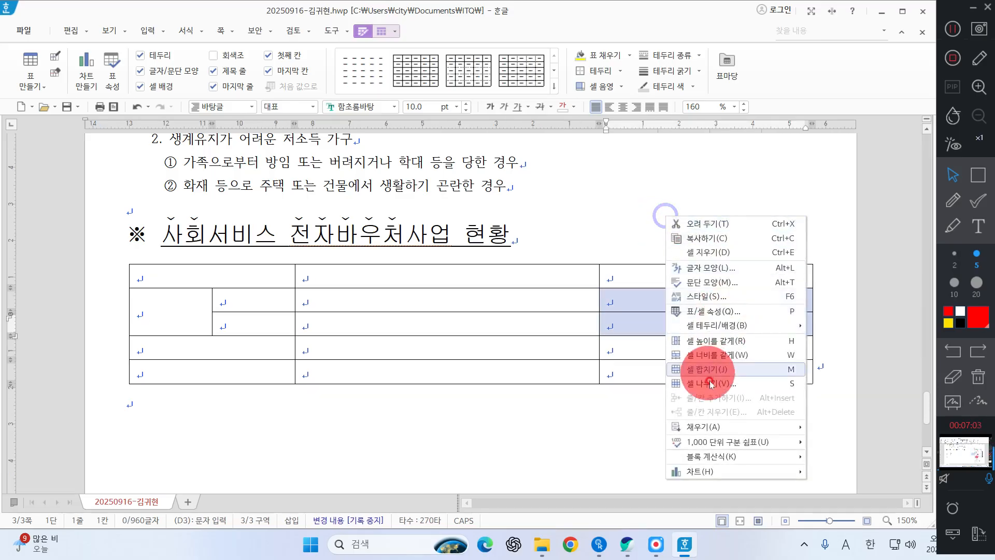
{"action": "left_click", "coordinate": [708, 369]}
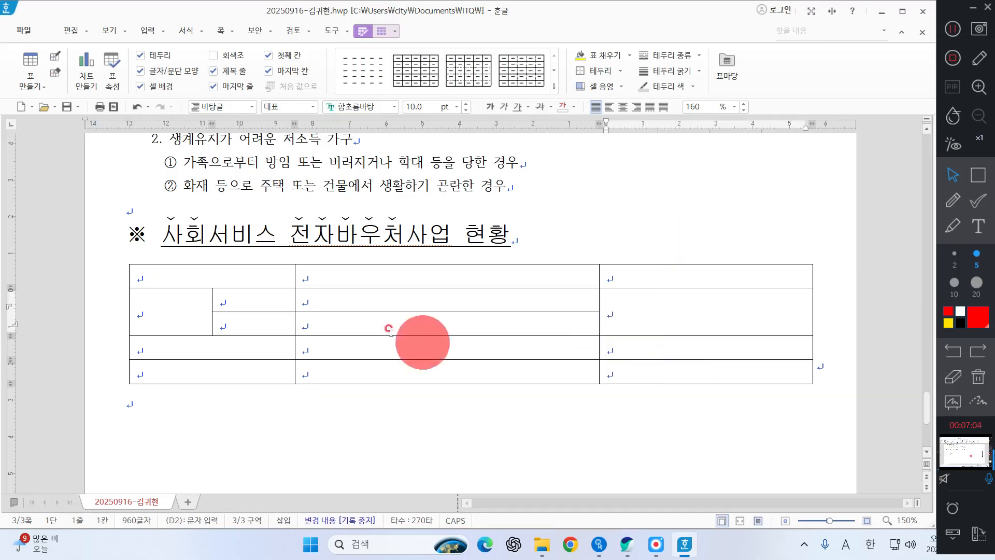
Step: Set the font of all table cells to 돋움 and center-align their text
{"action": "left_click", "coordinate": [250, 278]}
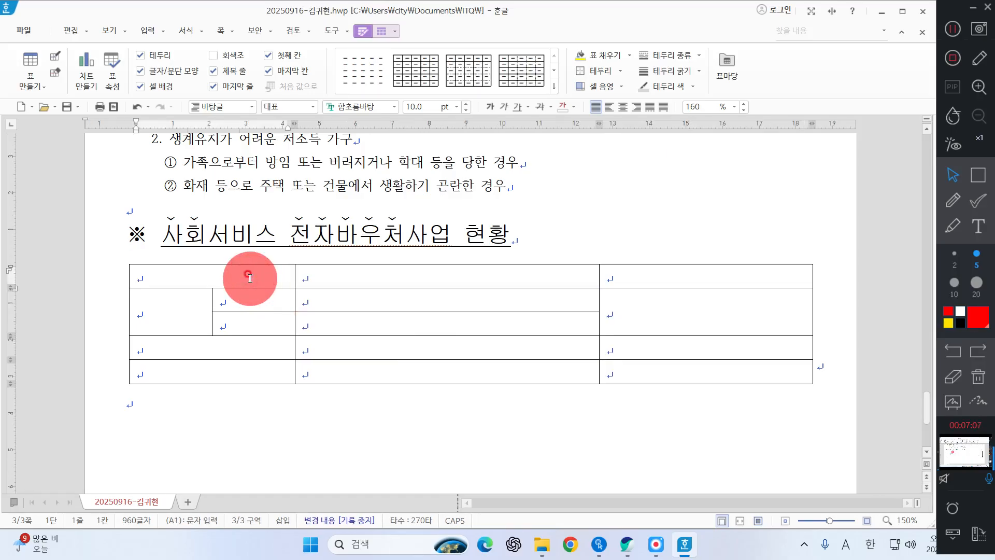
{"action": "left_click_drag", "start_coordinate": [250, 279], "coordinate": [786, 486]}
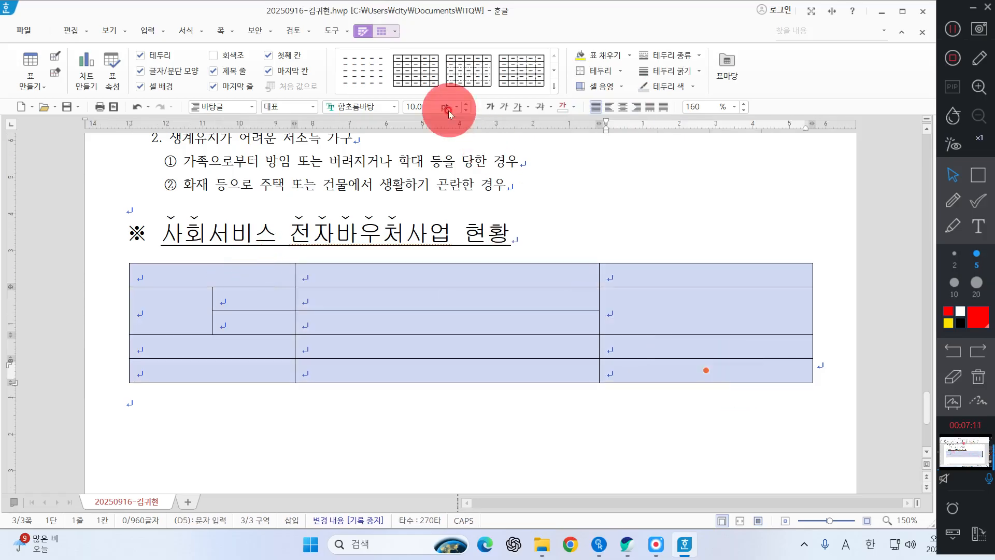
{"action": "left_click", "coordinate": [362, 105]}
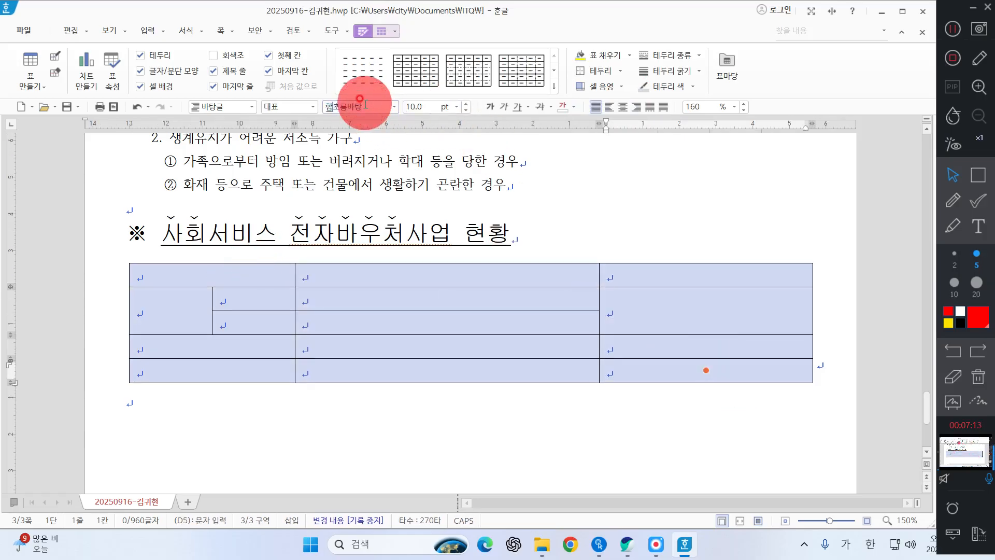
{"action": "type", "text": "돋"}
{"action": "key", "text": "Return"}
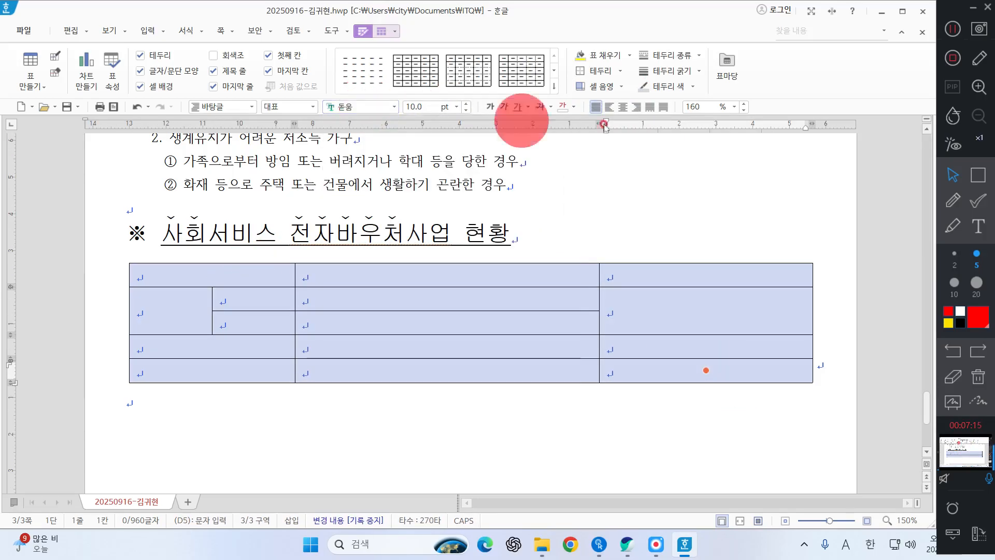
{"action": "left_click", "coordinate": [622, 106]}
Step: Fill the table's header row with 사업명, 선정기준 and 지원수준
{"action": "left_click", "coordinate": [251, 267]}
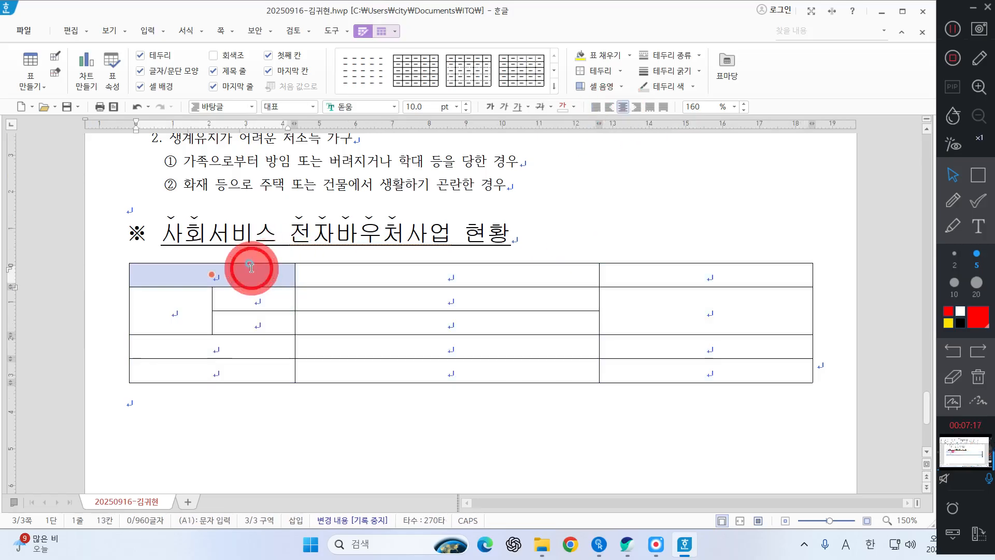
{"action": "type", "text": "사"}
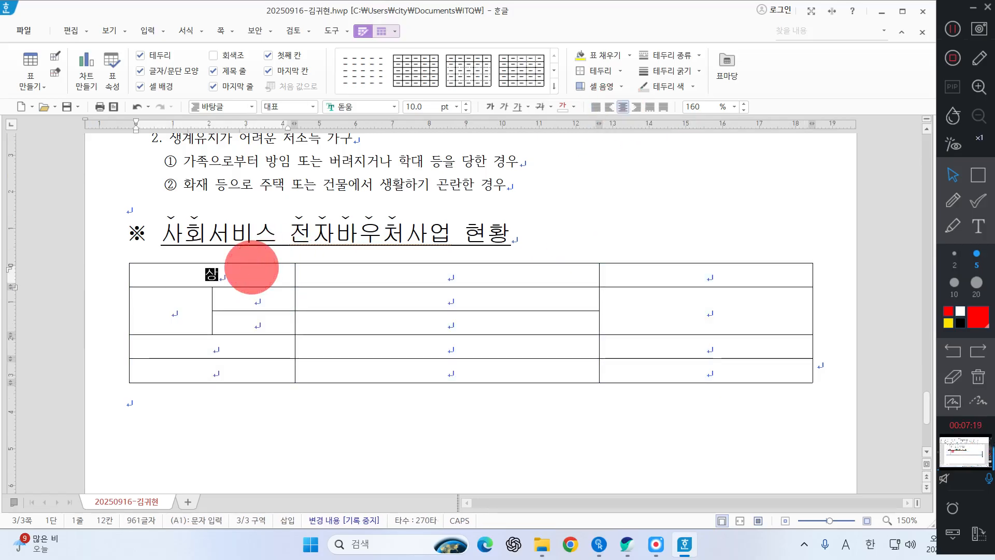
{"action": "type", "text": "업ㅁ"}
{"action": "key", "text": "Tab"}
{"action": "type", "text": "선"}
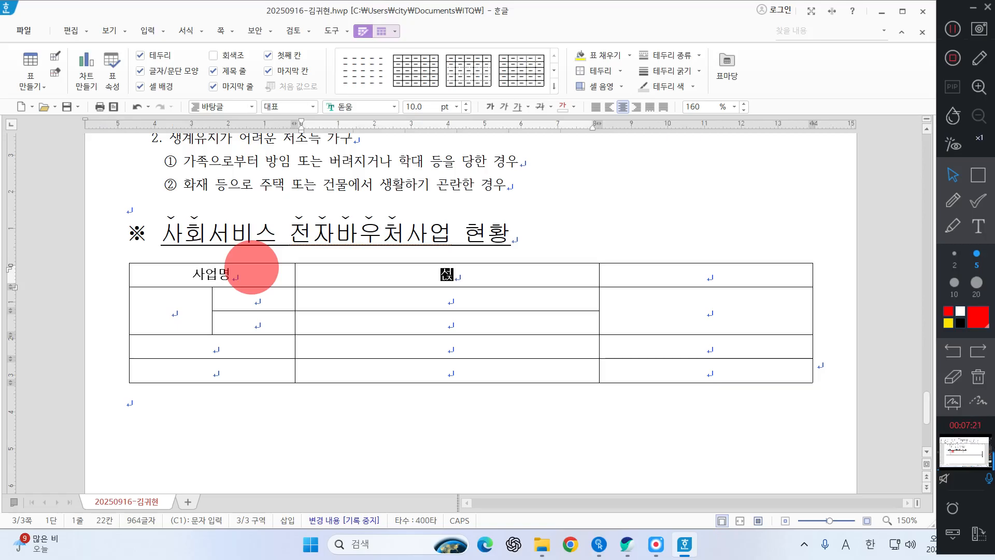
{"action": "type", "text": "정기준"}
{"action": "key", "text": "Tab"}
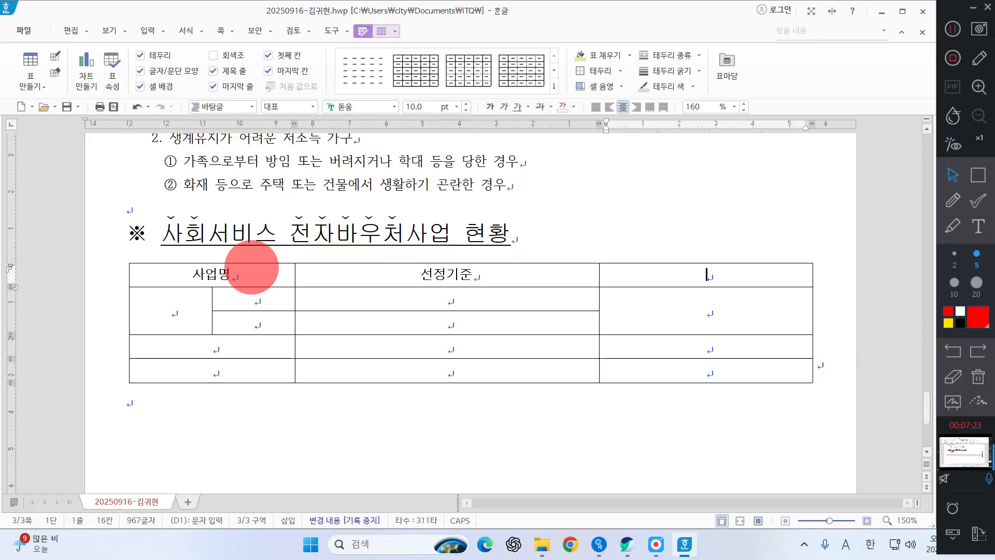
{"action": "type", "text": "지원수준"}
{"action": "key", "text": "Tab"}
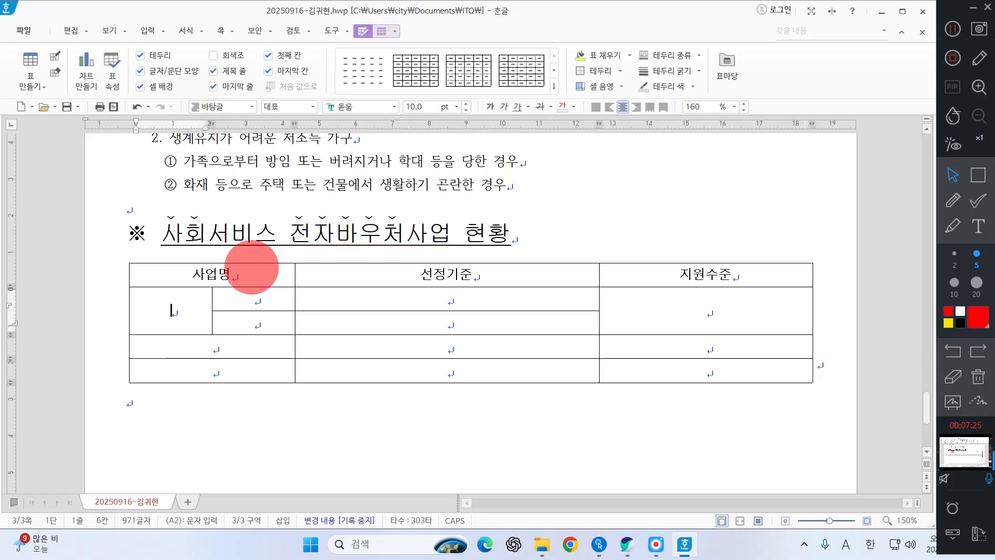
Step: Enter 장애아동 and 가족지원 on two lines in the merged cell and 발달재활 서비스 in the upper cell beside it
{"action": "type", "text": "장애"}
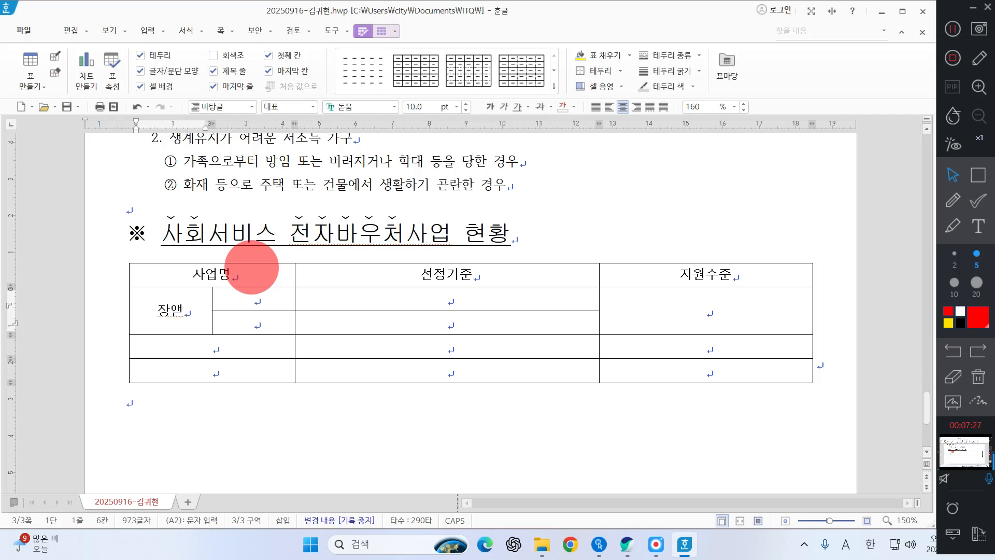
{"action": "type", "text": "아동ㄱ"}
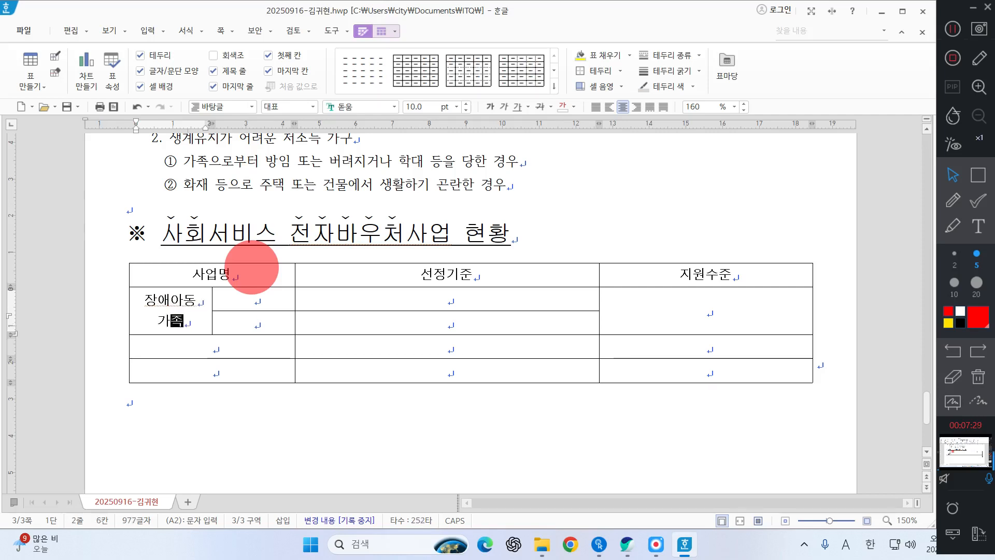
{"action": "type", "text": "족지원"}
{"action": "key", "text": "Tab"}
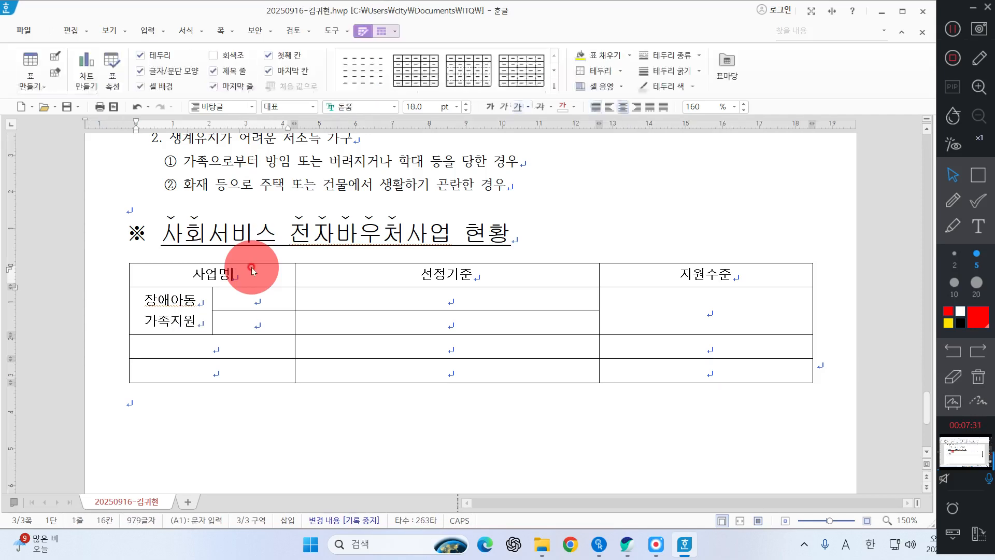
{"action": "double_click", "coordinate": [209, 292]}
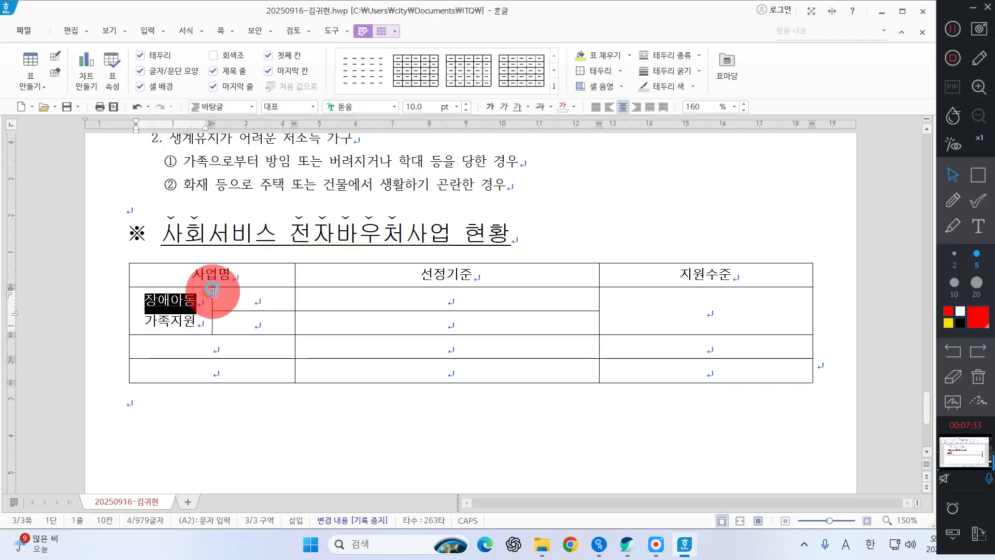
{"action": "left_click", "coordinate": [223, 294]}
{"action": "type", "text": "발다"}
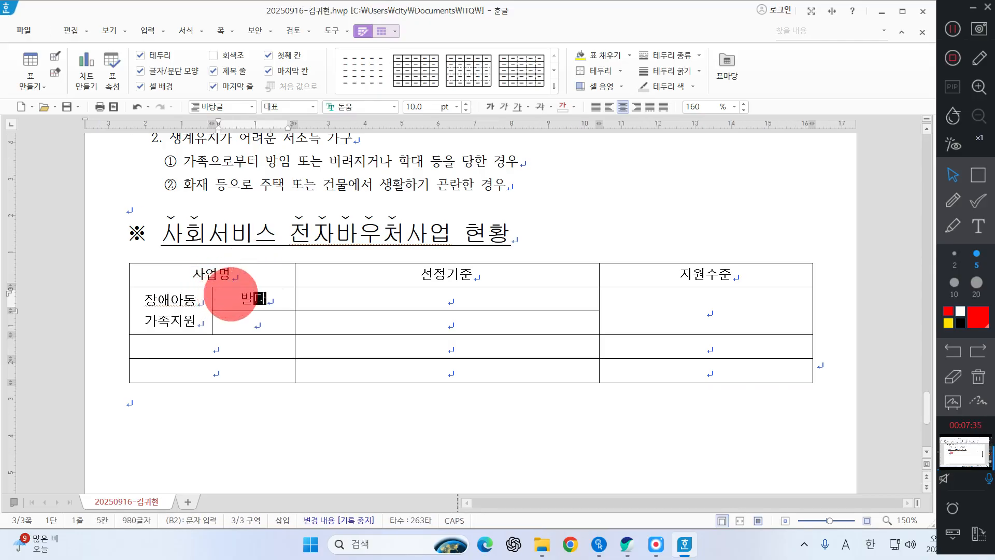
{"action": "type", "text": "달ㅈ"}
{"action": "type", "text": "달"}
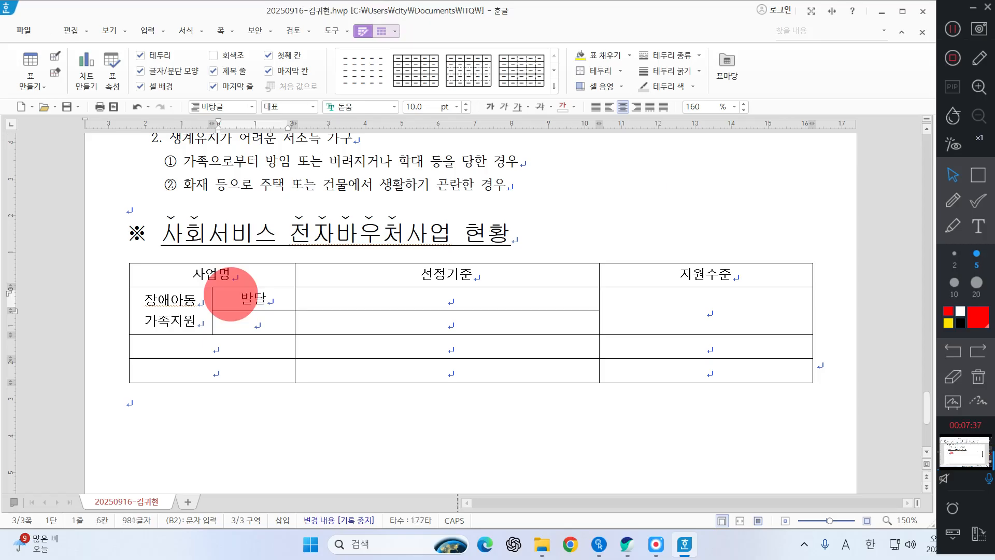
{"action": "type", "text": "재활서빗"}
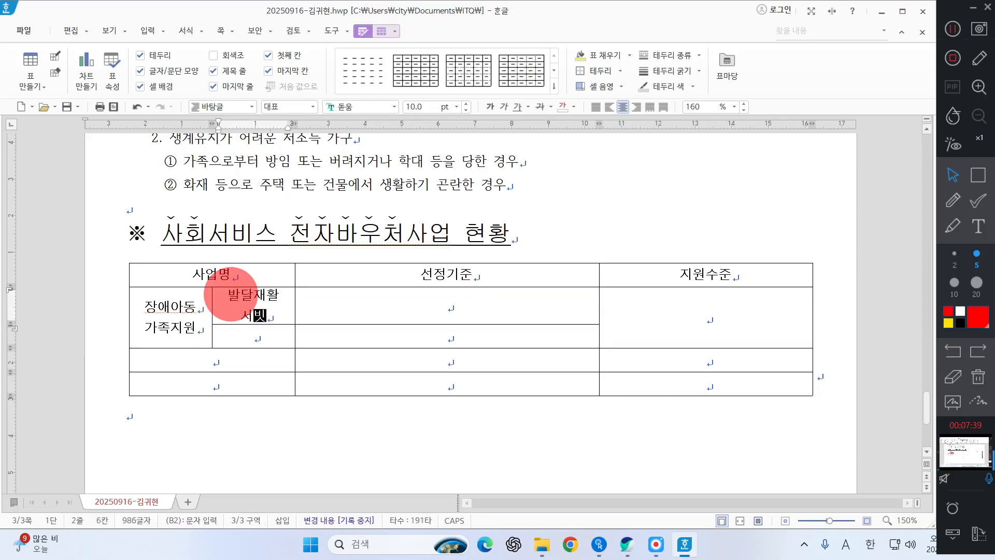
{"action": "left_click", "coordinate": [955, 200]}
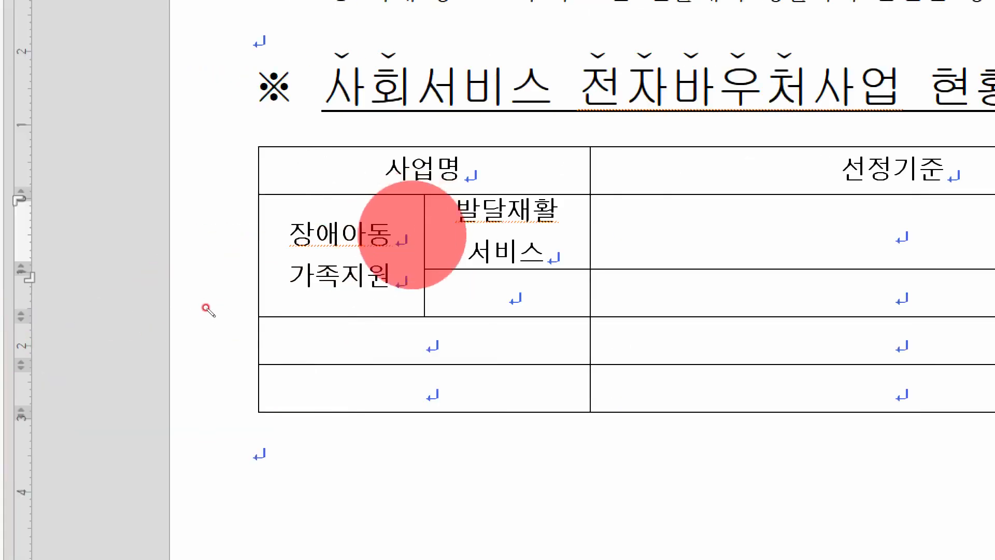
{"action": "left_click_drag", "start_coordinate": [394, 210], "coordinate": [403, 204]}
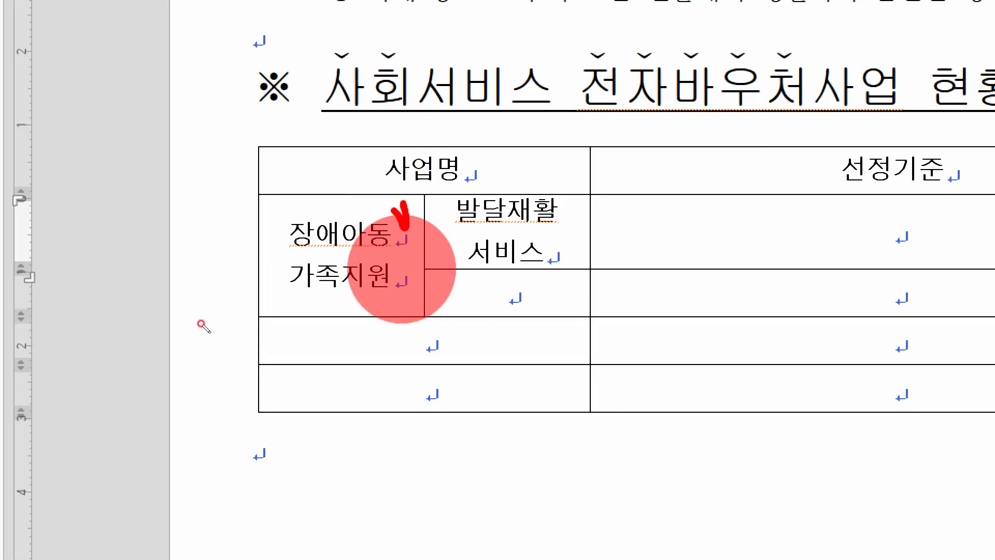
{"action": "mouse_move", "coordinate": [381, 248]}
{"action": "left_mouse_down"}
{"action": "mouse_move", "coordinate": [398, 267]}
{"action": "mouse_move", "coordinate": [417, 238]}
{"action": "left_mouse_up"}
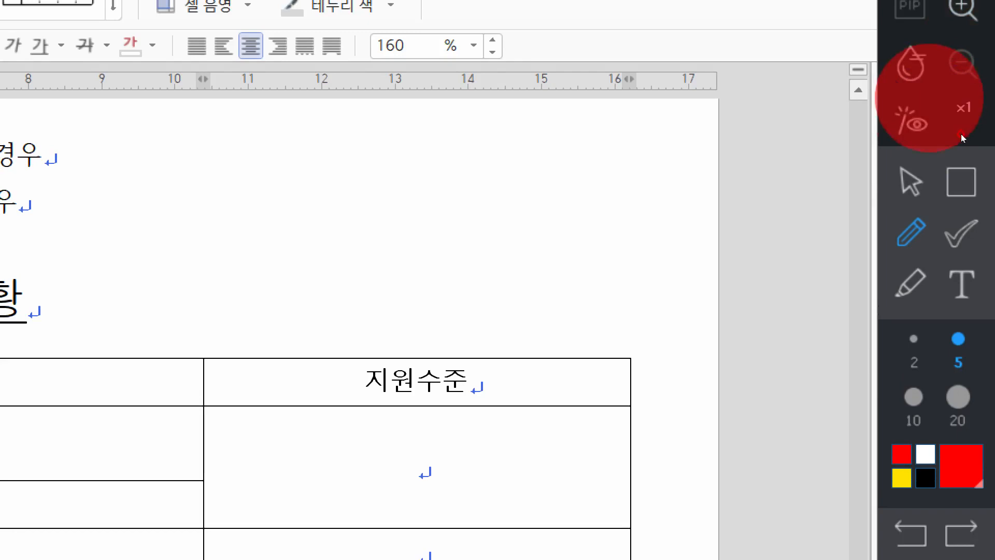
{"action": "left_click", "coordinate": [911, 182]}
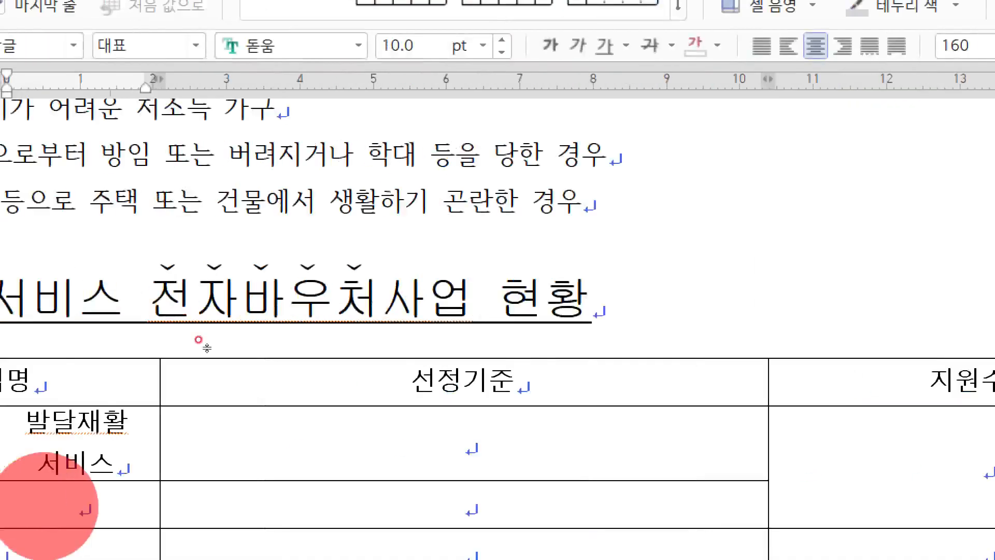
{"action": "left_click_drag", "start_coordinate": [376, 243], "coordinate": [339, 236]}
{"action": "left_click_drag", "start_coordinate": [540, 238], "coordinate": [569, 238]}
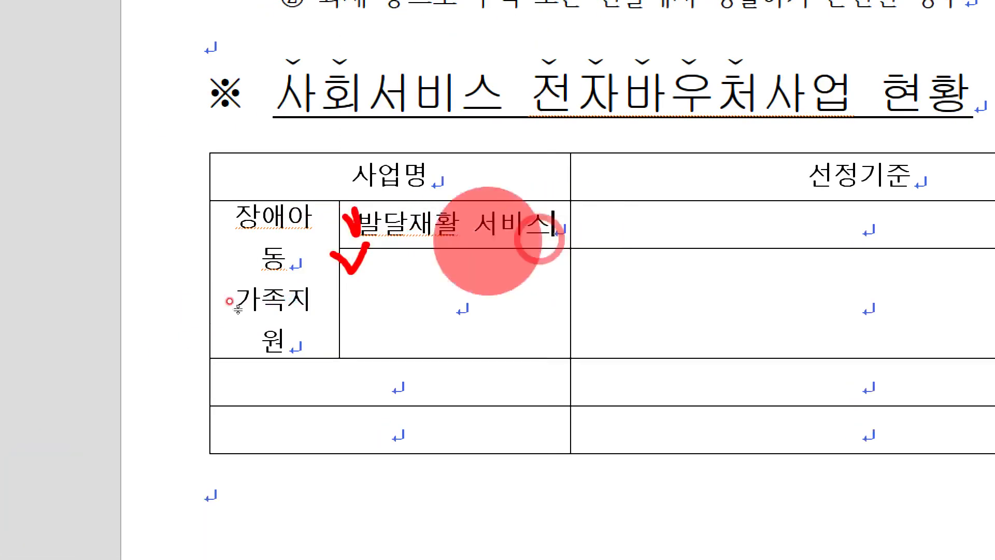
{"action": "left_click_drag", "start_coordinate": [340, 280], "coordinate": [383, 282]}
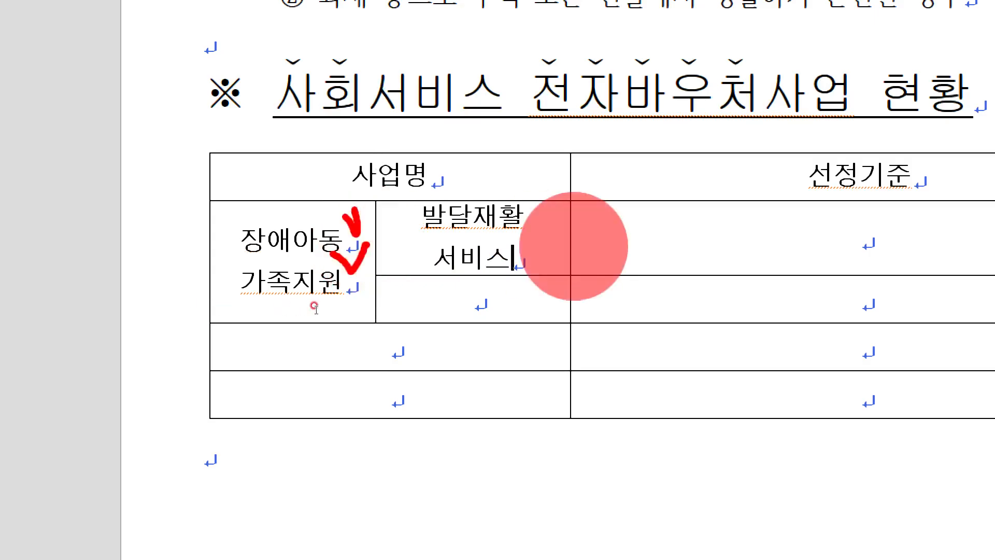
Step: Widen the 사업명 column and slightly narrow its 장애아동 가족지원 sub-column so that 발달재활 서비스 fits on one line
{"action": "mouse_move", "coordinate": [570, 244]}
{"action": "left_mouse_down"}
{"action": "mouse_move", "coordinate": [589, 244]}
{"action": "mouse_move", "coordinate": [582, 241]}
{"action": "left_mouse_up"}
{"action": "left_click", "coordinate": [625, 241]}
{"action": "left_click", "coordinate": [586, 236]}
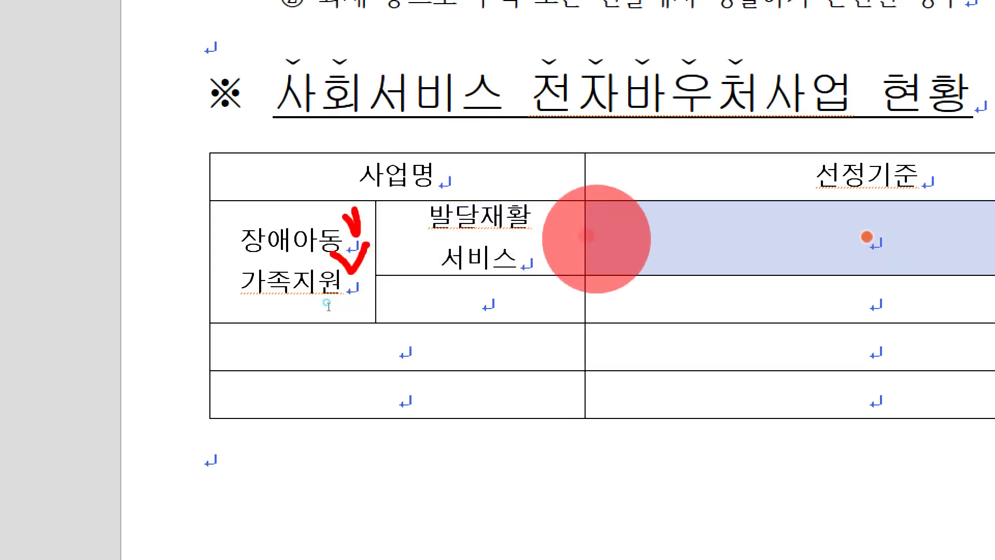
{"action": "left_click", "coordinate": [609, 239]}
{"action": "double_click", "coordinate": [585, 241]}
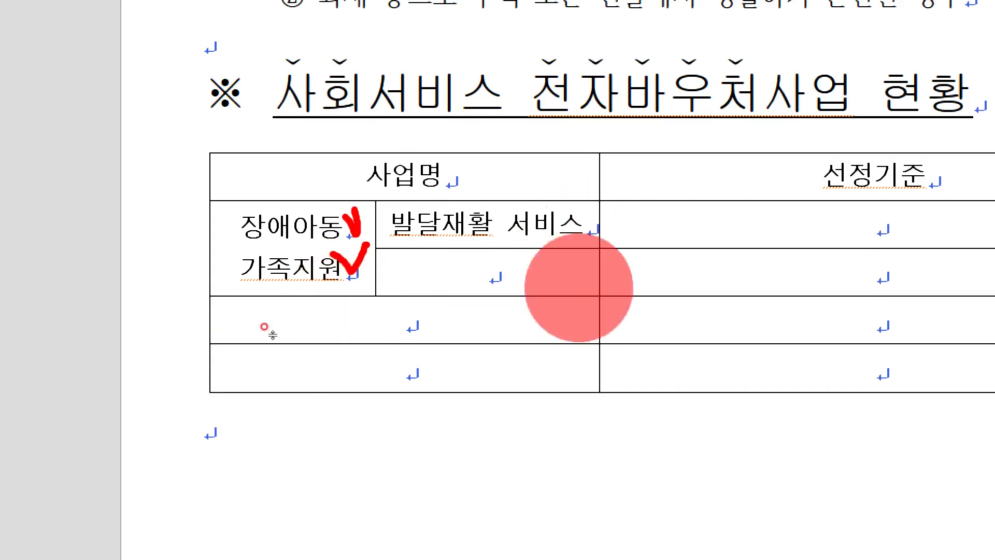
{"action": "left_click_drag", "start_coordinate": [380, 239], "coordinate": [363, 247]}
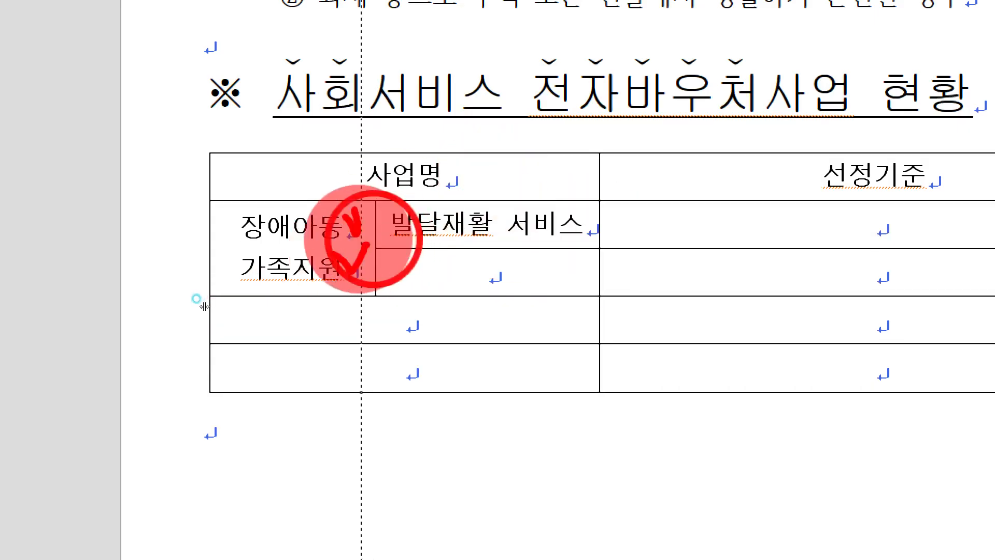
{"action": "left_click", "coordinate": [595, 227]}
{"action": "left_click_drag", "start_coordinate": [597, 225], "coordinate": [588, 224]}
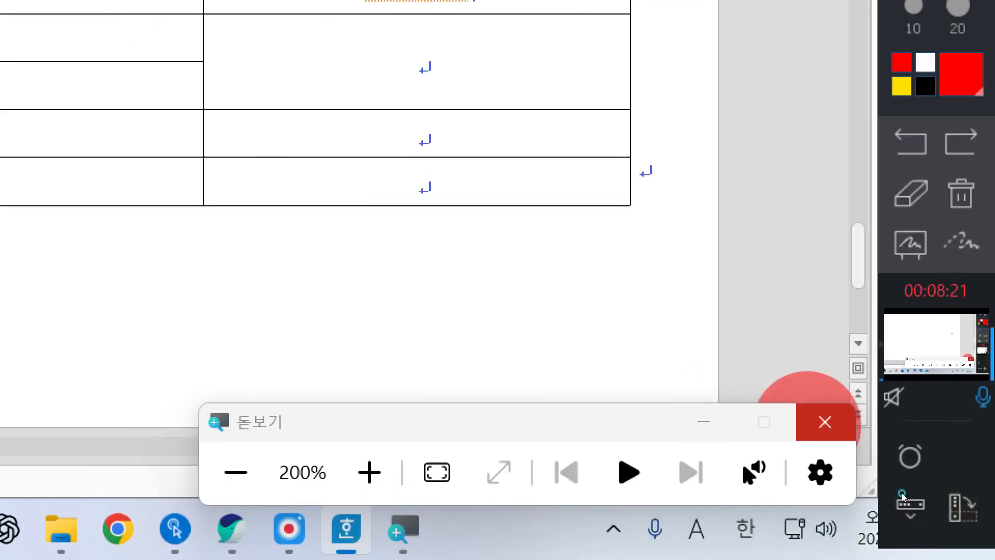
{"action": "left_click", "coordinate": [823, 421]}
{"action": "left_click", "coordinate": [978, 376]}
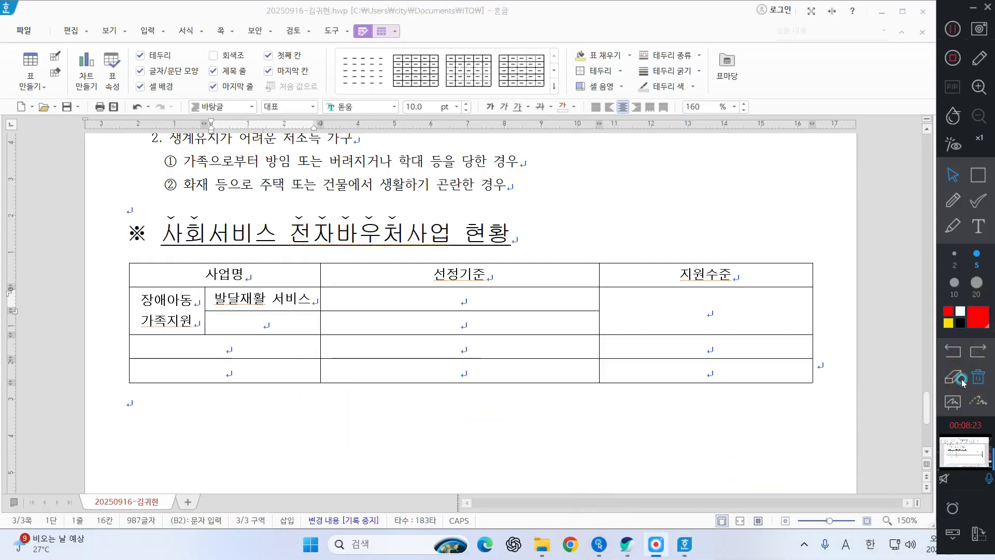
Step: Fill the remaining 사업명 cells downward with 언어발달 지원, 임신출산 진료비 지원 and 기저귀 조제분유 지원
{"action": "left_click", "coordinate": [216, 326]}
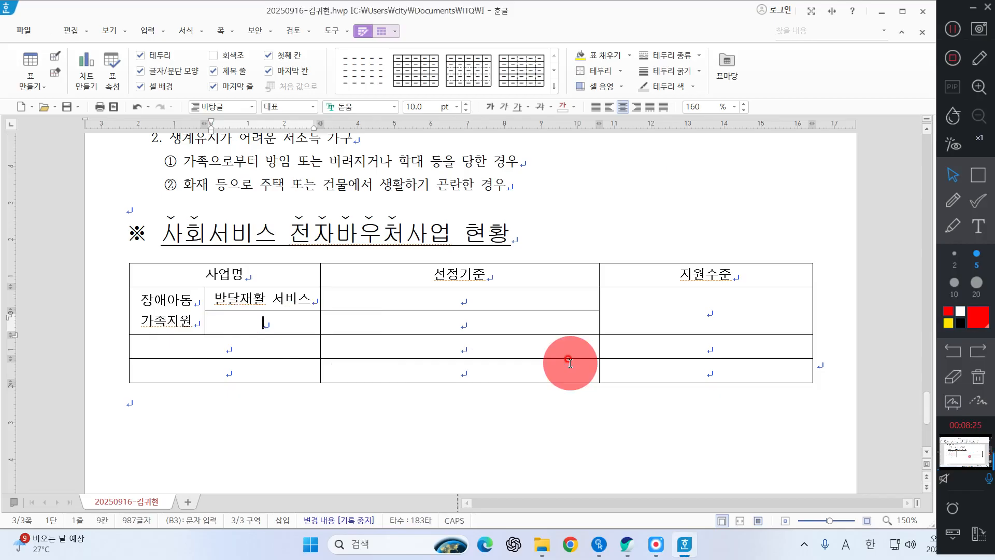
{"action": "type", "text": "언어발달 지원"}
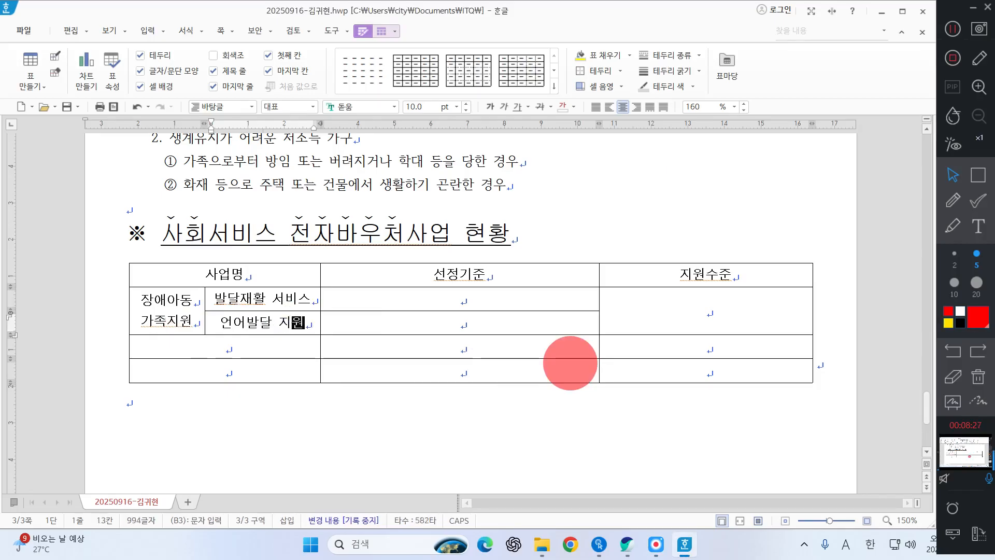
{"action": "key", "text": "Down"}
{"action": "type", "text": "이"}
{"action": "type", "text": "신출"}
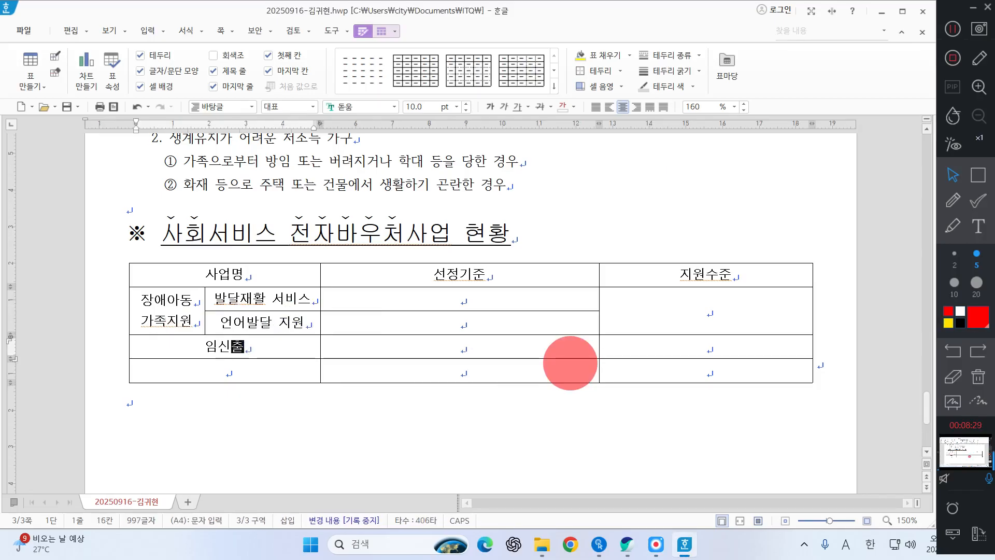
{"action": "type", "text": "산 진료비 지원"}
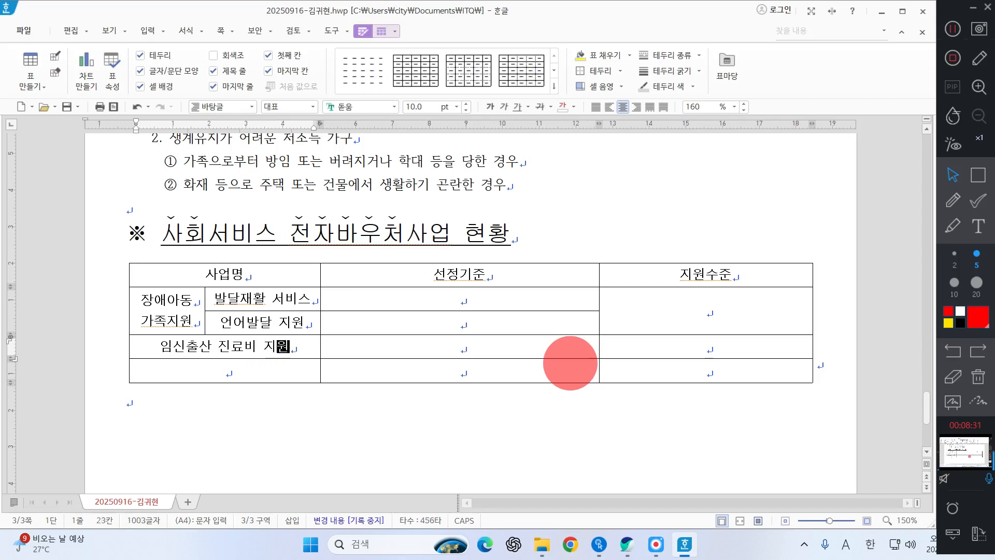
{"action": "key", "text": "Down"}
{"action": "type", "text": "기저귀 "}
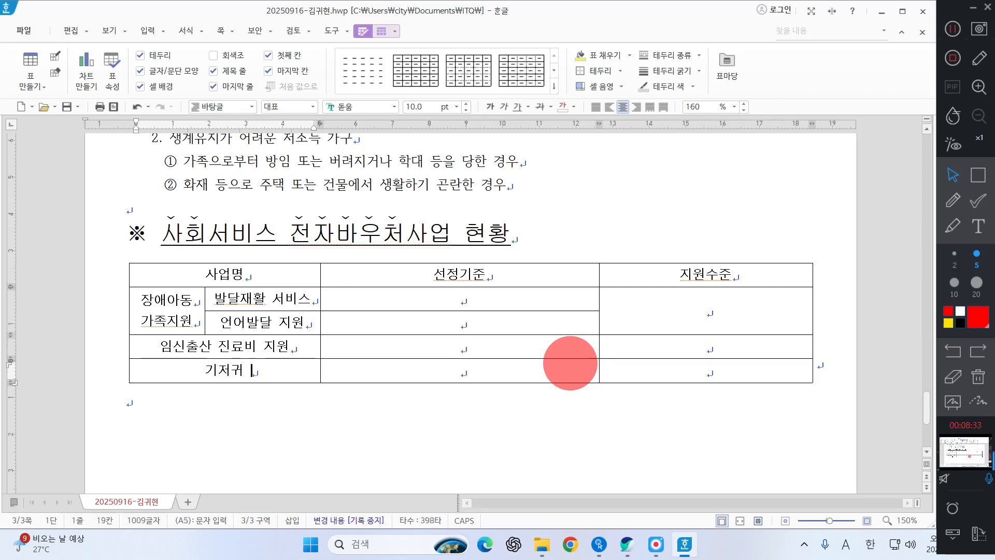
{"action": "type", "text": "조제분유 지원"}
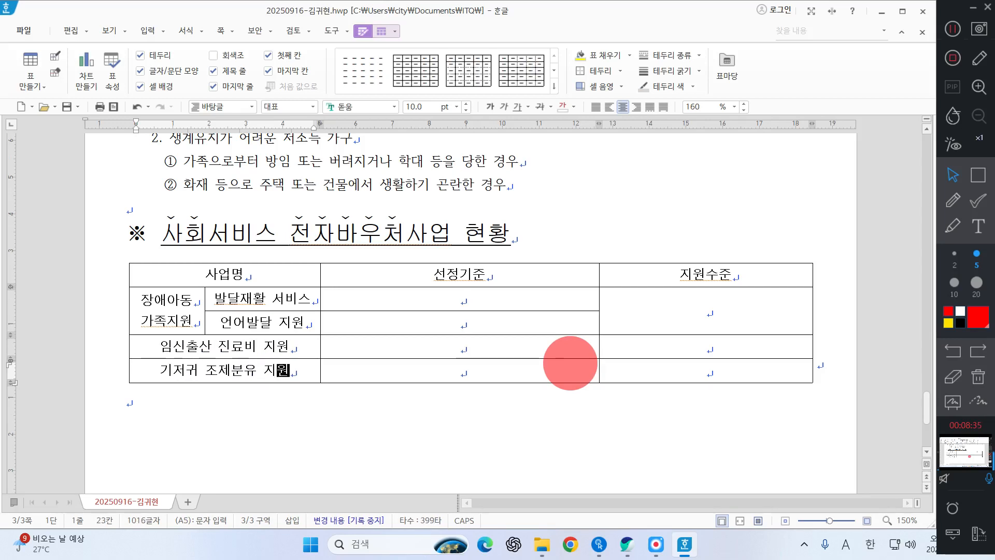
Step: Enter 기준중위소득 120%이하(소득별 차등지원) as the 선정기준 of the 발달재활 서비스 row
{"action": "key", "text": "Right"}
{"action": "key", "text": "Up"}
{"action": "key", "text": "Up"}
{"action": "key", "text": "Up"}
{"action": "type", "text": "기준"}
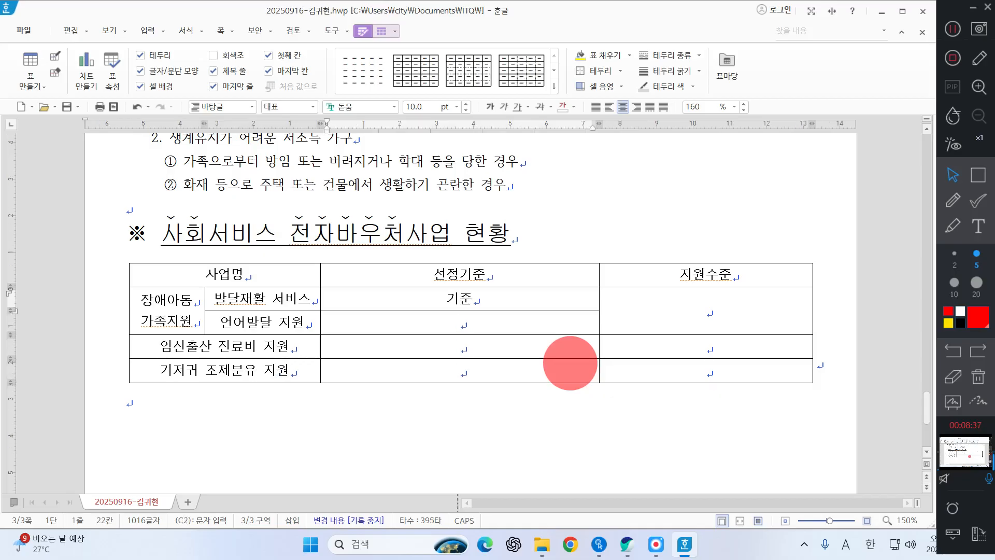
{"action": "type", "text": "중위소득"}
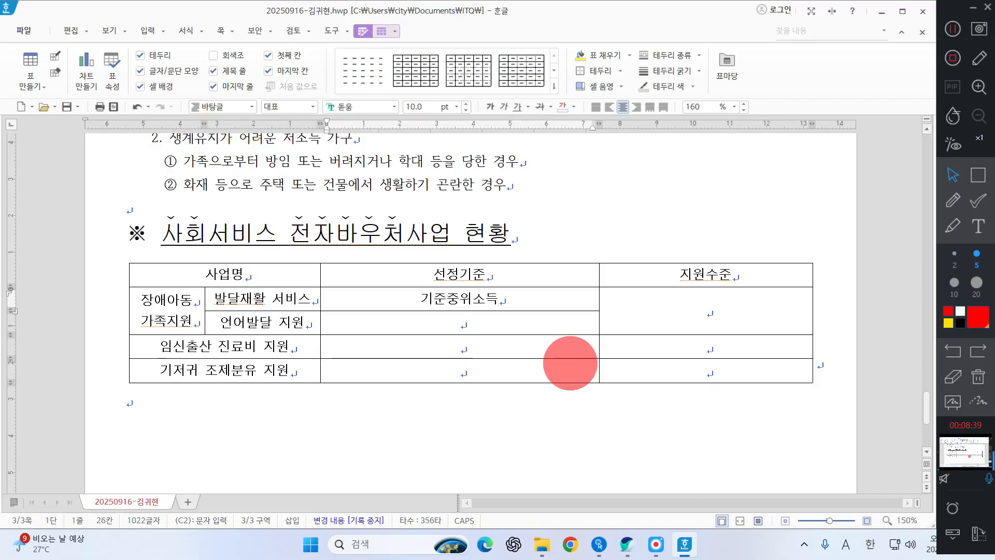
{"action": "type", "text": " 120%"}
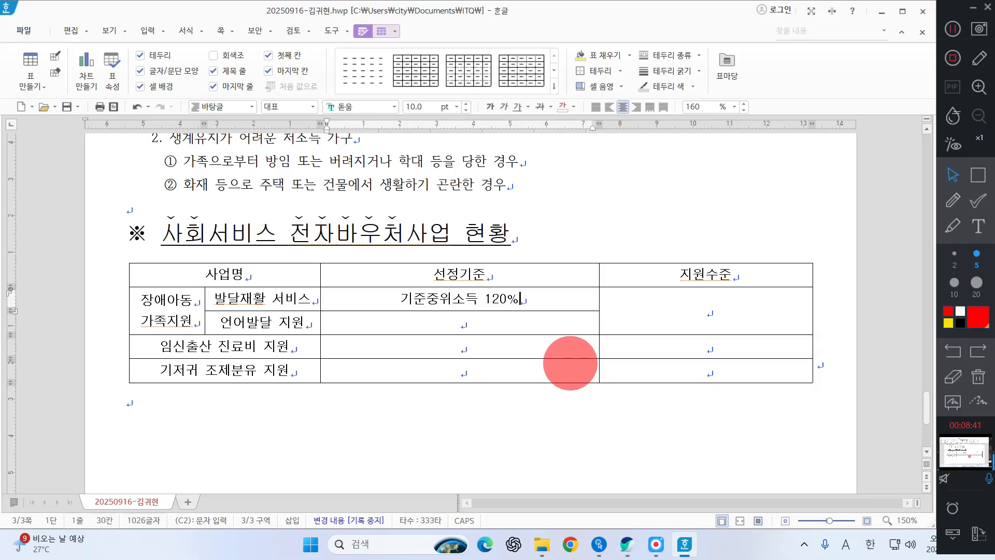
{"action": "type", "text": "이하(소득별"}
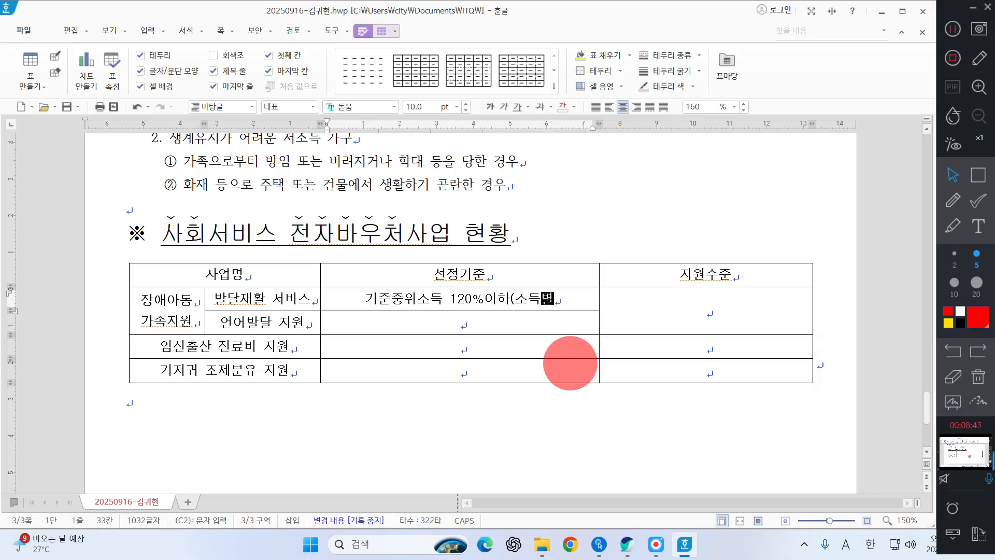
{"action": "type", "text": " 찬등"}
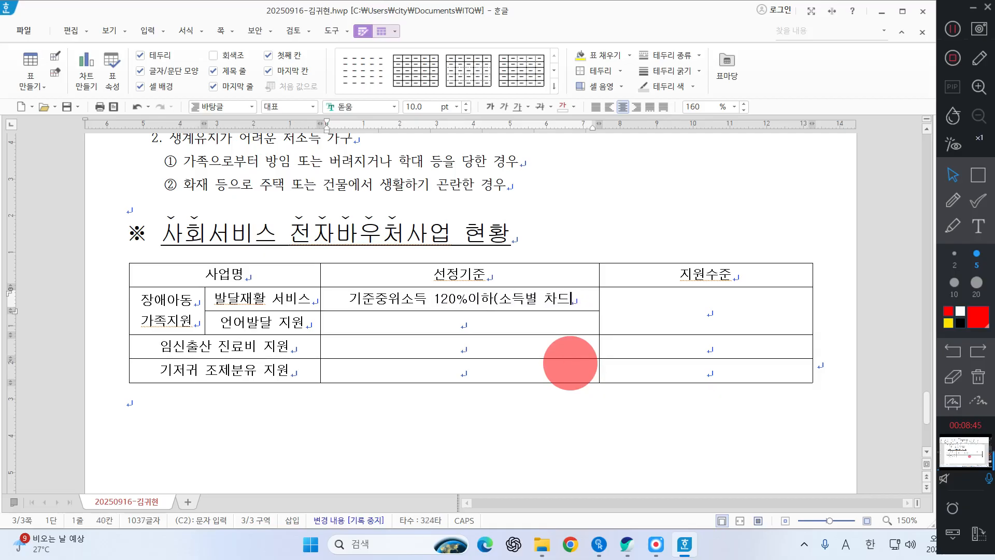
{"action": "type", "text": "지원)"}
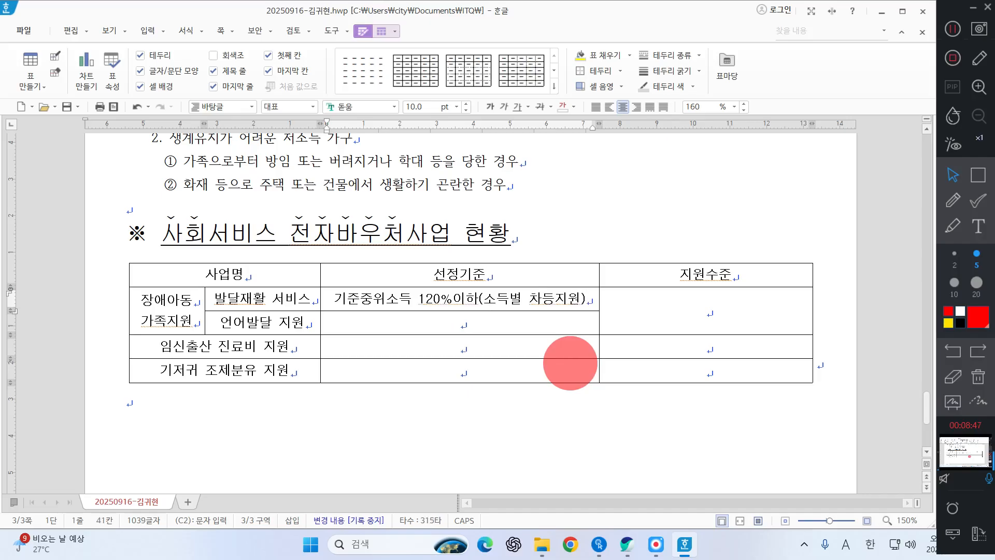
Step: Enter the 선정기준 시도별 상이 in the 언어발달 지원 row and 임신확인서로 임신이 확진된 건강보험 가입자 in the 임신출산 진료비 지원 row
{"action": "key", "text": "Down"}
{"action": "type", "text": "시도별 상이"}
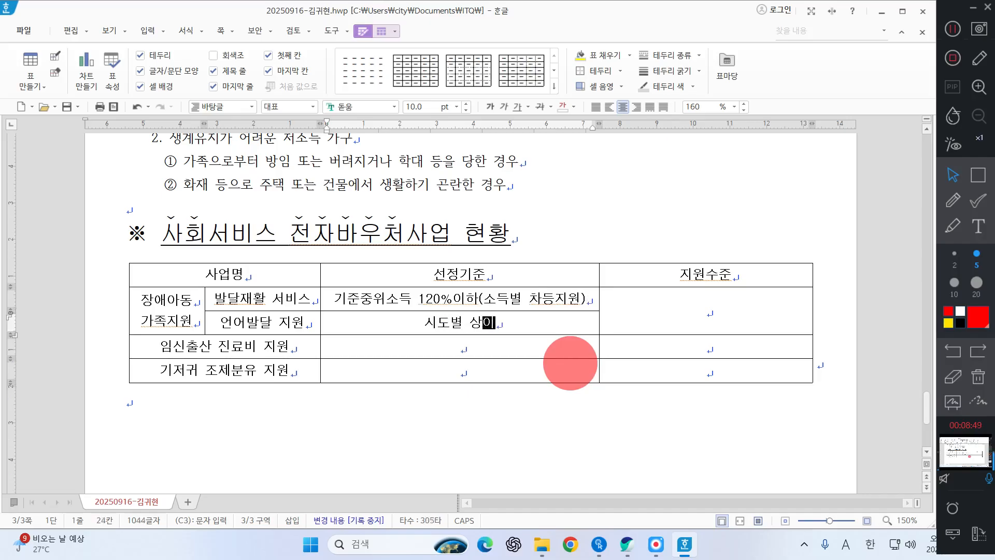
{"action": "key", "text": "Down"}
{"action": "type", "text": "임신확"}
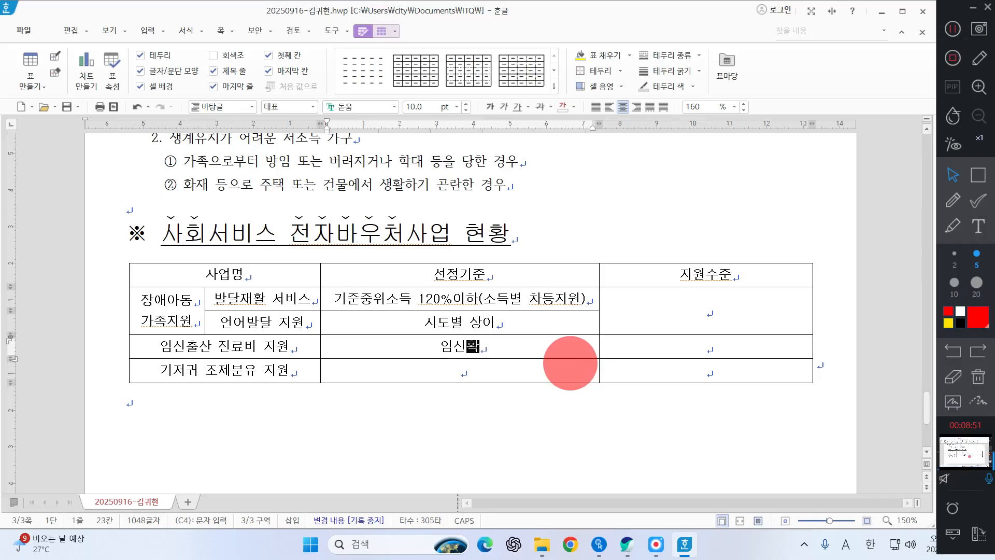
{"action": "type", "text": "인서로 임신이 확"}
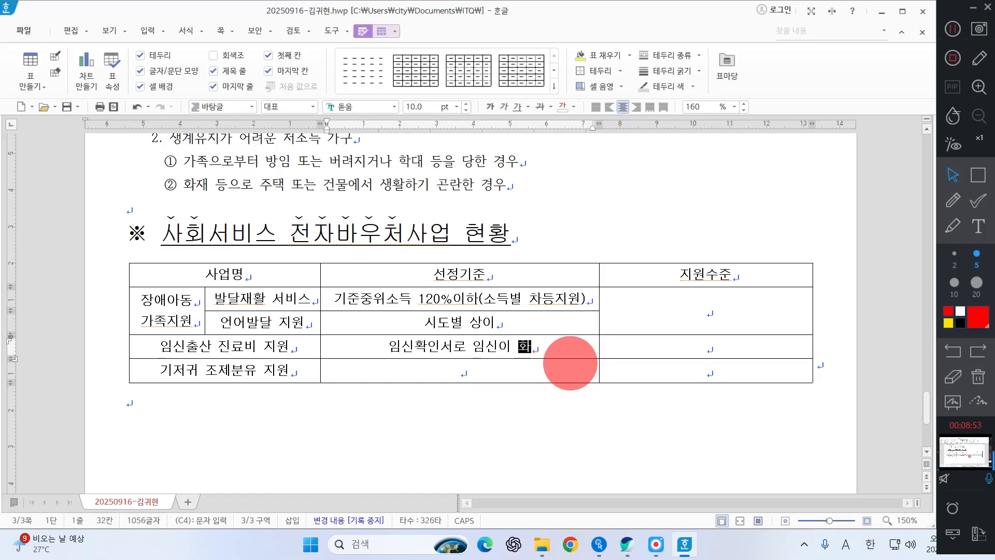
{"action": "type", "text": "진된 ㄱ"}
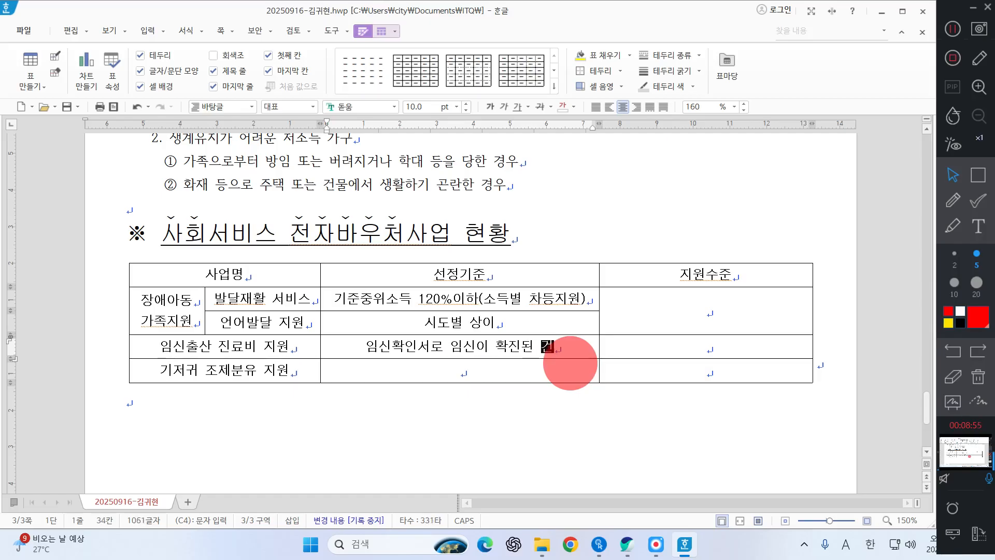
{"action": "type", "text": "강ㅂ"}
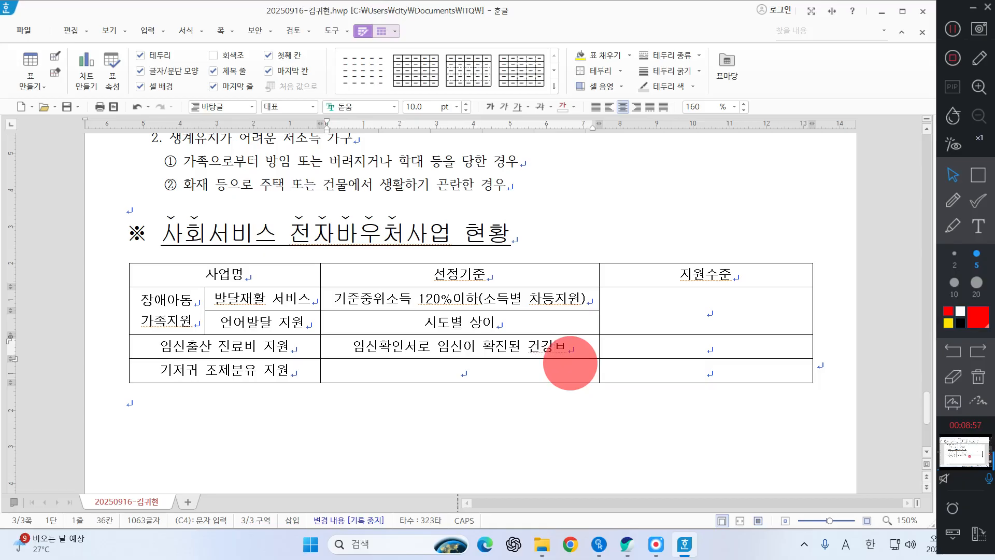
{"action": "key", "text": "BackSpace"}
{"action": "type", "text": "보험"}
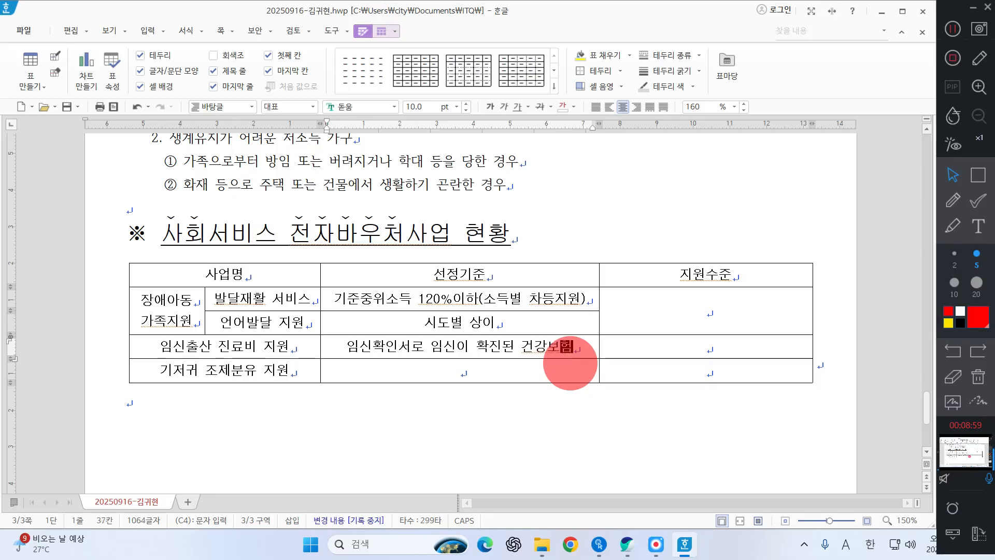
{"action": "type", "text": " 가이ㅂ장"}
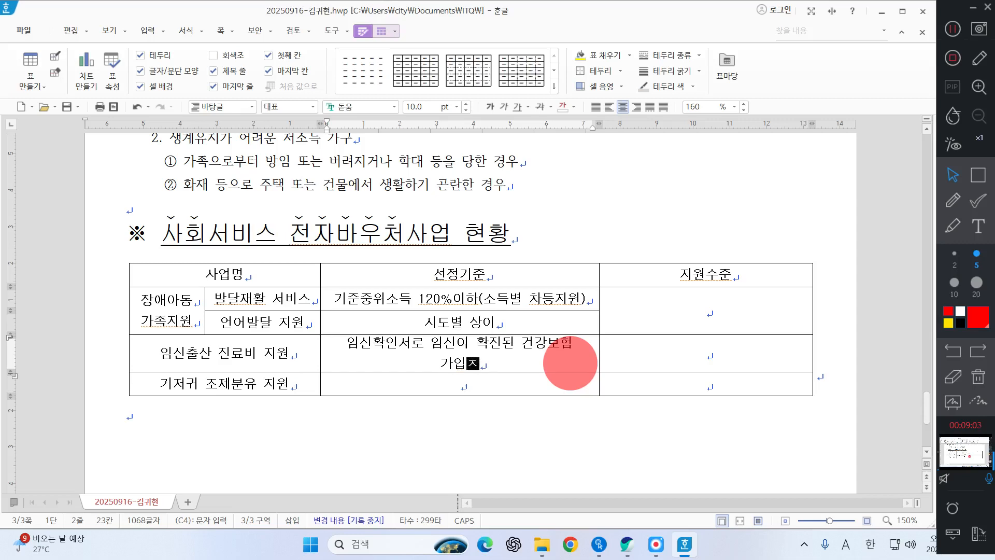
Step: Widen the 선정기준 column so its text fits on one line and enter 만 2세 미만 영아를 둔 저소득층 가구 in its last row
{"action": "left_click", "coordinate": [600, 319]}
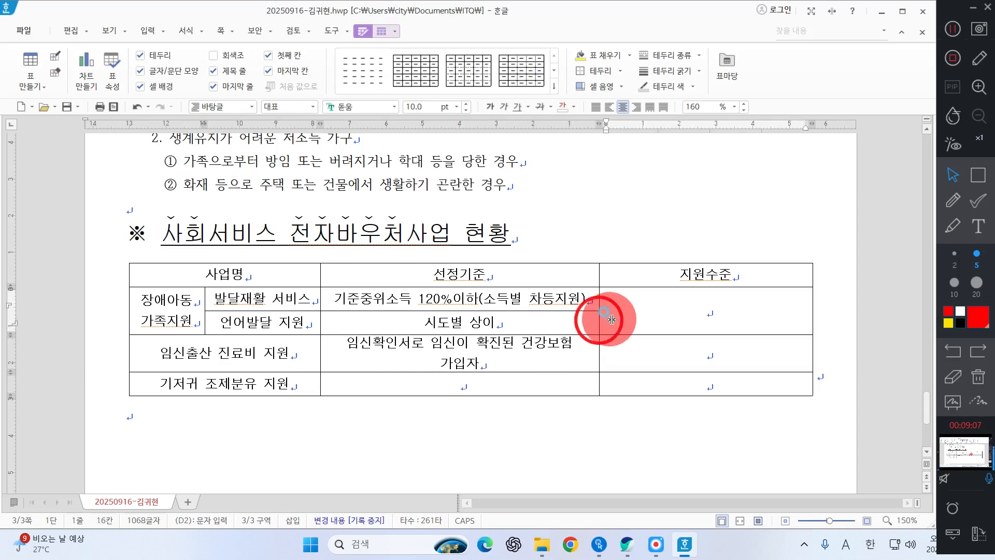
{"action": "left_click_drag", "start_coordinate": [599, 320], "coordinate": [614, 319]}
{"action": "left_click", "coordinate": [494, 371]}
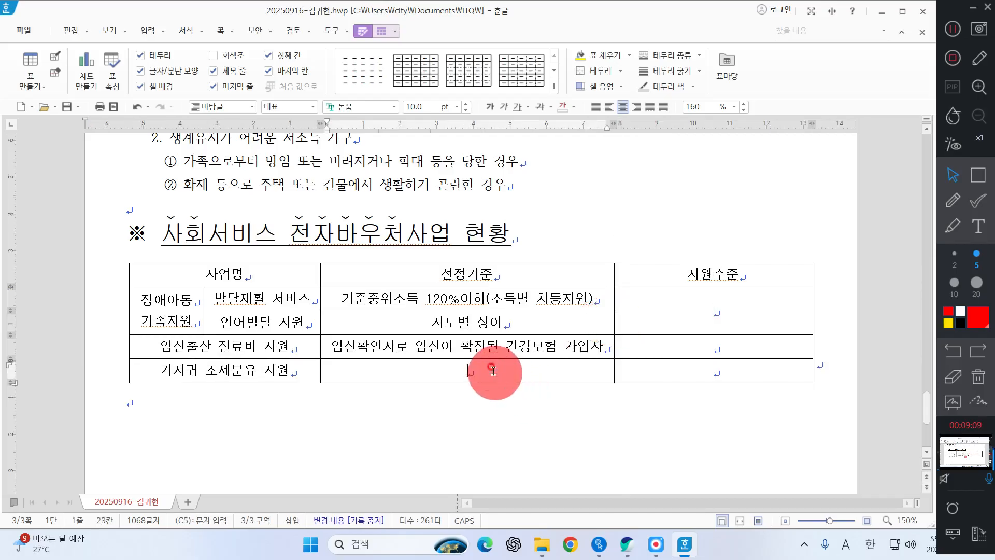
{"action": "type", "text": "만 2세 미만 영일"}
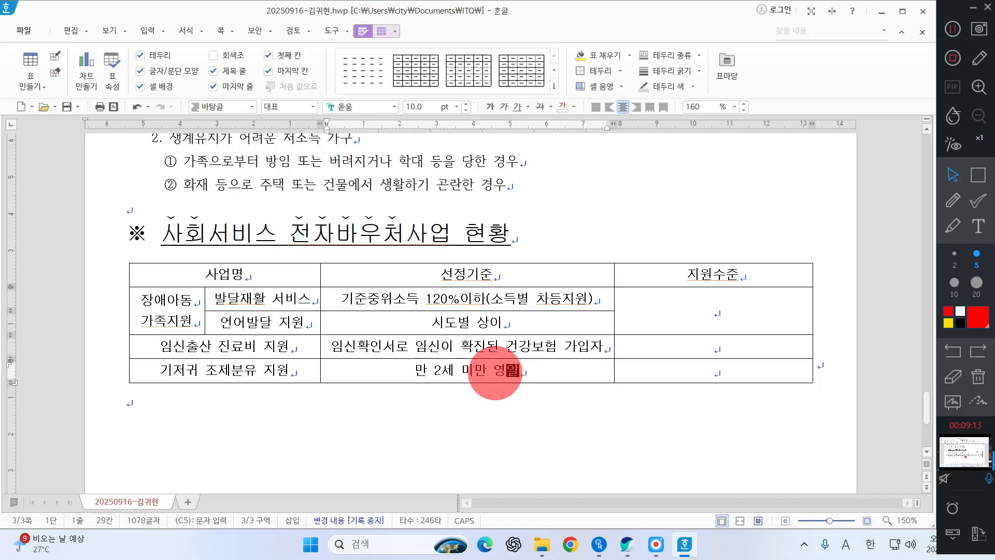
{"action": "type", "text": "를 둔 저소"}
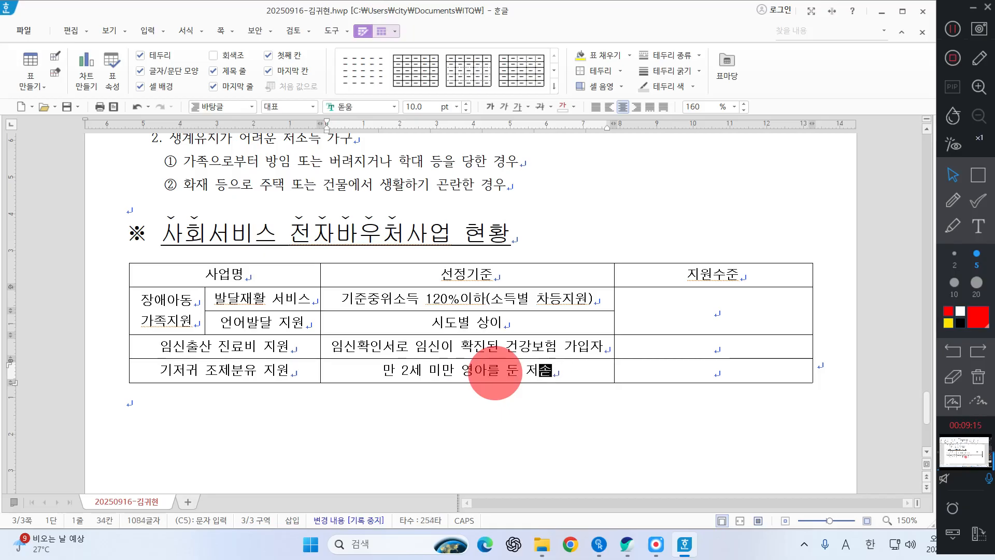
{"action": "type", "text": "득층 가구"}
Step: Enter 월 14~22만원 포인트 지급 in the merged 지원수준 cell of the 장애아동 가족지원 rows
{"action": "key", "text": "Tab"}
{"action": "key", "text": "Up"}
{"action": "key", "text": "Up"}
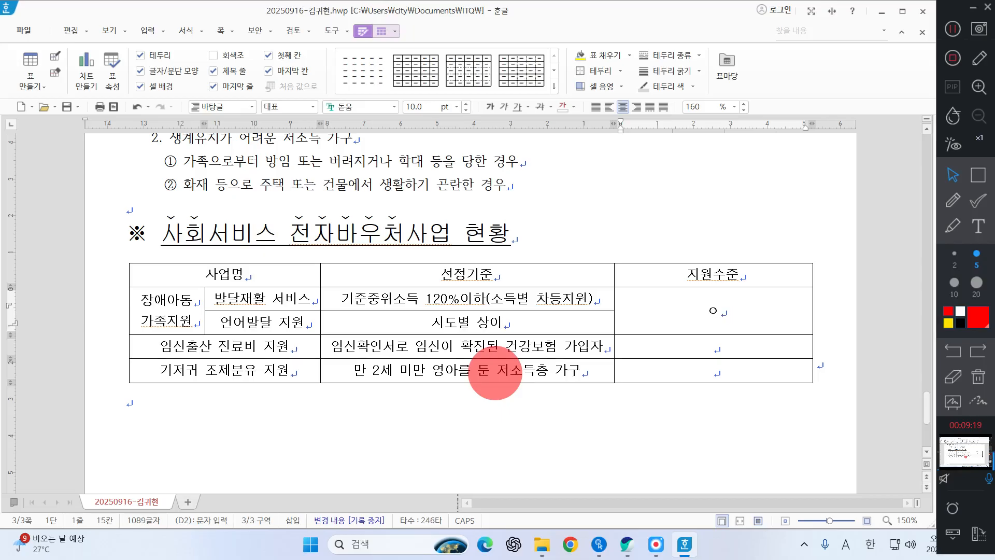
{"action": "type", "text": "월 1"}
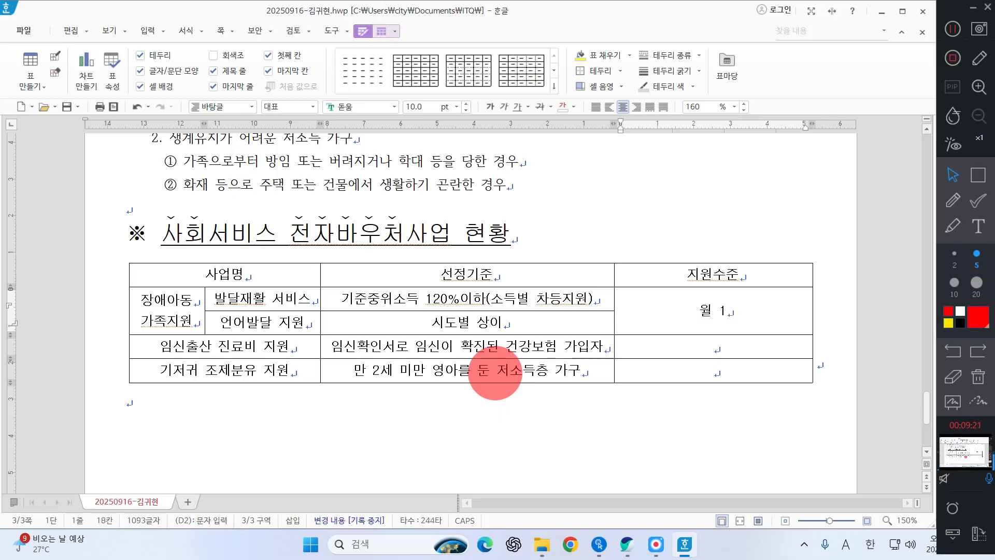
{"action": "type", "text": "32만원"}
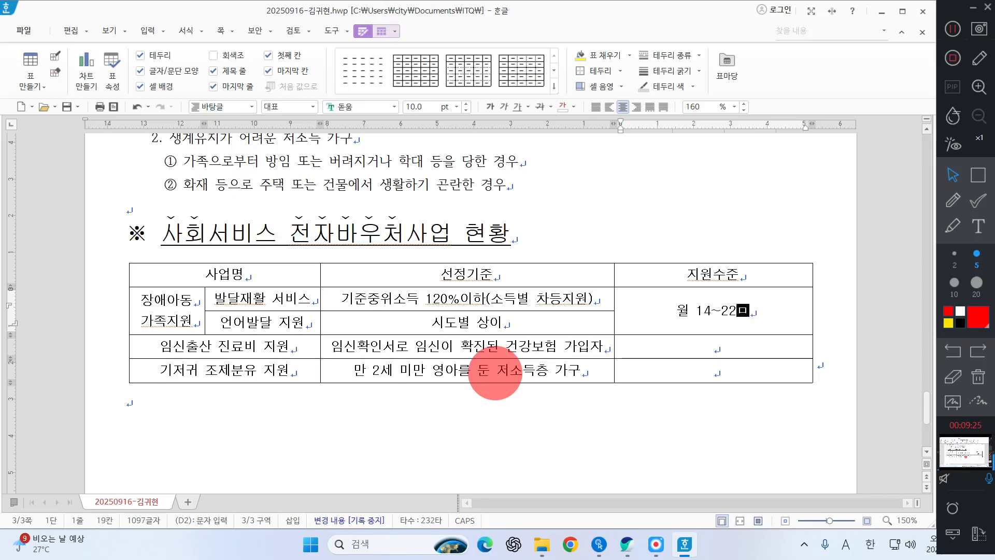
{"action": "type", "text": " 포인트 지급"}
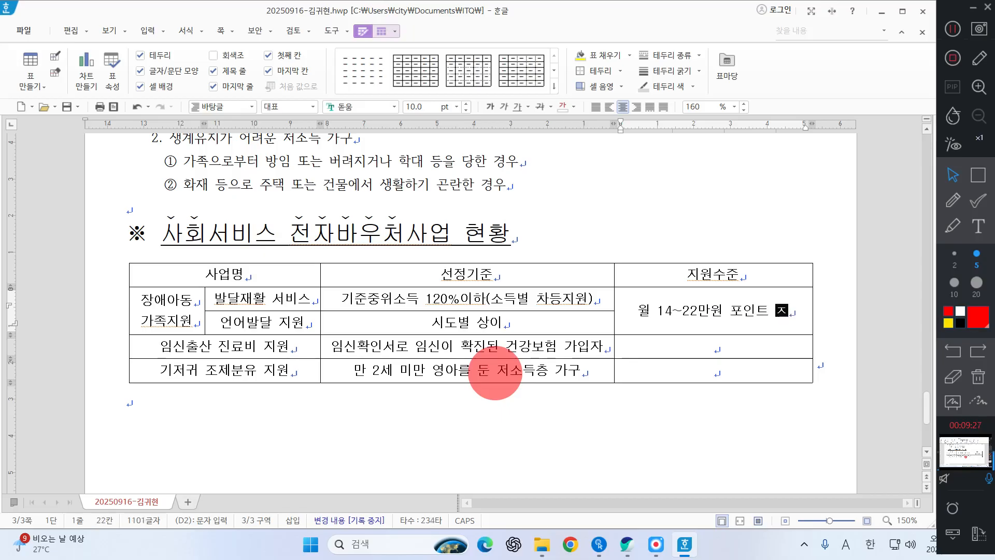
Step: Enter 임신 1회당 60만원 as the 지원수준 of the 임신출산 진료비 지원 row
{"action": "key", "text": "Down"}
{"action": "type", "text": "임신 "}
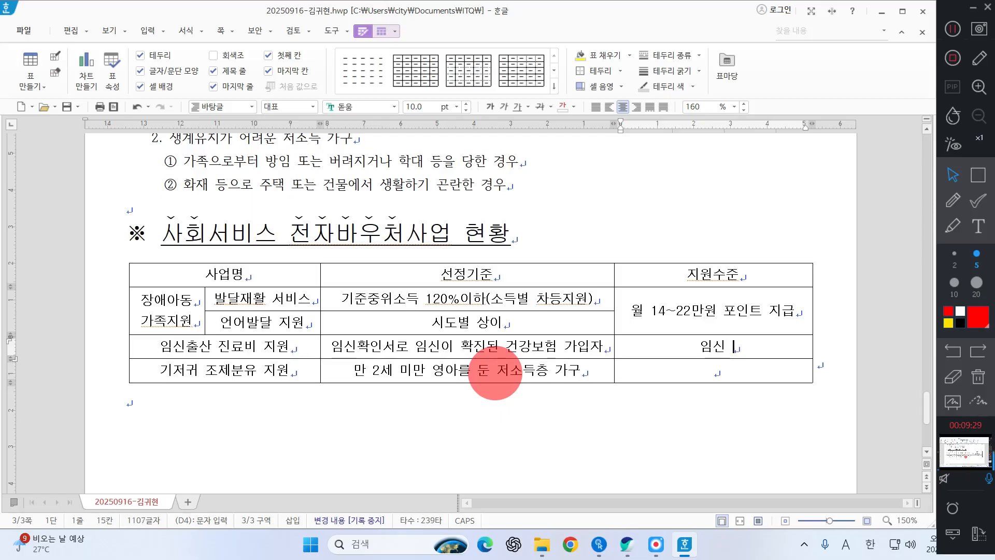
{"action": "type", "text": "1회당 60ㅁ"}
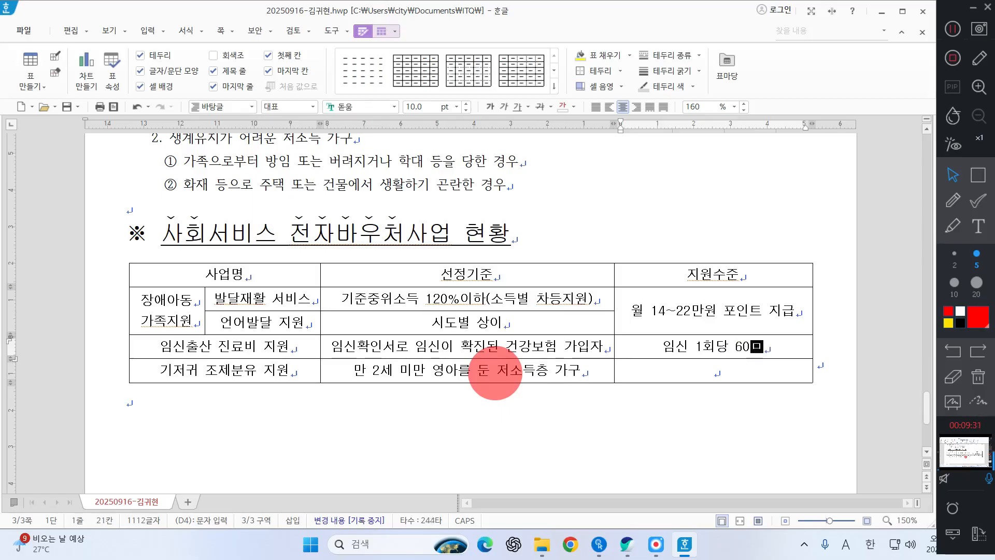
{"action": "type", "text": "원"}
Step: Enter 기저귀(월 64,000원) in the 지원수준 cell of the 기저귀 조제분유 지원 row
{"action": "key", "text": "Down"}
{"action": "type", "text": "기"}
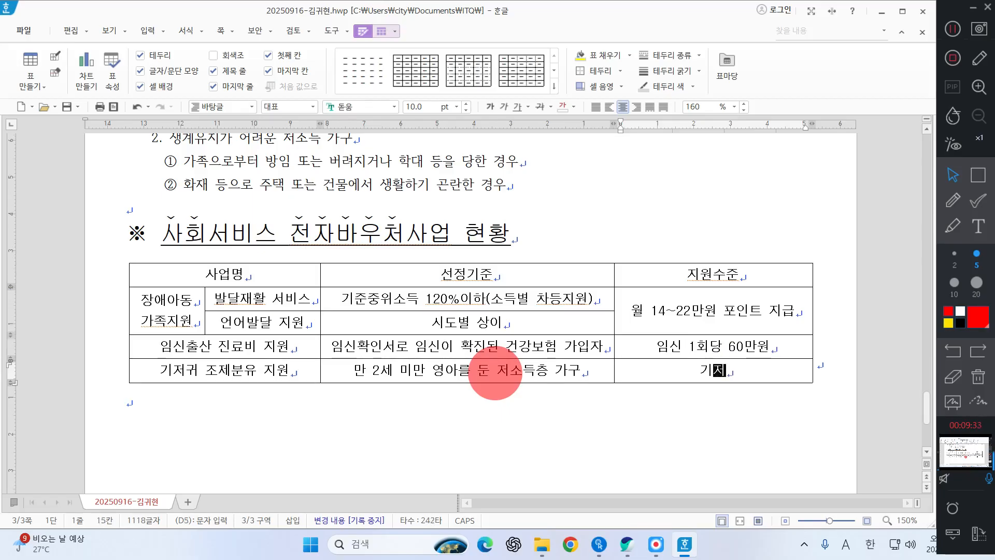
{"action": "type", "text": "저귀(워"}
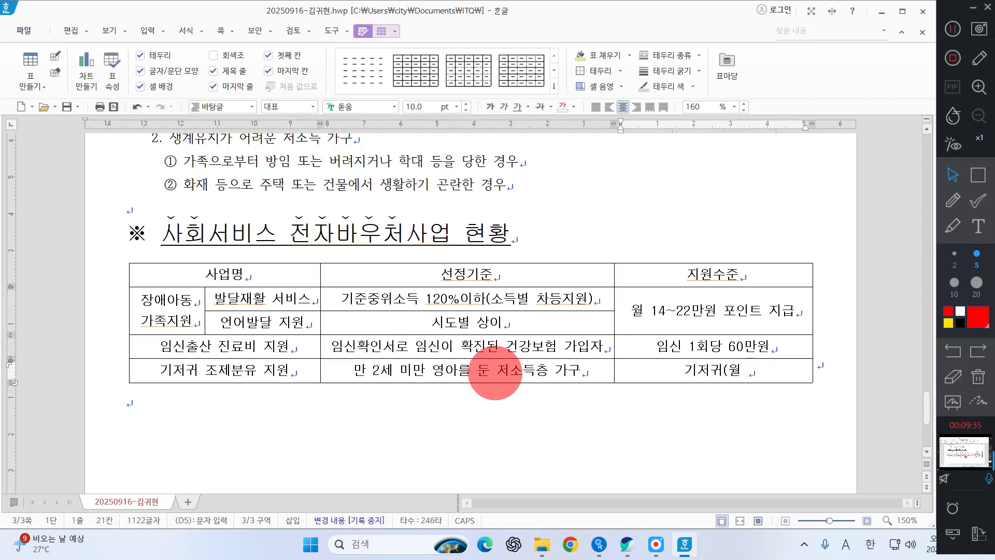
{"action": "type", "text": " 6,5"}
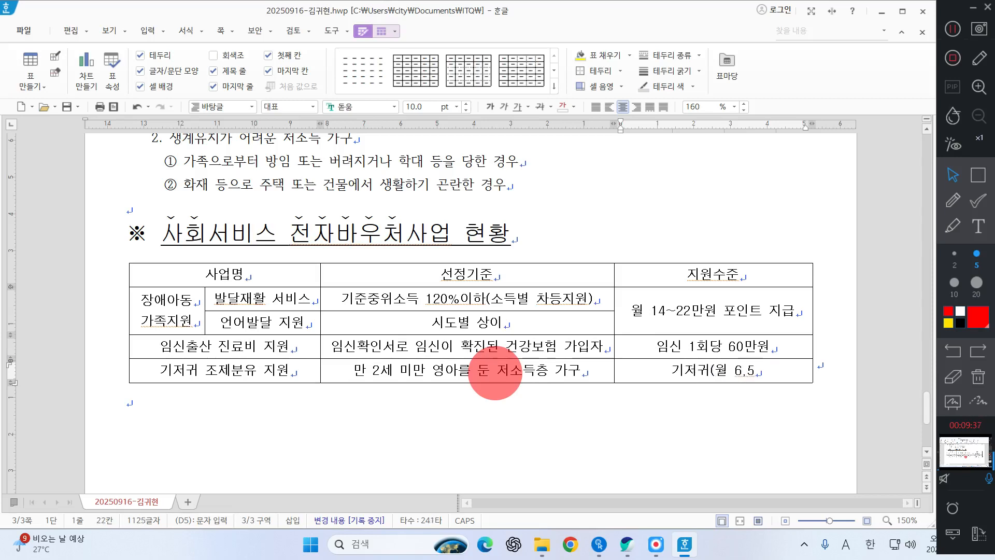
{"action": "key", "text": "BackSpace"}
{"action": "key", "text": "BackSpace"}
{"action": "type", "text": "4"}
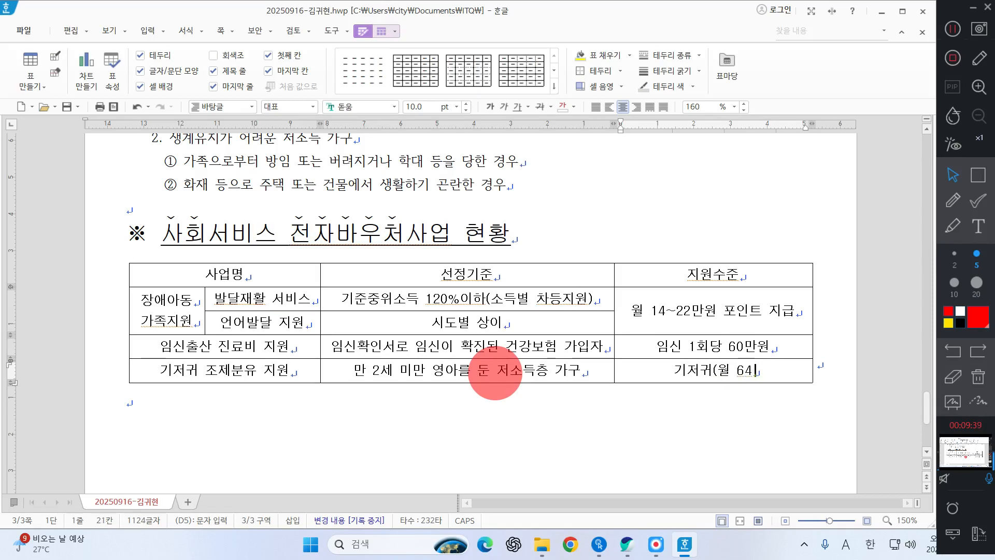
{"action": "type", "text": ",000우원)"}
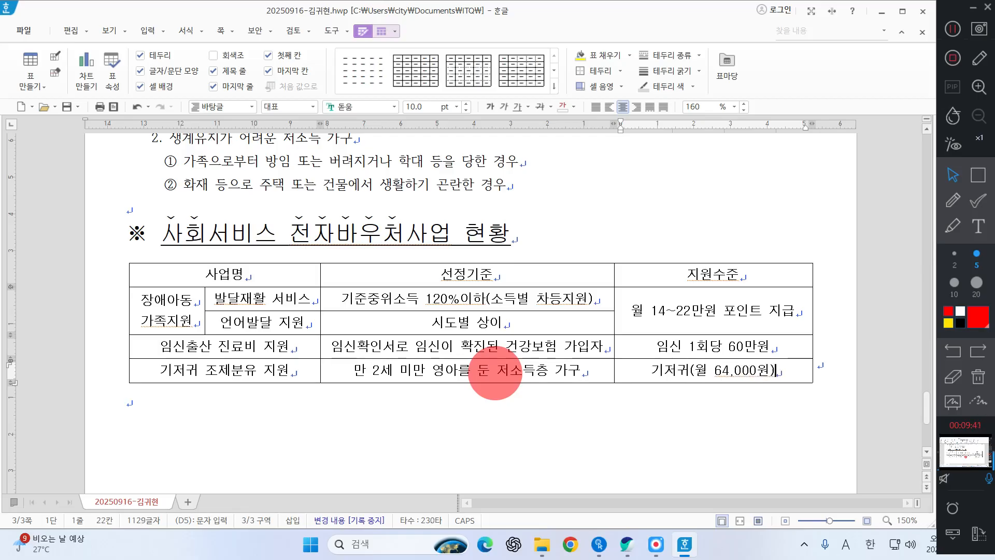
Step: Add 분유(월 86,000원) as a second line in the 기저귀 조제분유 지원 row's 지원수준 cell and save the document
{"action": "key", "text": "Return"}
{"action": "type", "text": "분"}
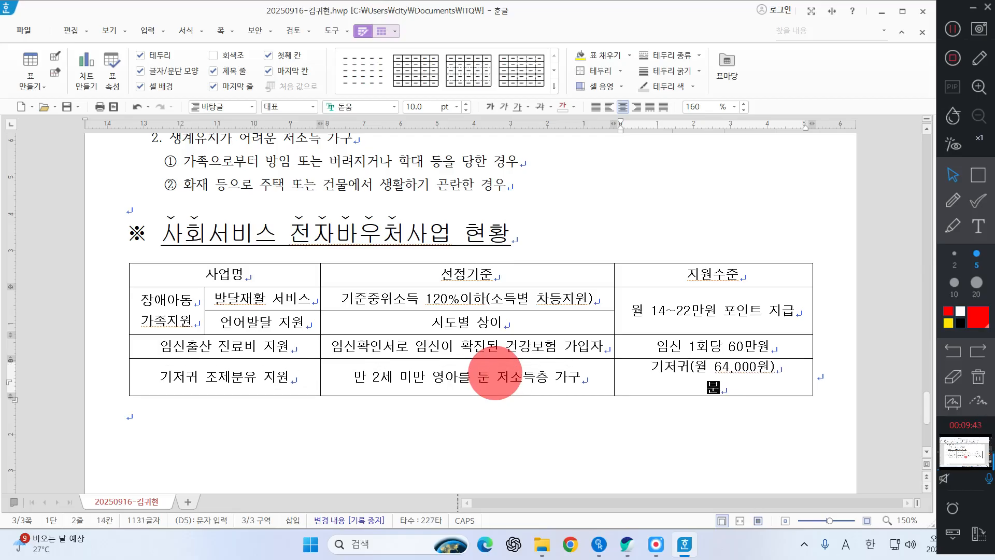
{"action": "type", "text": "유(월 "}
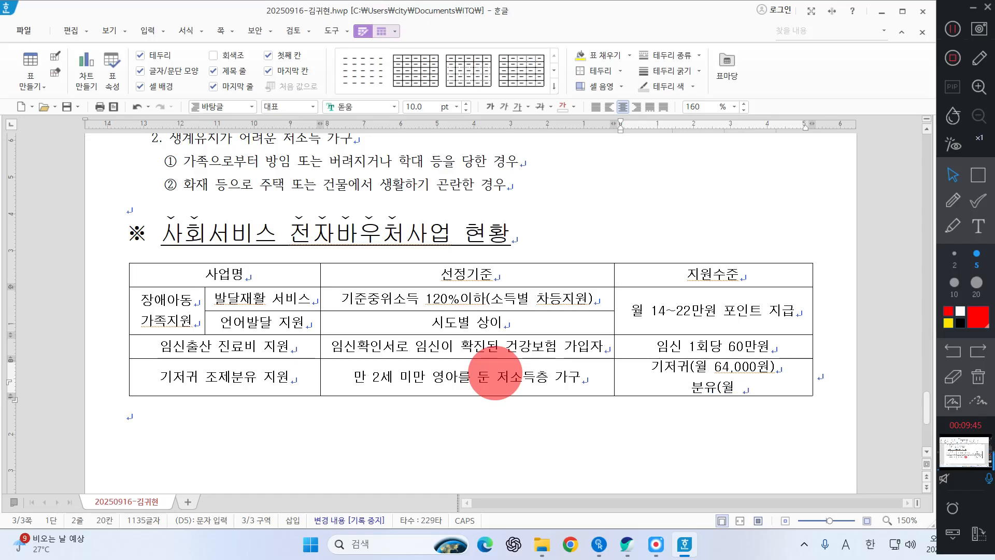
{"action": "type", "text": "86"}
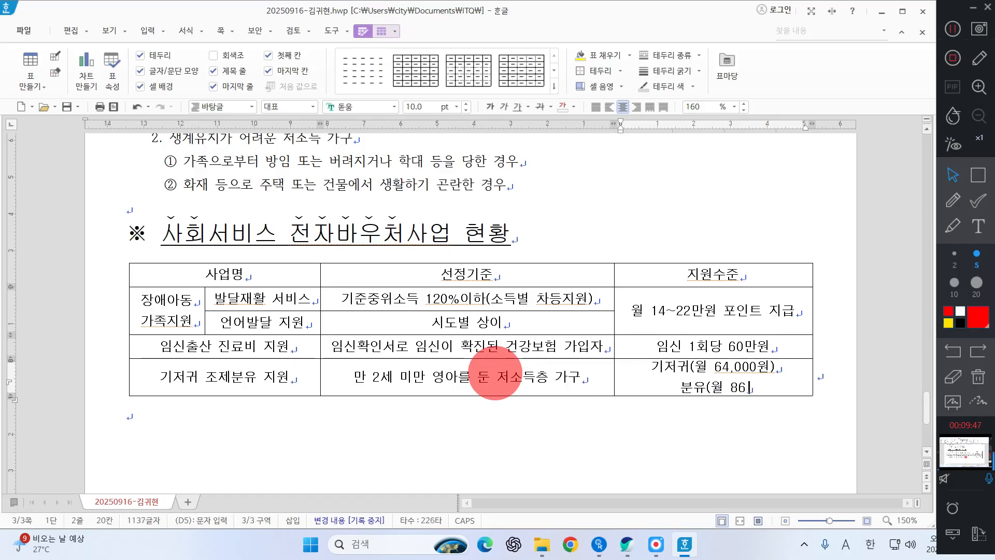
{"action": "type", "text": ",000유"}
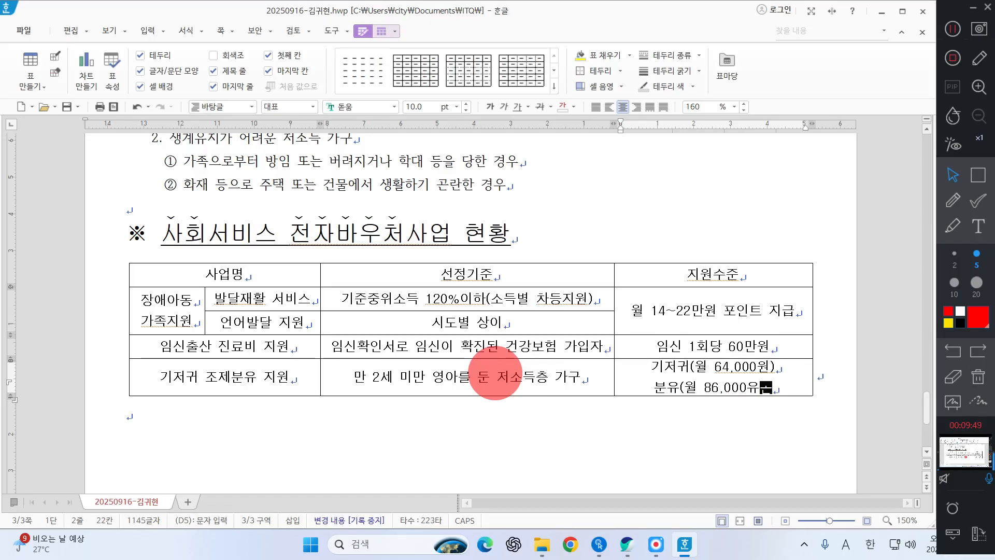
{"action": "key", "text": "BackSpace"}
{"action": "key", "text": "BackSpace"}
{"action": "type", "text": "원)"}
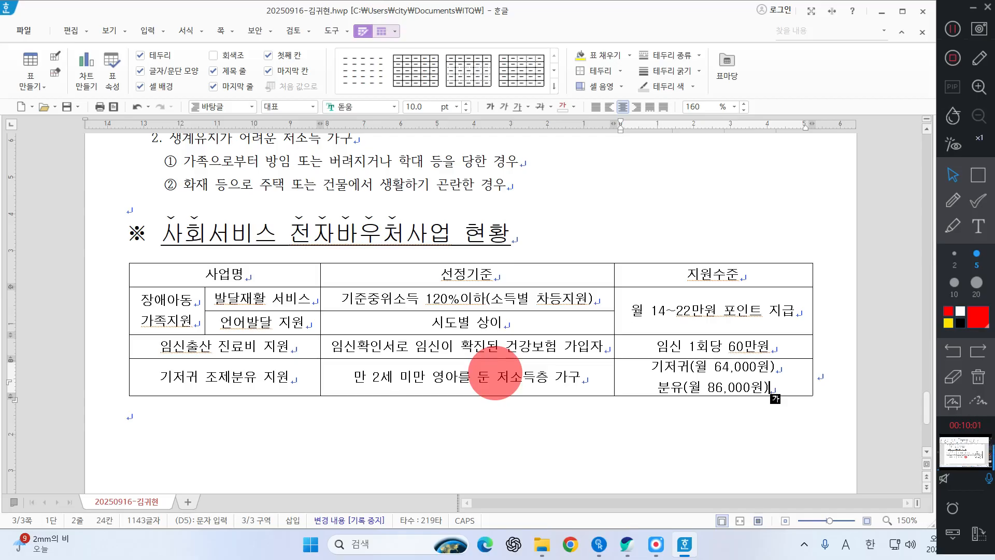
{"action": "key", "text": "alt+s"}
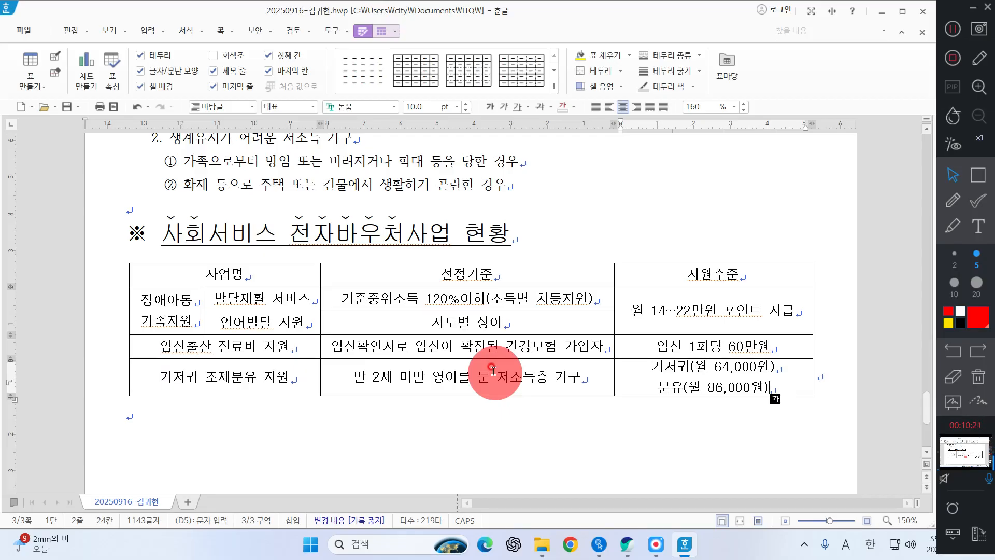
{"action": "left_click", "coordinate": [951, 32]}
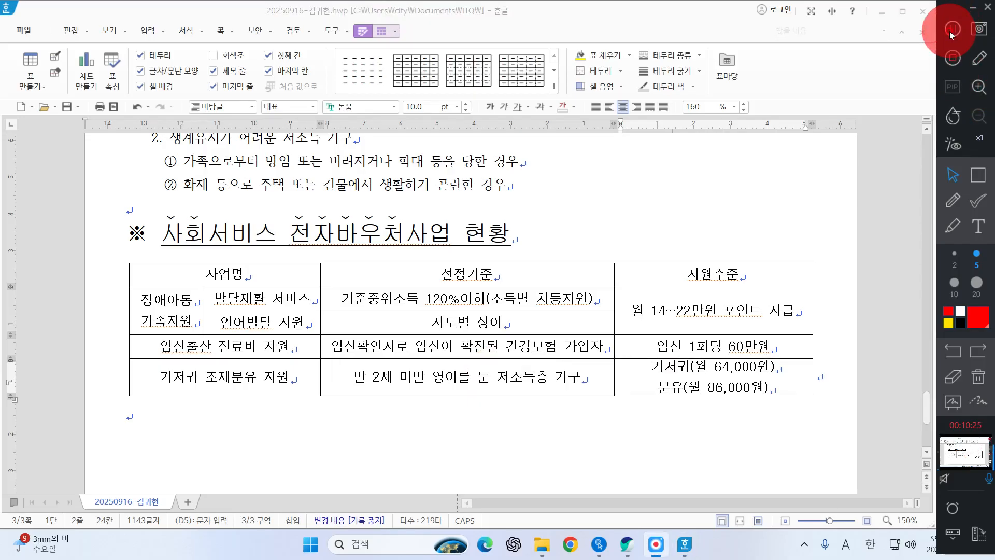
Step: Select all cells of the table and open the cell border and background settings that apply to each cell
{"action": "left_click_drag", "start_coordinate": [267, 275], "coordinate": [823, 431]}
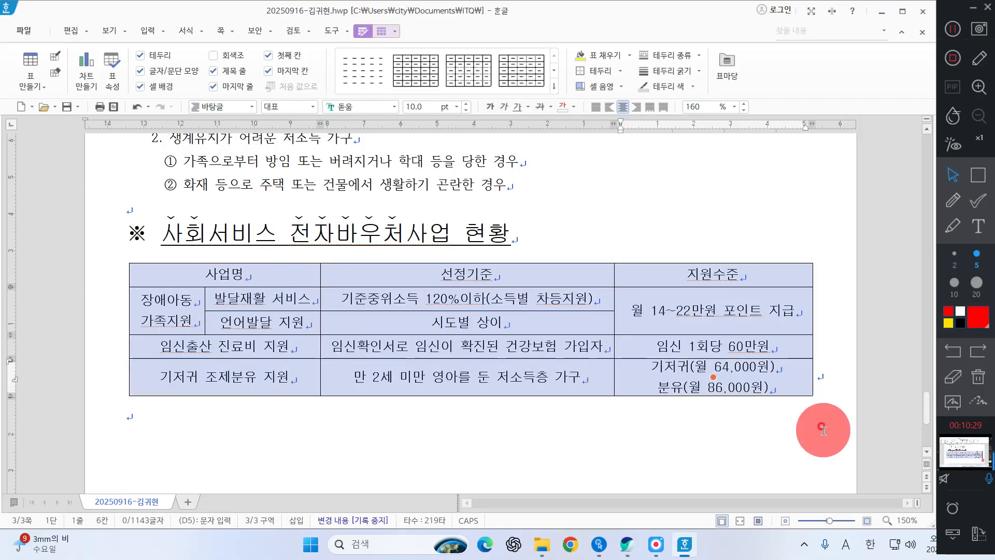
{"action": "right_click", "coordinate": [639, 218]}
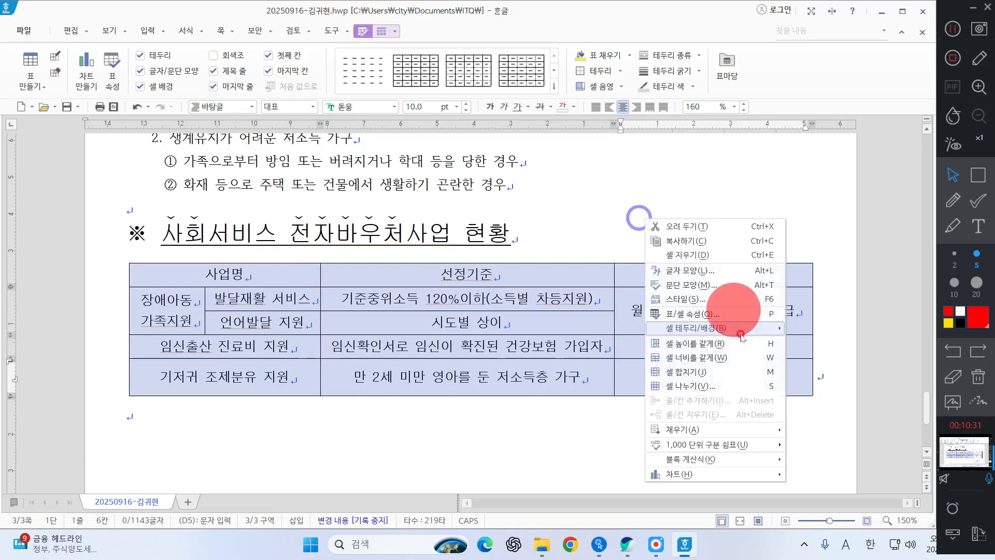
{"action": "mouse_move", "coordinate": [707, 328]}
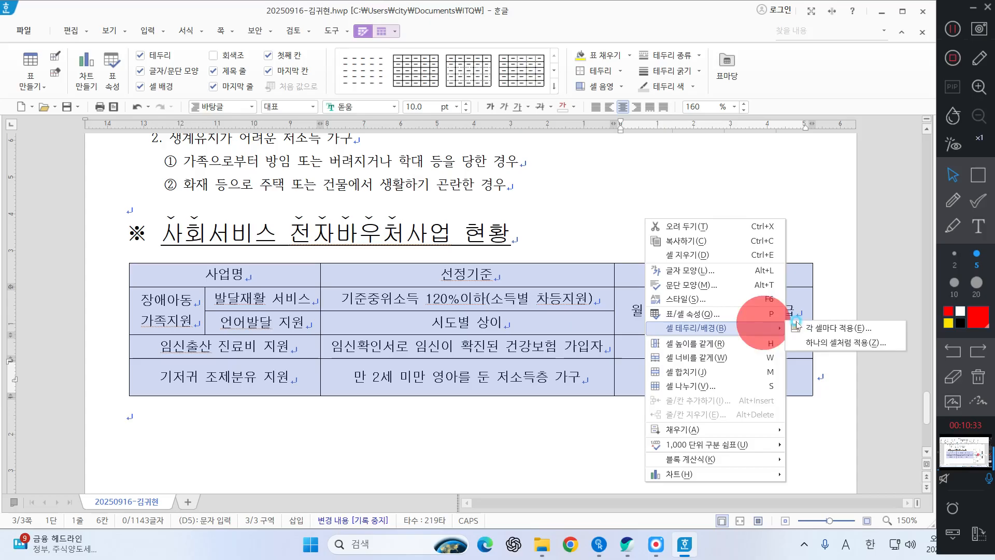
{"action": "left_click", "coordinate": [824, 330]}
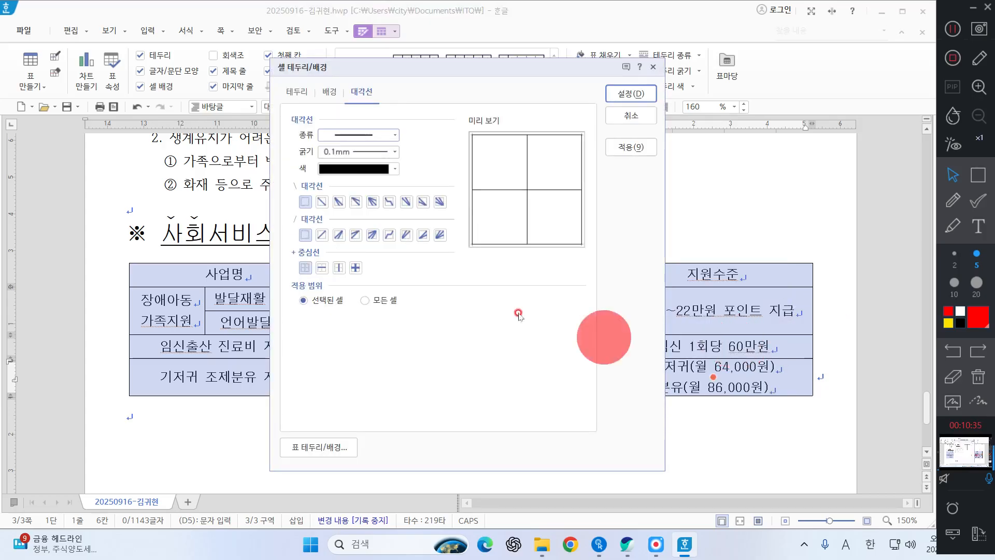
{"action": "left_click", "coordinate": [978, 175]}
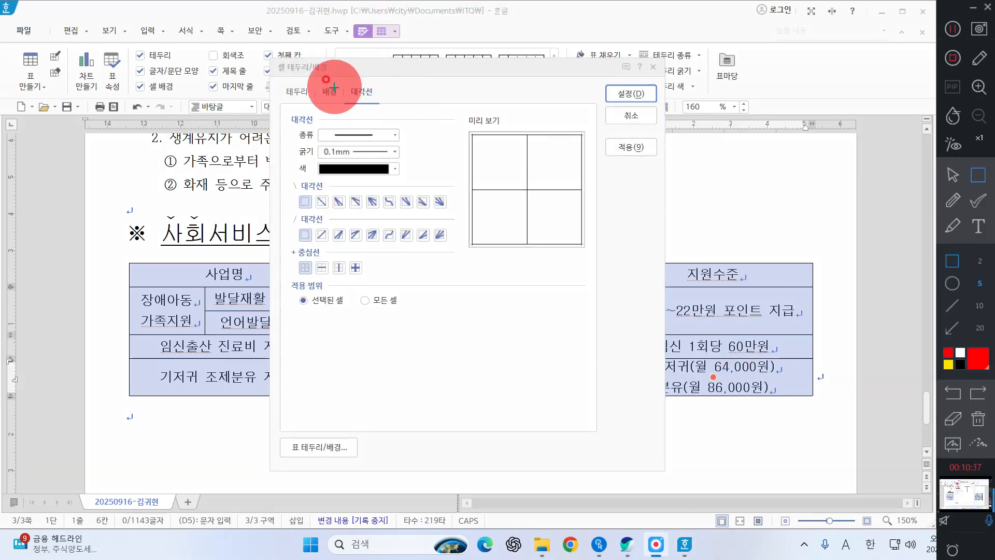
{"action": "left_click_drag", "start_coordinate": [335, 79], "coordinate": [384, 105]}
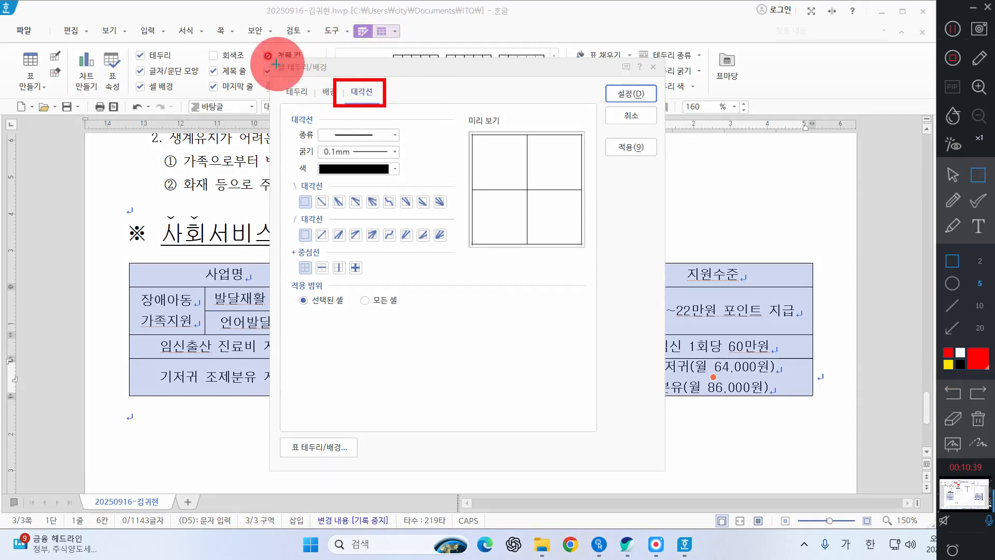
Step: Apply a double line to the top and bottom borders of the selected table cells
{"action": "left_click", "coordinate": [952, 175]}
{"action": "left_click", "coordinate": [297, 91]}
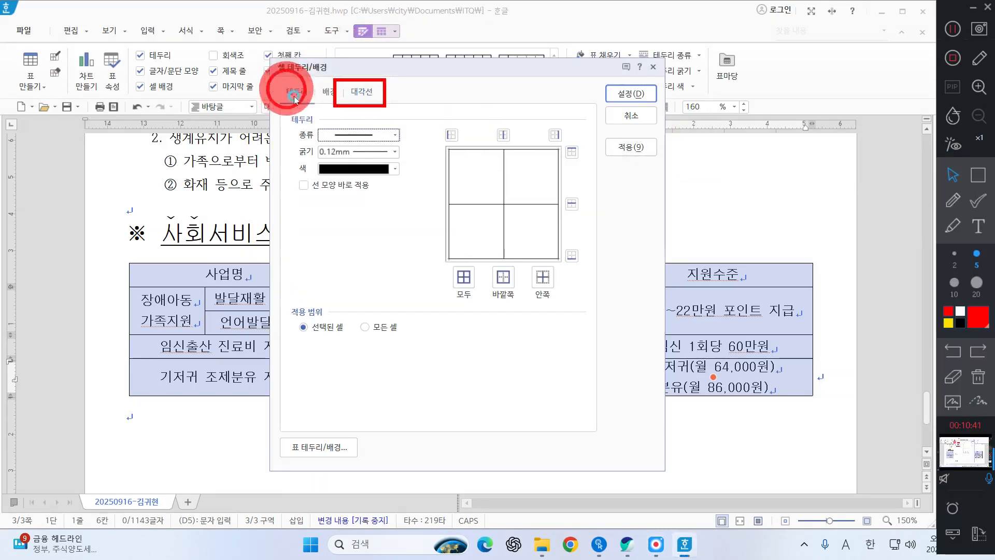
{"action": "left_click", "coordinate": [978, 377]}
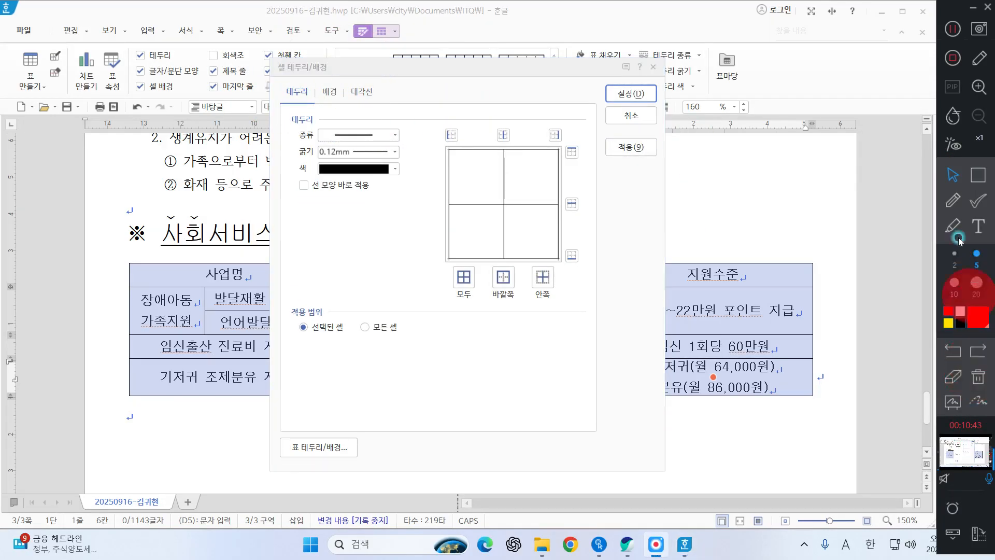
{"action": "left_click", "coordinate": [611, 134]}
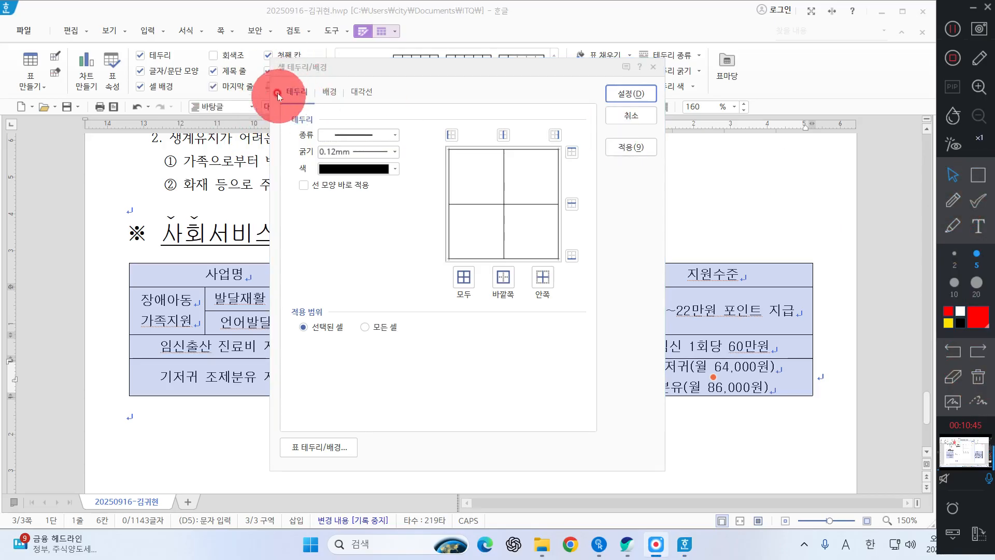
{"action": "left_click", "coordinate": [337, 132]}
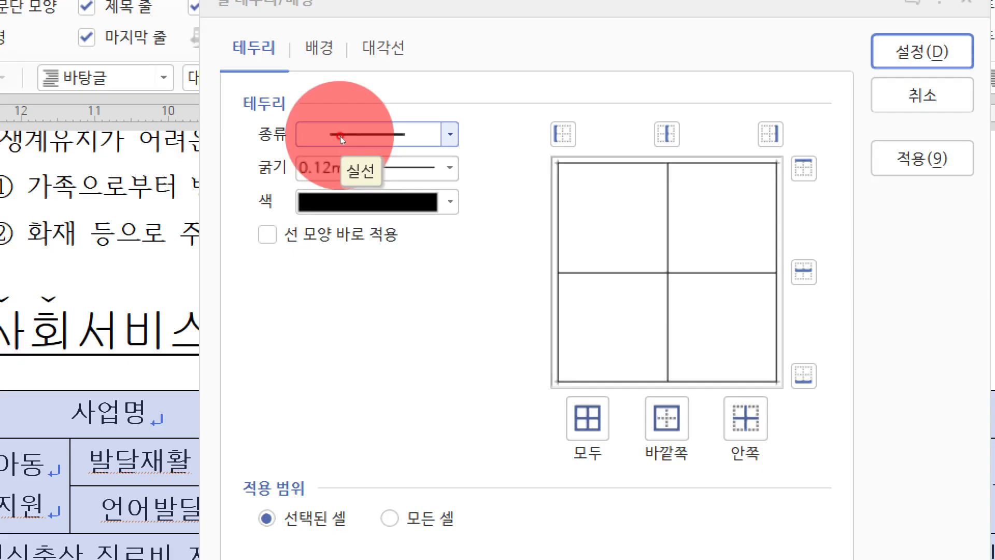
{"action": "left_click", "coordinate": [340, 135]}
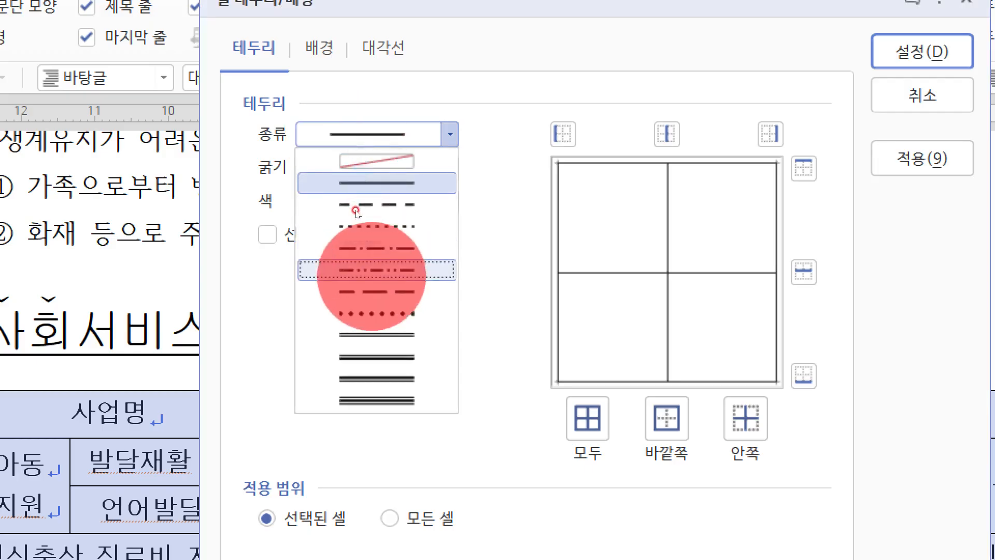
{"action": "left_click", "coordinate": [363, 335]}
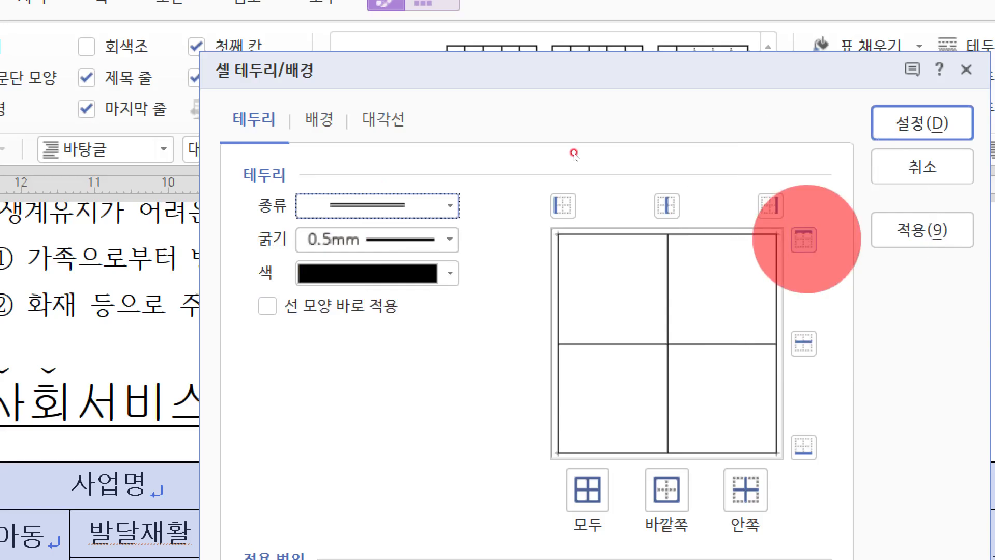
{"action": "left_click", "coordinate": [804, 240]}
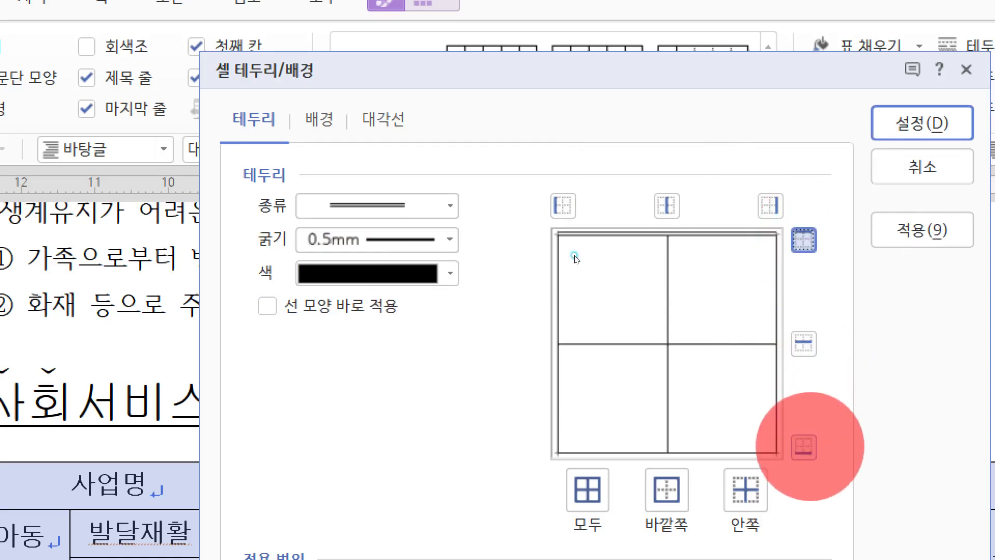
{"action": "left_click", "coordinate": [804, 447]}
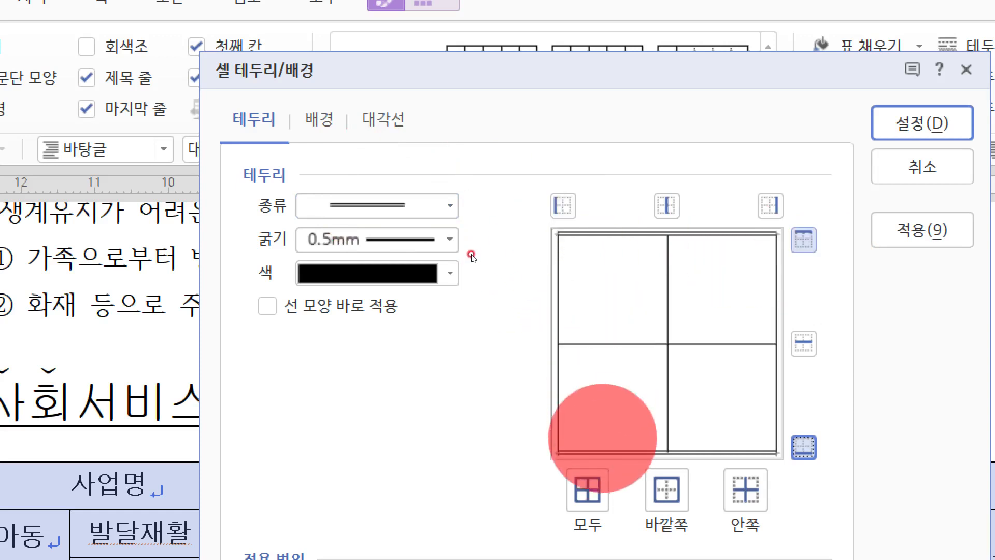
Step: Set the table's left and right outer borders to no line, apply the border settings and deselect the table
{"action": "left_click", "coordinate": [334, 205]}
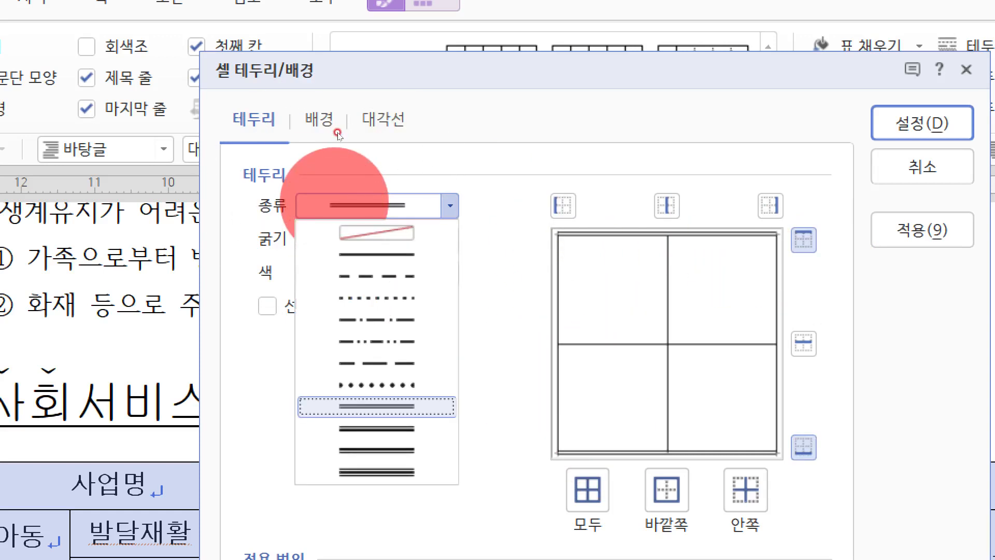
{"action": "left_click", "coordinate": [355, 233]}
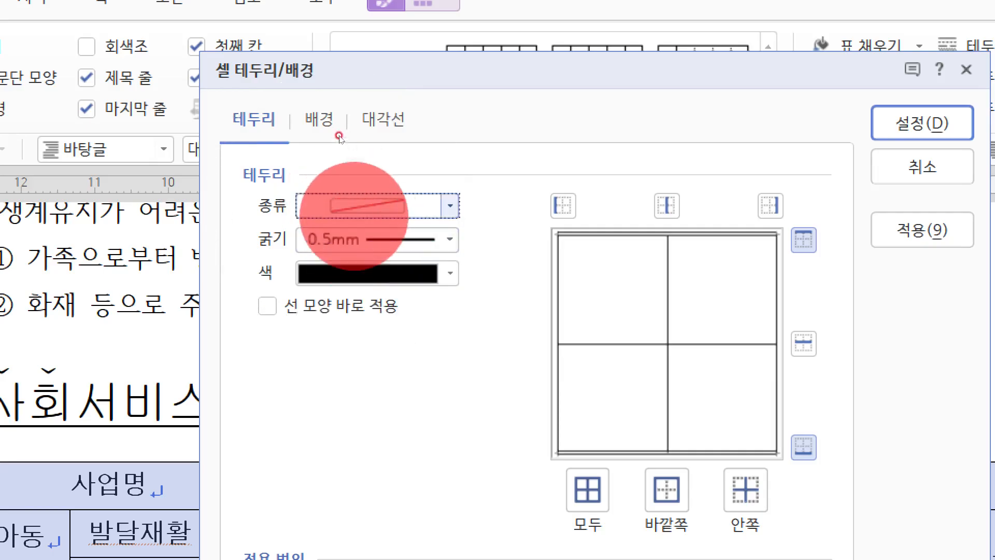
{"action": "left_click", "coordinate": [563, 206]}
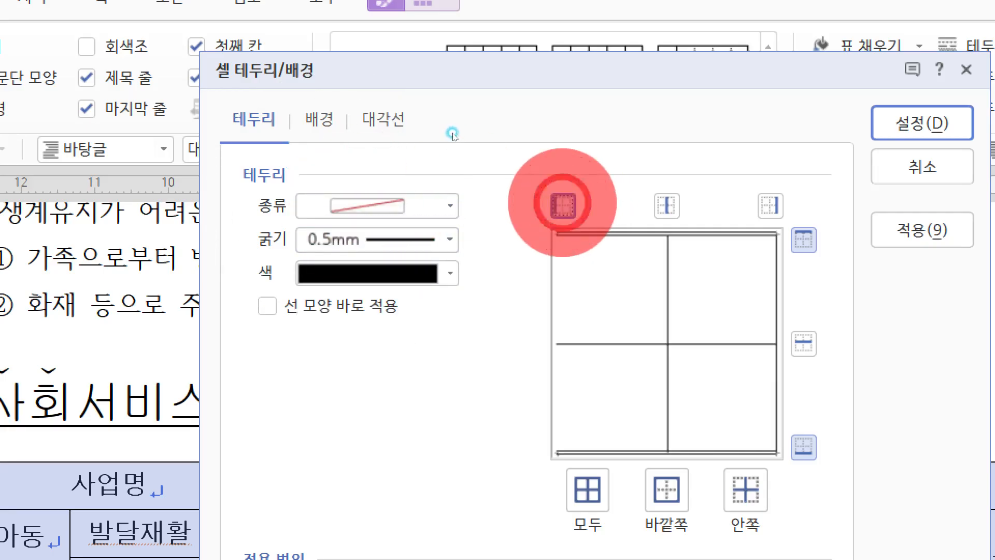
{"action": "left_click", "coordinate": [770, 205]}
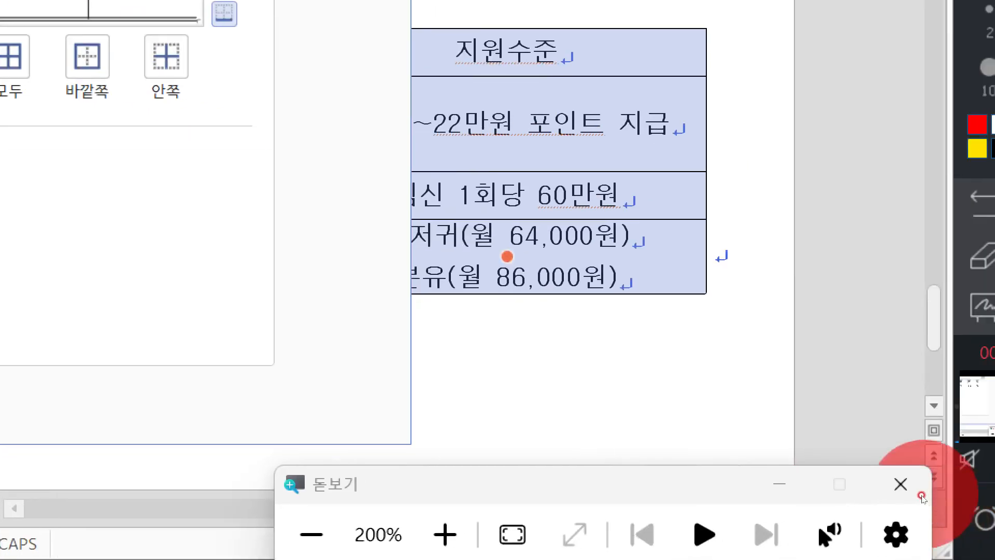
{"action": "left_click", "coordinate": [900, 483]}
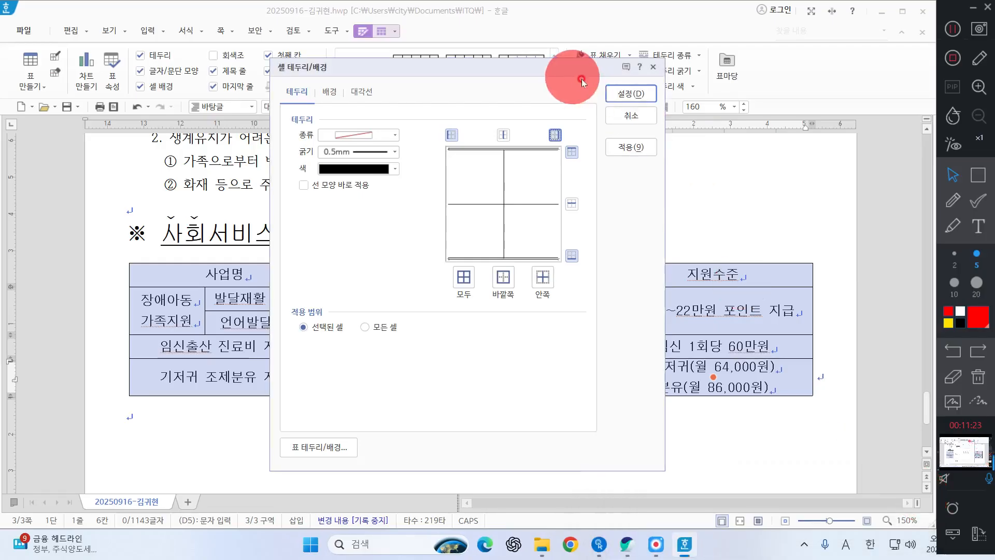
{"action": "left_click", "coordinate": [626, 93]}
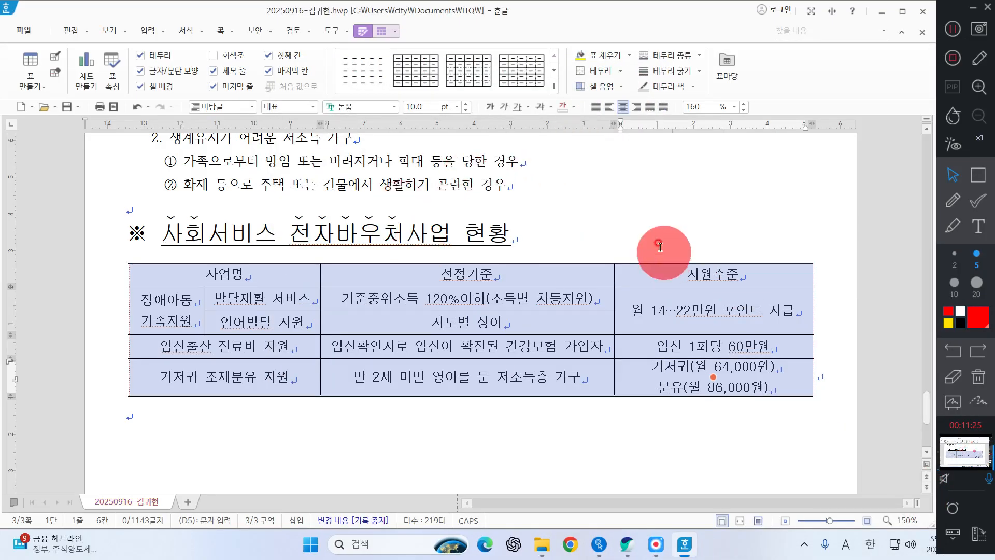
{"action": "left_click", "coordinate": [322, 439]}
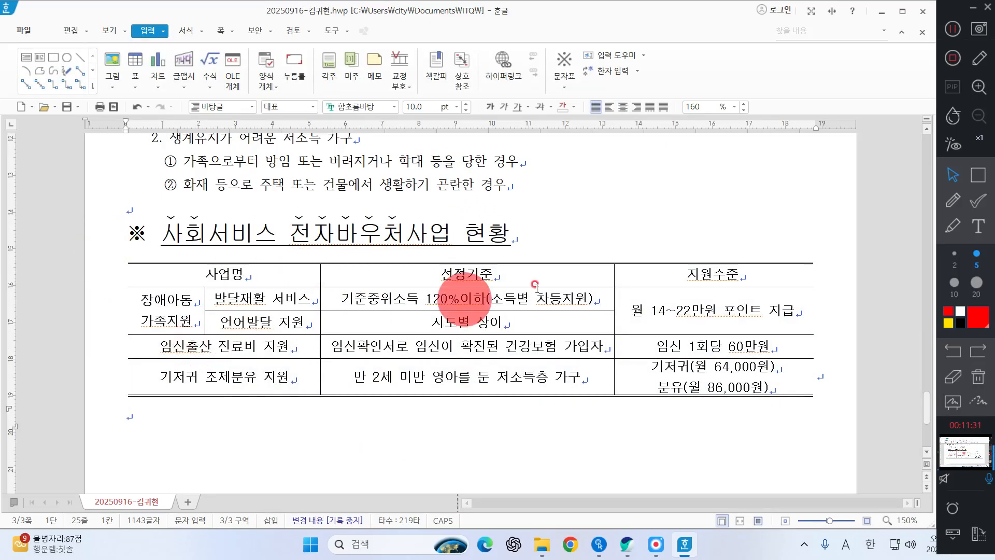
Step: Select the table's header row and set a double line on its bottom border in the per-cell border and background settings
{"action": "left_click", "coordinate": [491, 275]}
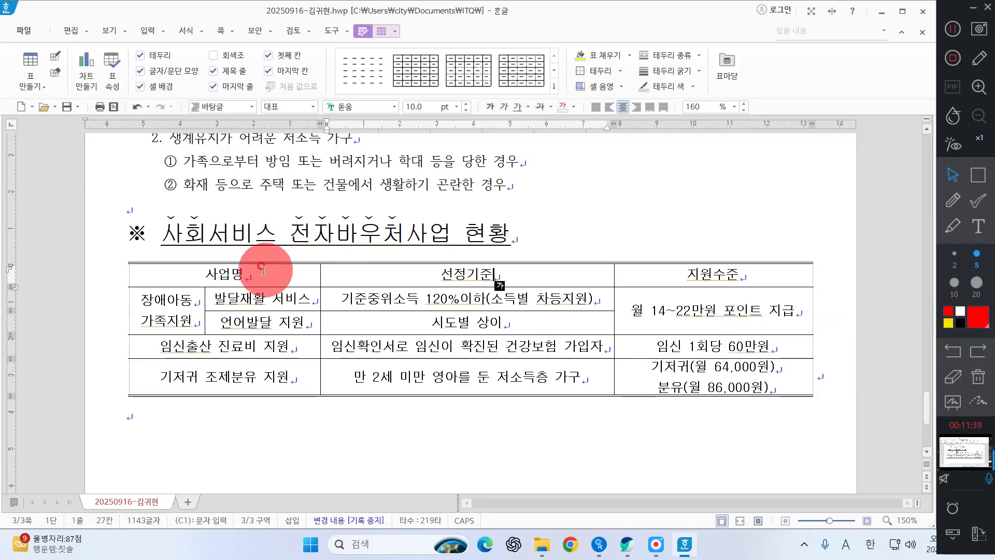
{"action": "left_click_drag", "start_coordinate": [232, 275], "coordinate": [663, 280]}
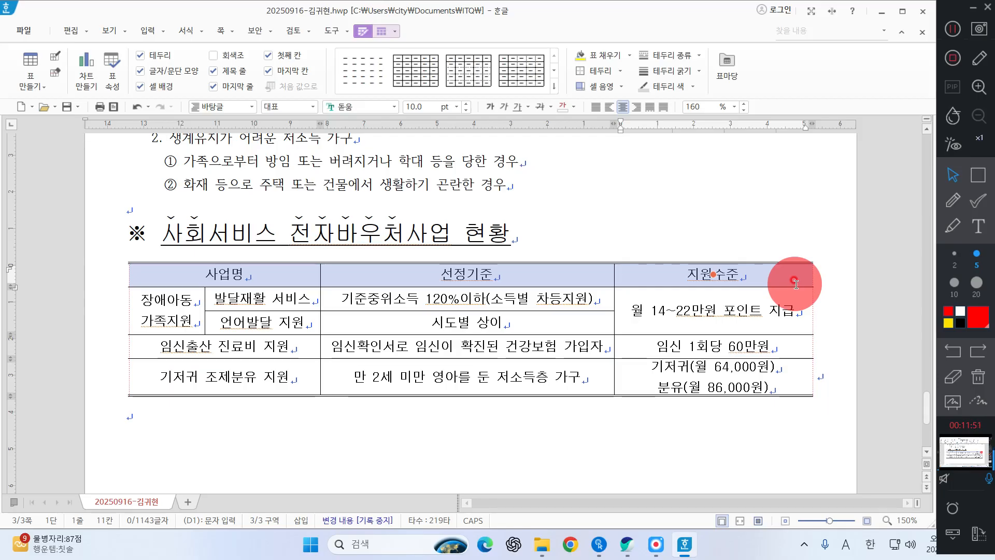
{"action": "right_click", "coordinate": [695, 220]}
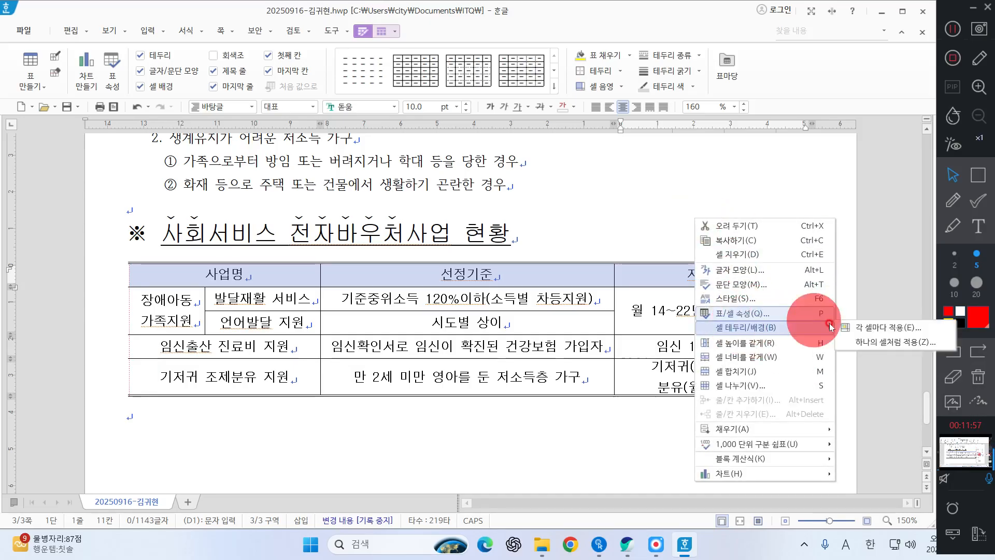
{"action": "left_click", "coordinate": [854, 327]}
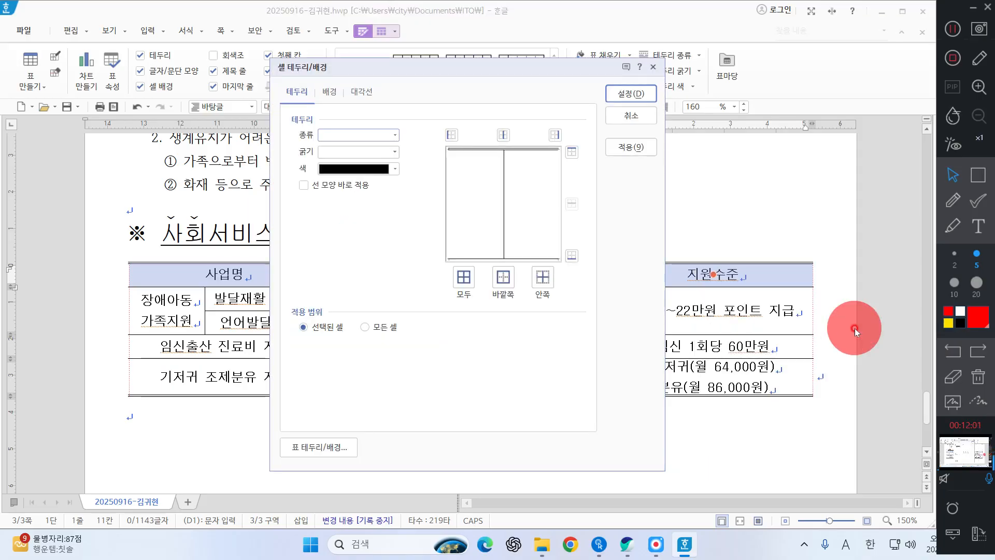
{"action": "left_click", "coordinate": [319, 133]}
{"action": "left_click", "coordinate": [361, 235]}
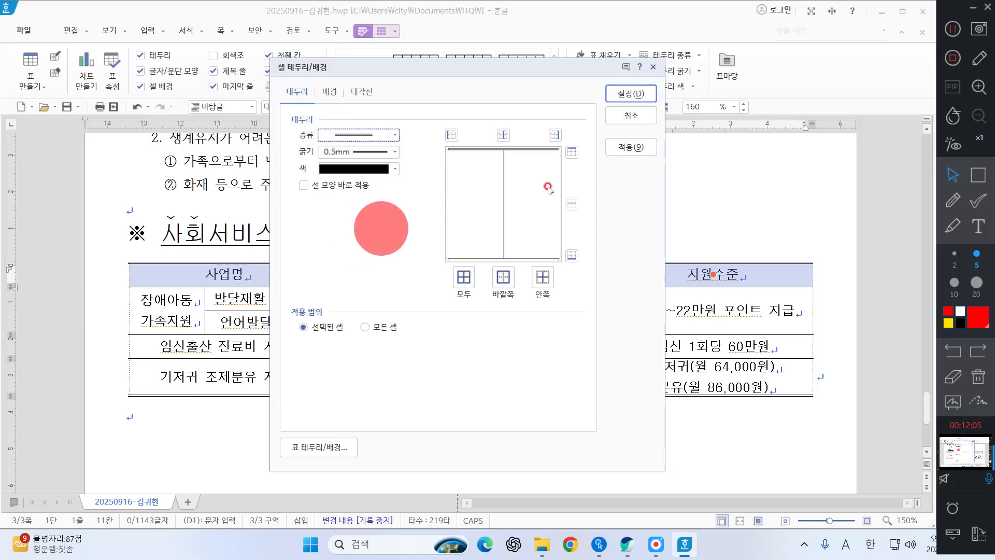
{"action": "left_click", "coordinate": [572, 255]}
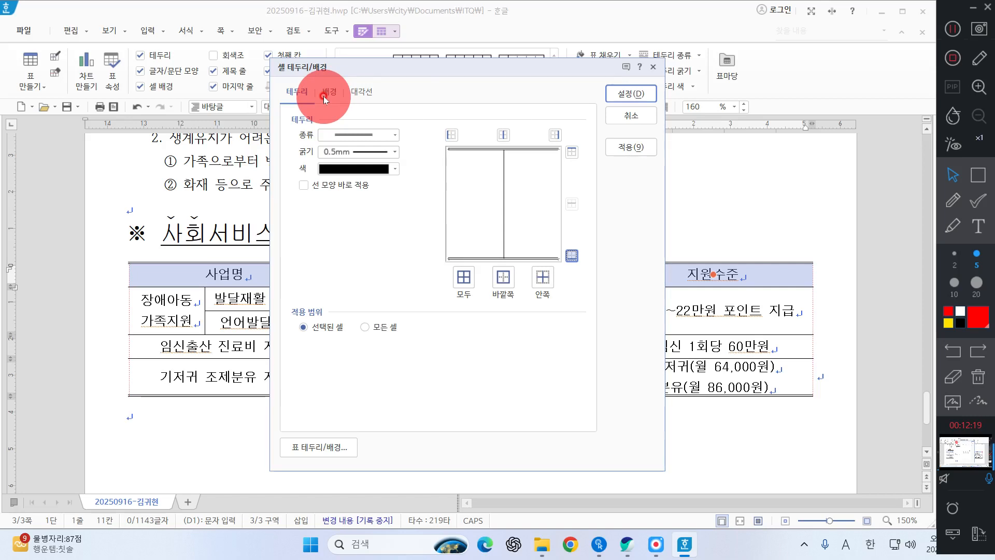
Step: Switch to the PDF question sheet and examine the background specification for the table's header cells
{"action": "left_click", "coordinate": [627, 543]}
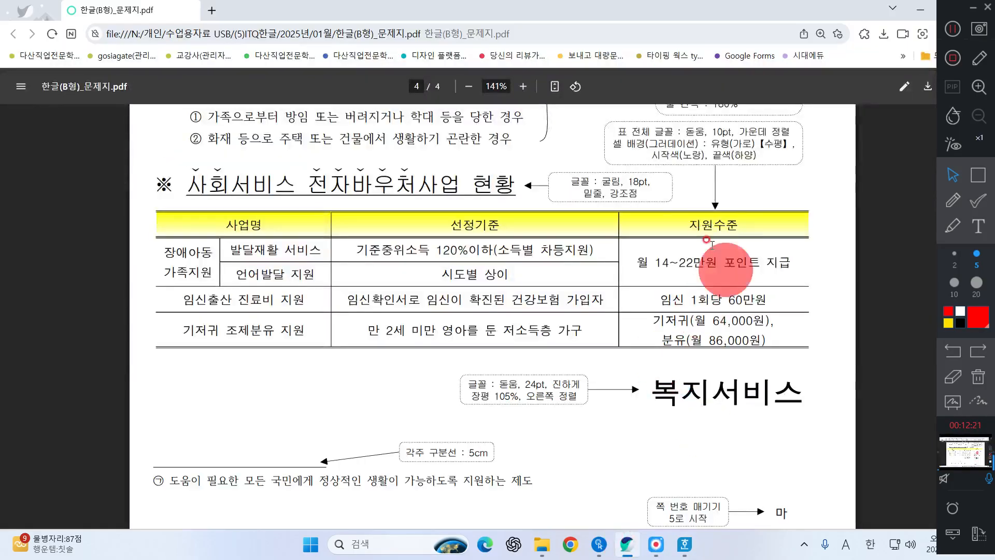
{"action": "left_click_drag", "start_coordinate": [626, 144], "coordinate": [748, 167]}
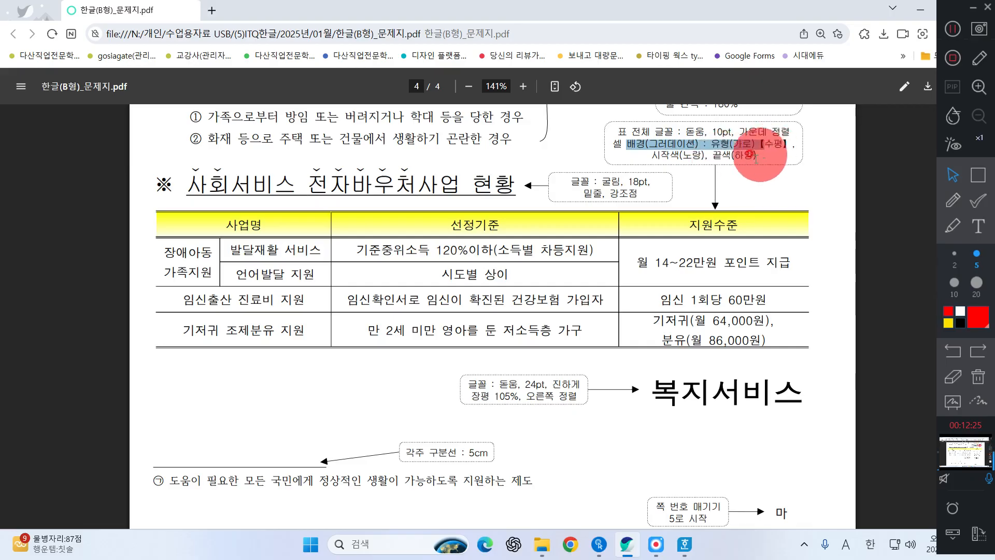
{"action": "left_click", "coordinate": [953, 200]}
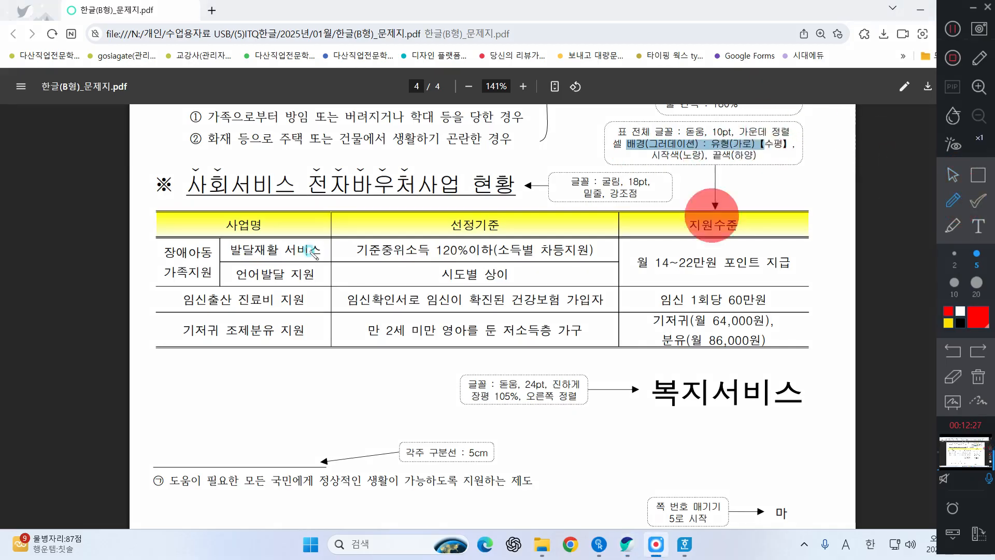
{"action": "mouse_move", "coordinate": [209, 188]}
{"action": "left_mouse_down"}
{"action": "mouse_move", "coordinate": [200, 216]}
{"action": "mouse_move", "coordinate": [382, 203]}
{"action": "mouse_move", "coordinate": [474, 229]}
{"action": "mouse_move", "coordinate": [558, 216]}
{"action": "mouse_move", "coordinate": [646, 231]}
{"action": "mouse_move", "coordinate": [733, 228]}
{"action": "mouse_move", "coordinate": [788, 208]}
{"action": "left_mouse_up"}
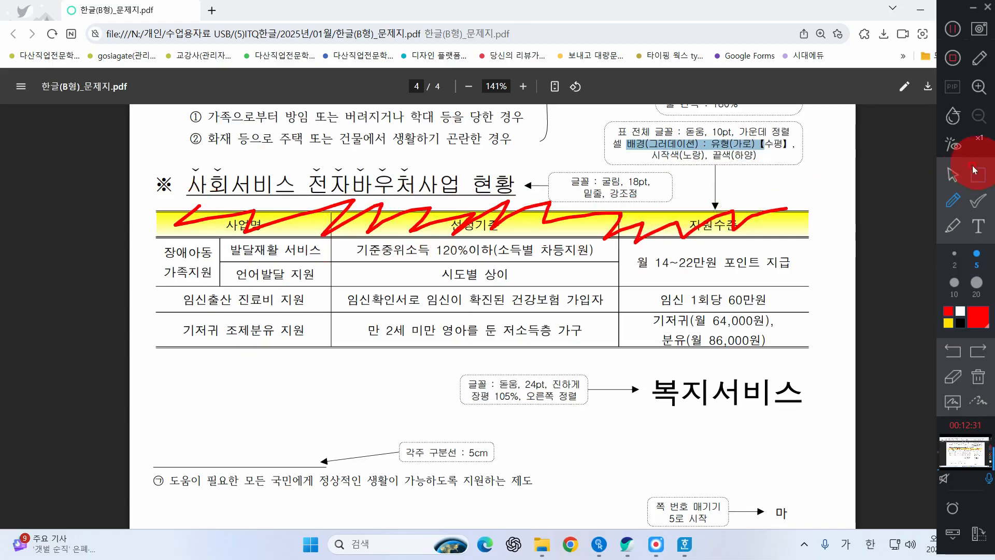
{"action": "left_click", "coordinate": [958, 174]}
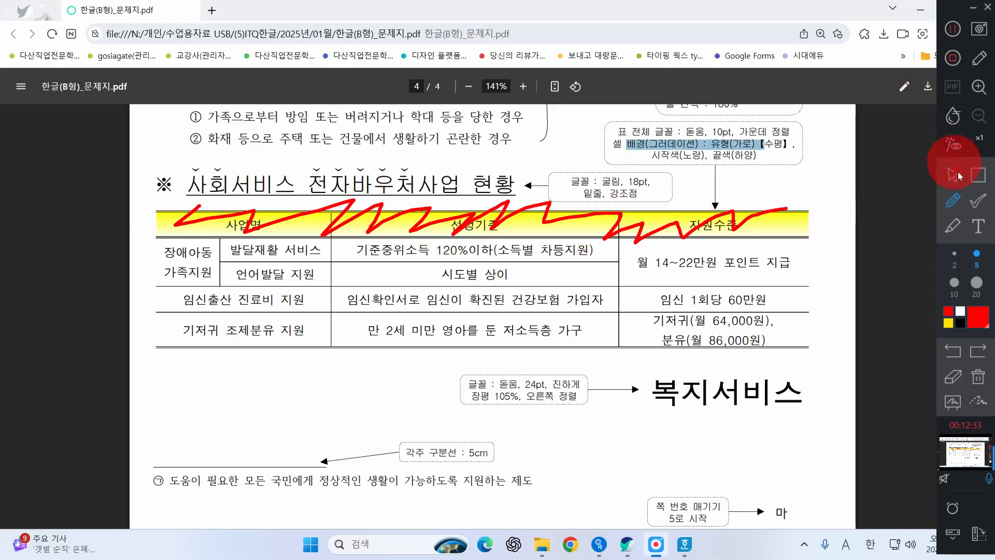
{"action": "left_click", "coordinate": [920, 9]}
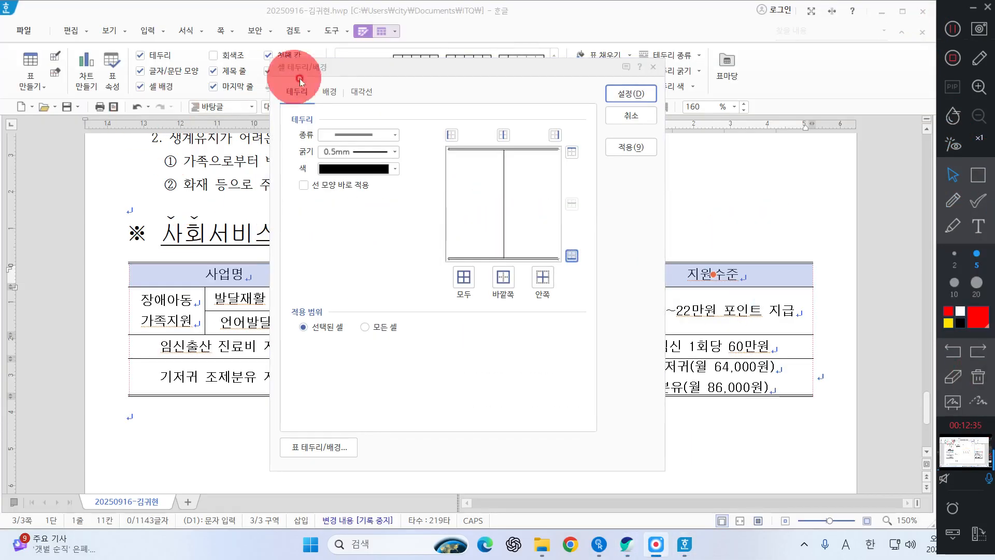
Step: Set a gradient background for the selected header cells with a yellow start color and a white end color
{"action": "left_click", "coordinate": [330, 91]}
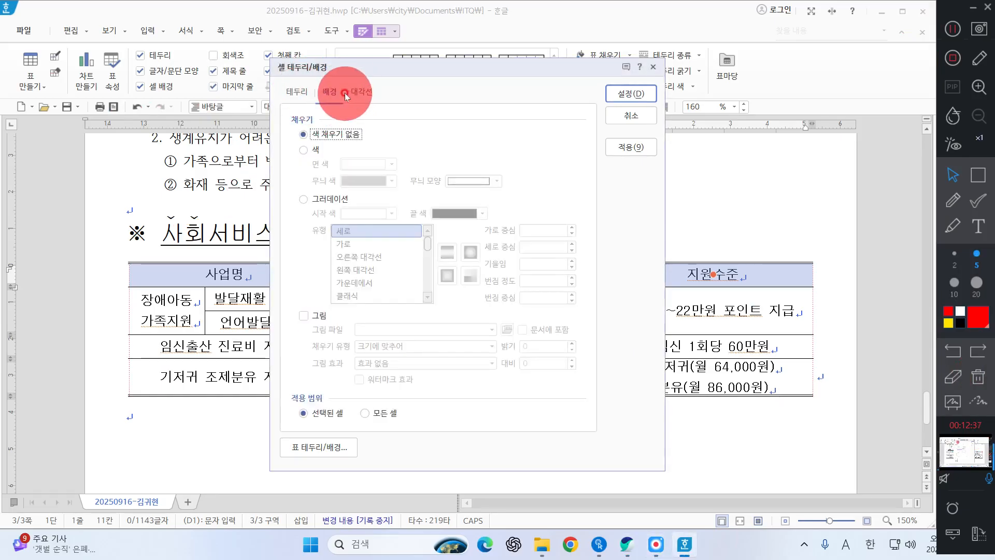
{"action": "left_click", "coordinate": [328, 198]}
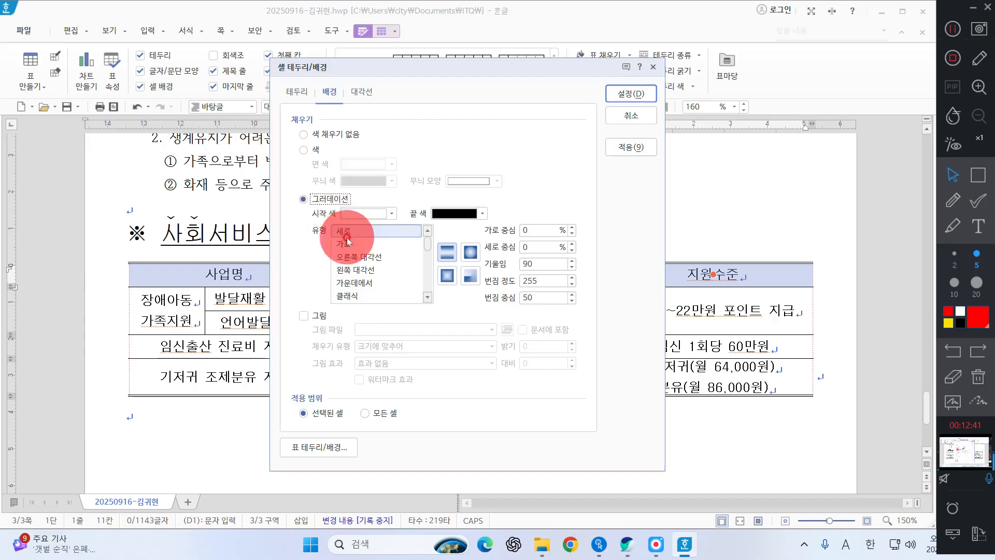
{"action": "left_click", "coordinate": [378, 217]}
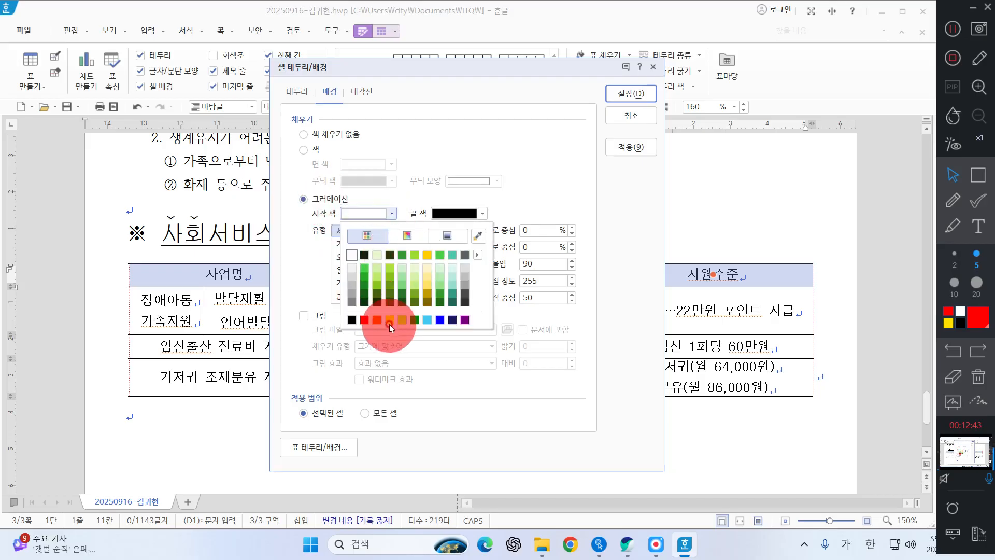
{"action": "left_click", "coordinate": [352, 255]}
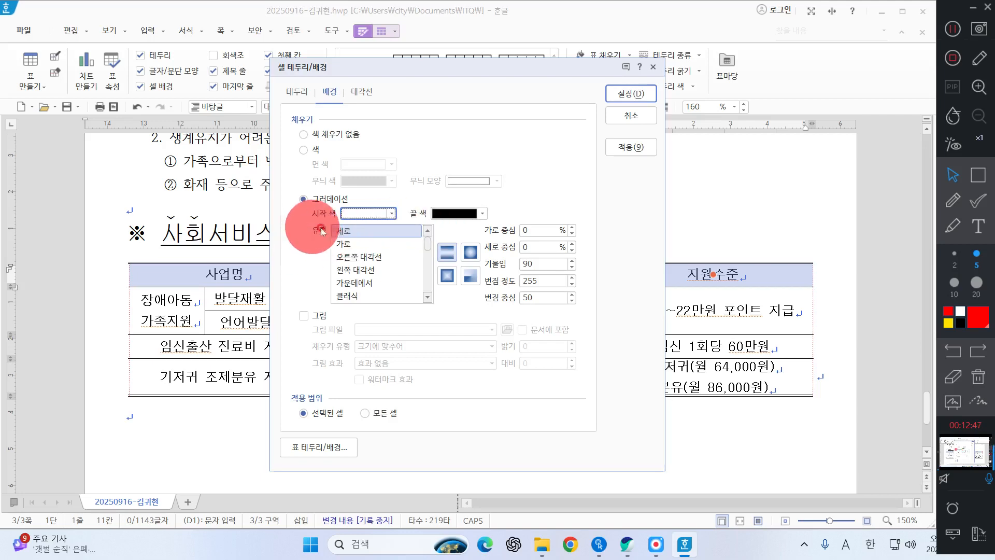
{"action": "left_click", "coordinate": [390, 213]}
{"action": "left_click", "coordinate": [390, 320]}
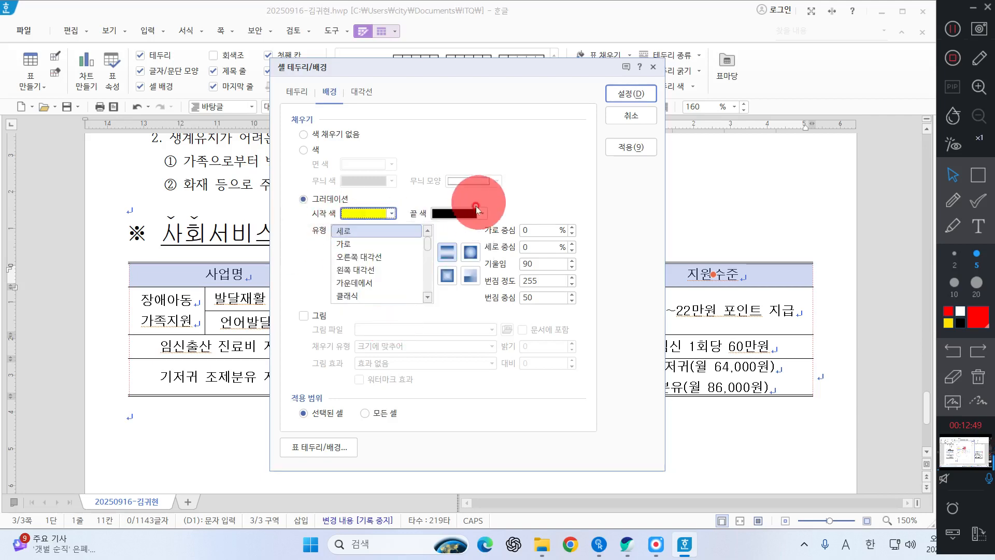
{"action": "left_click", "coordinate": [472, 213]}
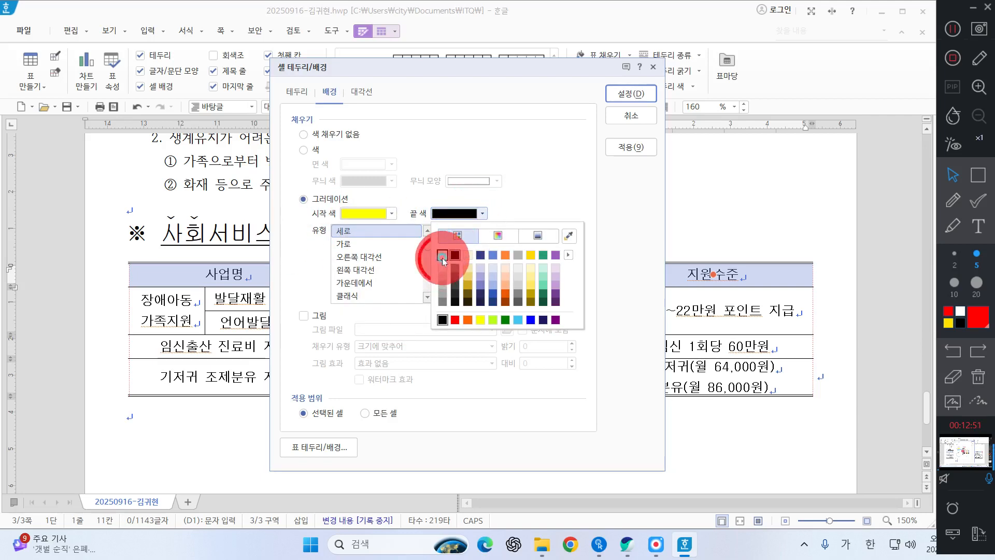
{"action": "left_click", "coordinate": [442, 255]}
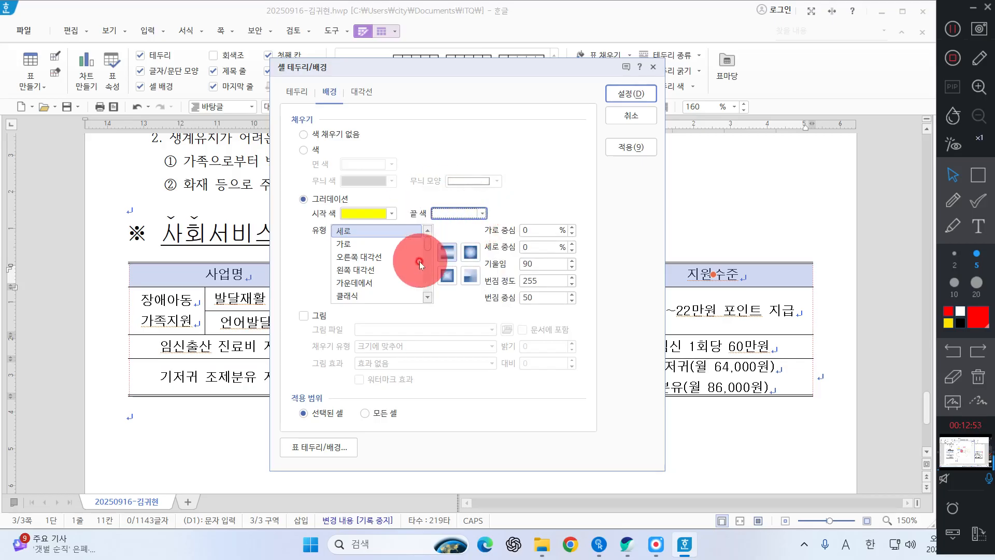
Step: Check the gradient type on the PDF question sheet, set the header gradient's type to 가로 in Hangul and apply it
{"action": "left_click", "coordinate": [627, 544]}
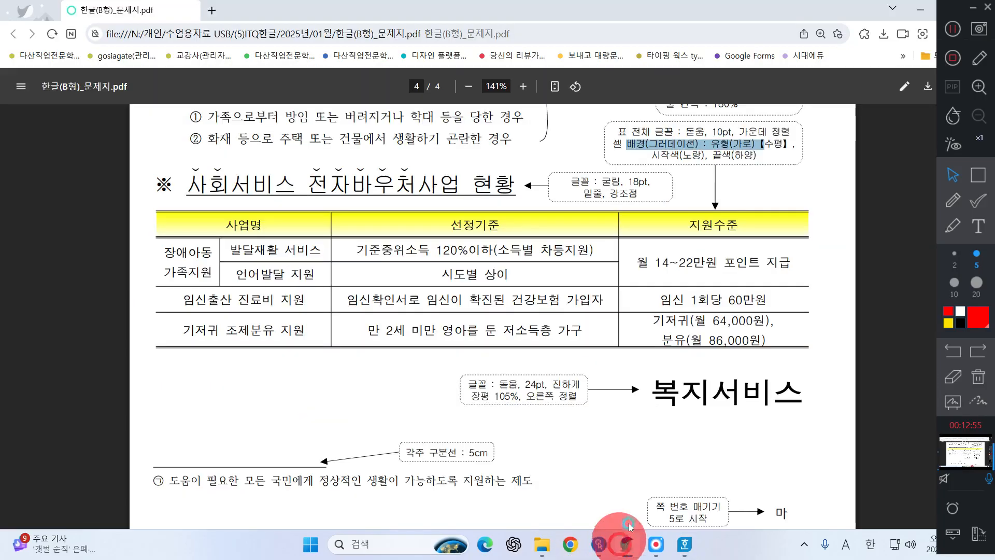
{"action": "left_click", "coordinate": [766, 142]}
{"action": "left_click_drag", "start_coordinate": [771, 136], "coordinate": [783, 151]}
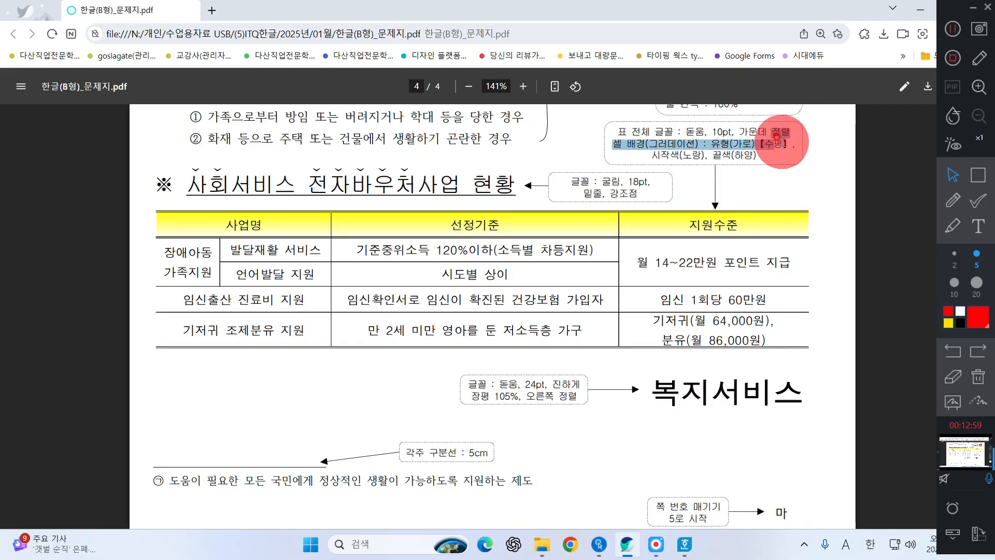
{"action": "left_click", "coordinate": [784, 143]}
{"action": "left_click_drag", "start_coordinate": [724, 134], "coordinate": [744, 145]}
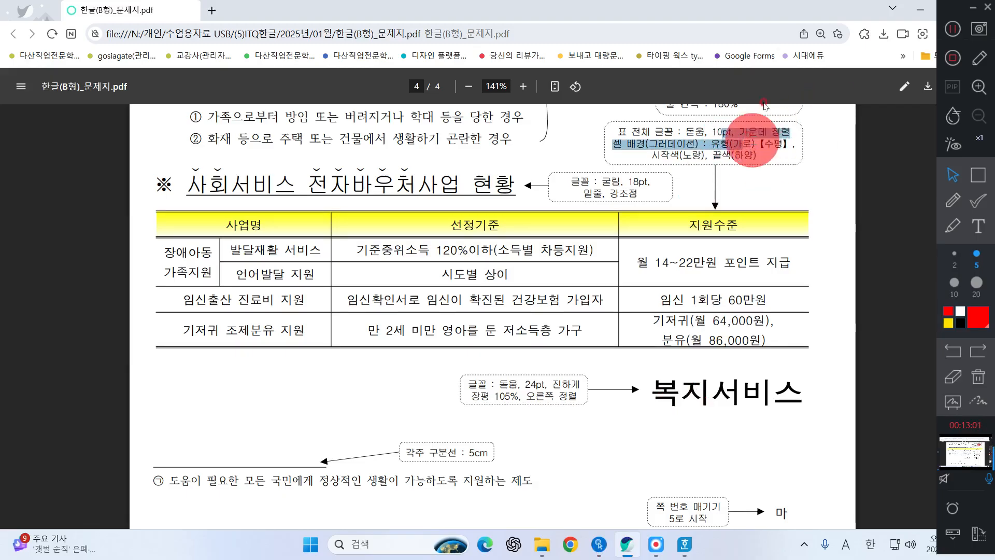
{"action": "left_click", "coordinate": [921, 9]}
{"action": "left_click", "coordinate": [340, 245]}
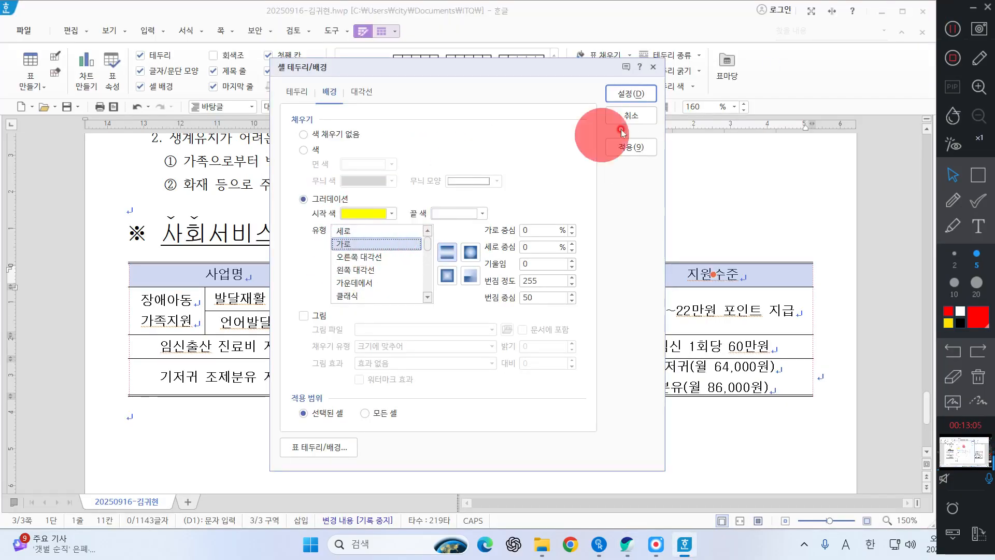
{"action": "left_click", "coordinate": [630, 94]}
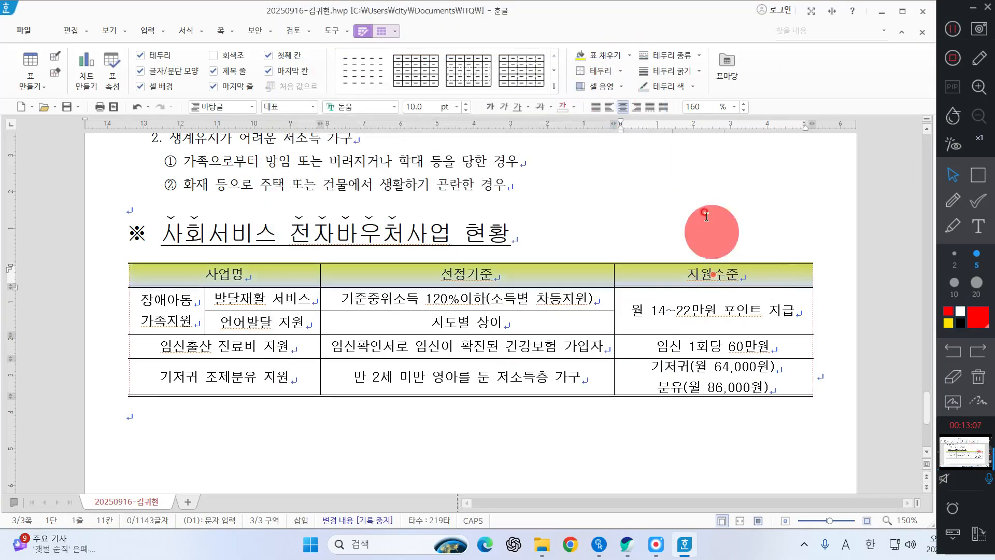
{"action": "left_click", "coordinate": [683, 218]}
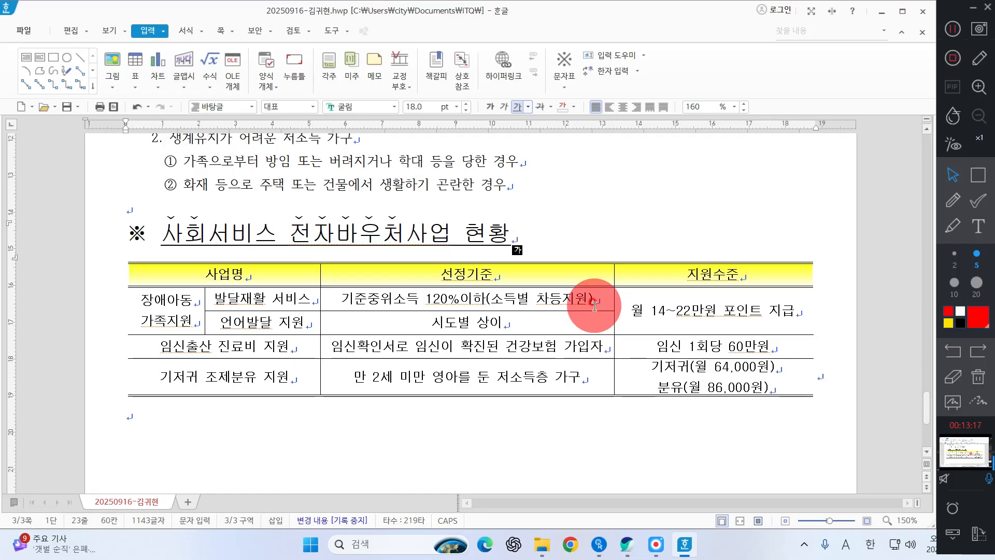
Step: Add the line 복지서비스 below the table, select it and open its character formatting settings
{"action": "scroll", "coordinate": [595, 306], "scroll_direction": "down", "scroll_amount": 3}
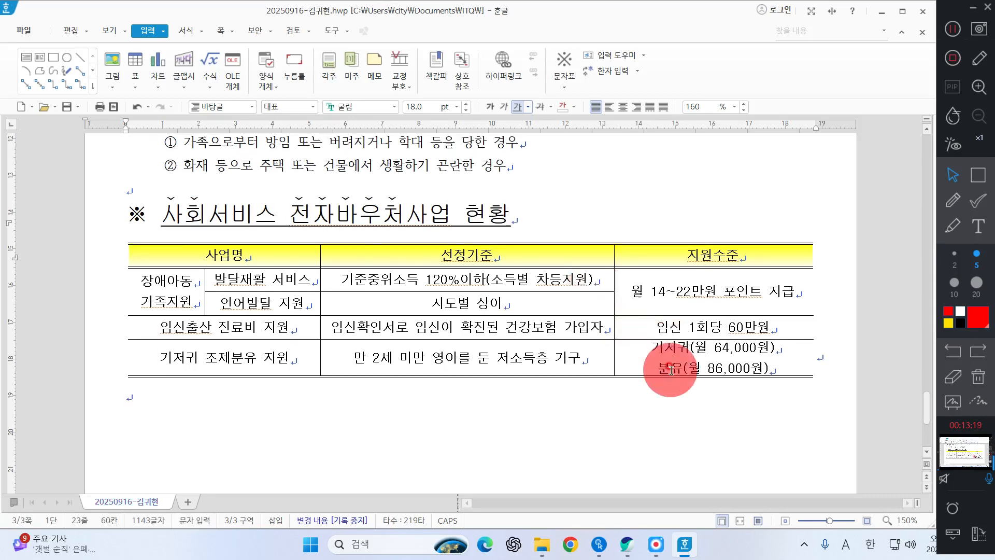
{"action": "left_click", "coordinate": [165, 310]}
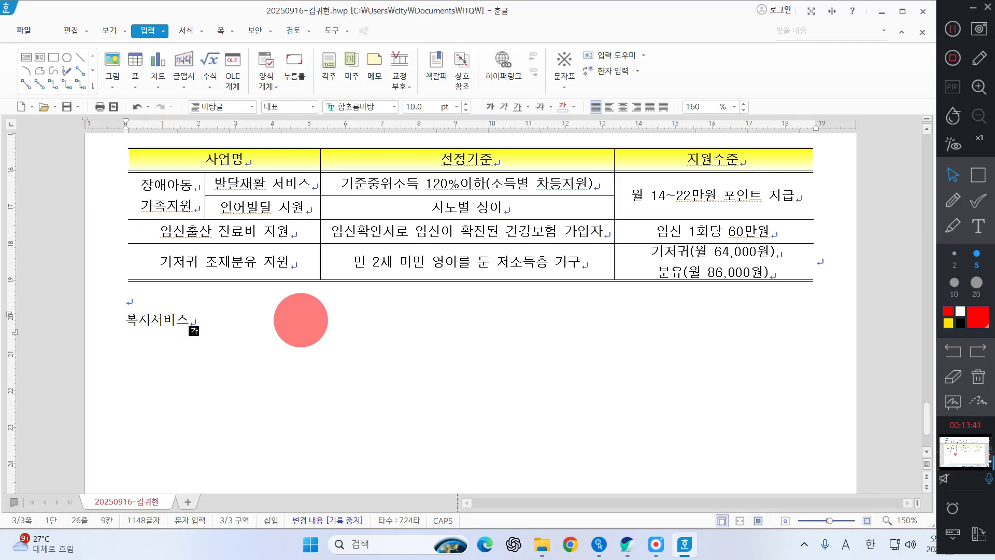
{"action": "left_click_drag", "start_coordinate": [62, 333], "coordinate": [203, 335]}
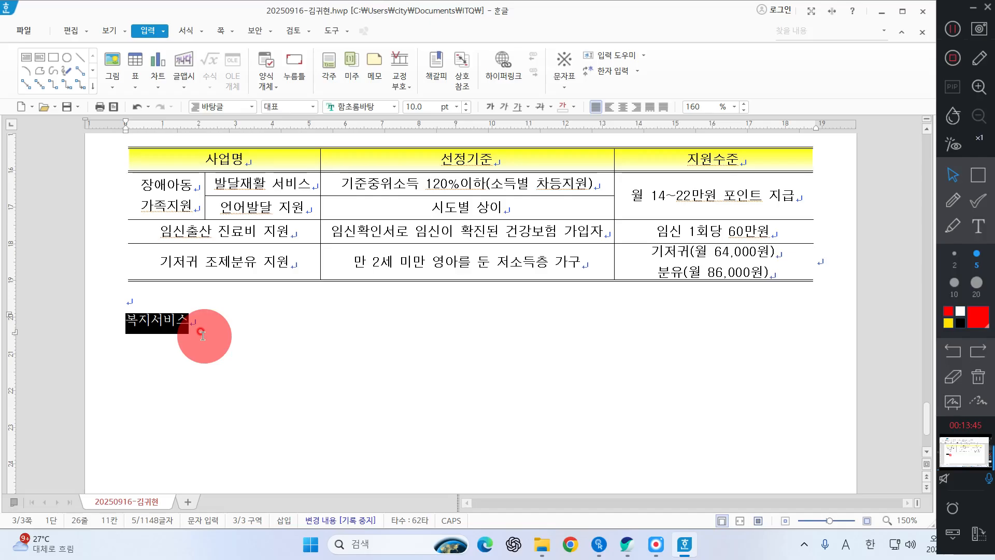
{"action": "right_click", "coordinate": [203, 335]}
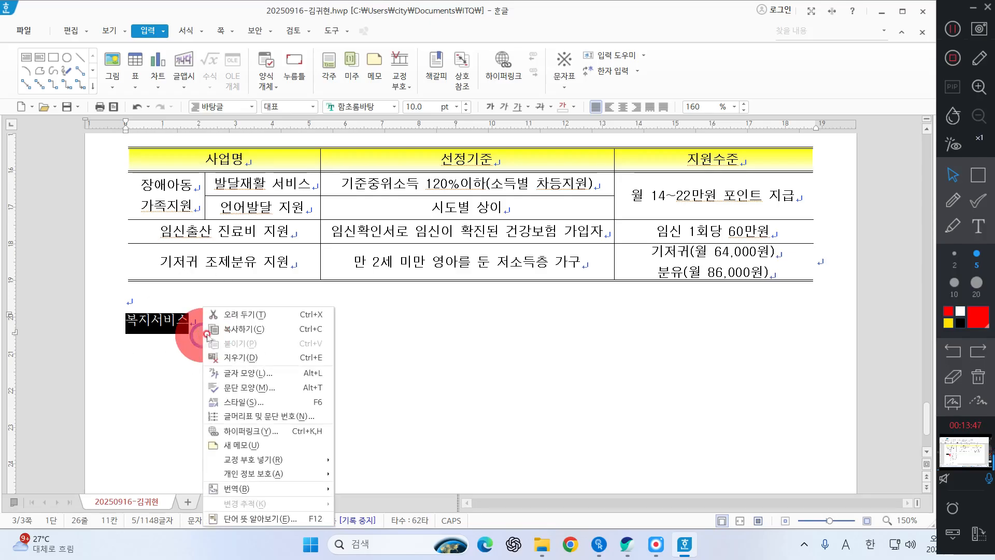
{"action": "left_click", "coordinate": [235, 374]}
{"action": "left_click", "coordinate": [979, 176]}
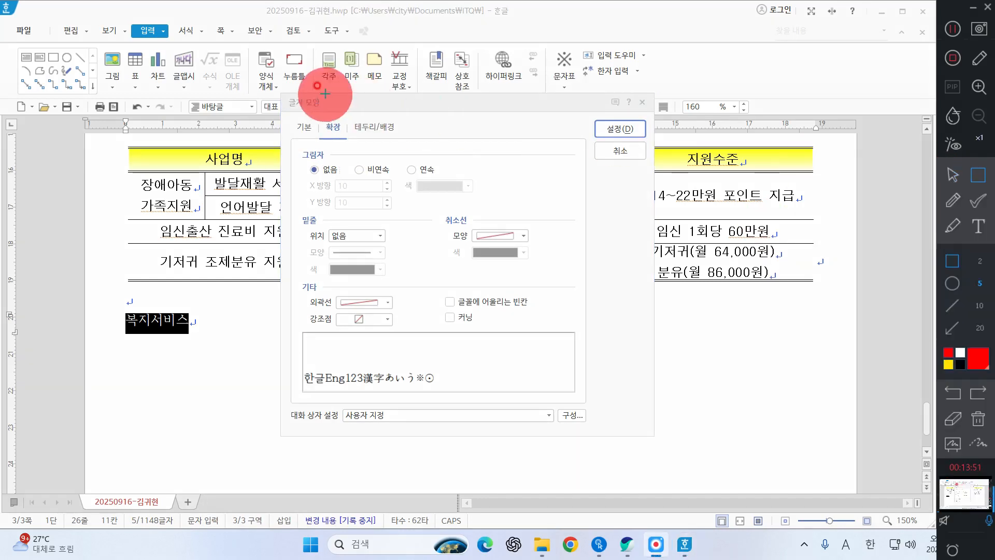
{"action": "left_click_drag", "start_coordinate": [313, 108], "coordinate": [354, 141]}
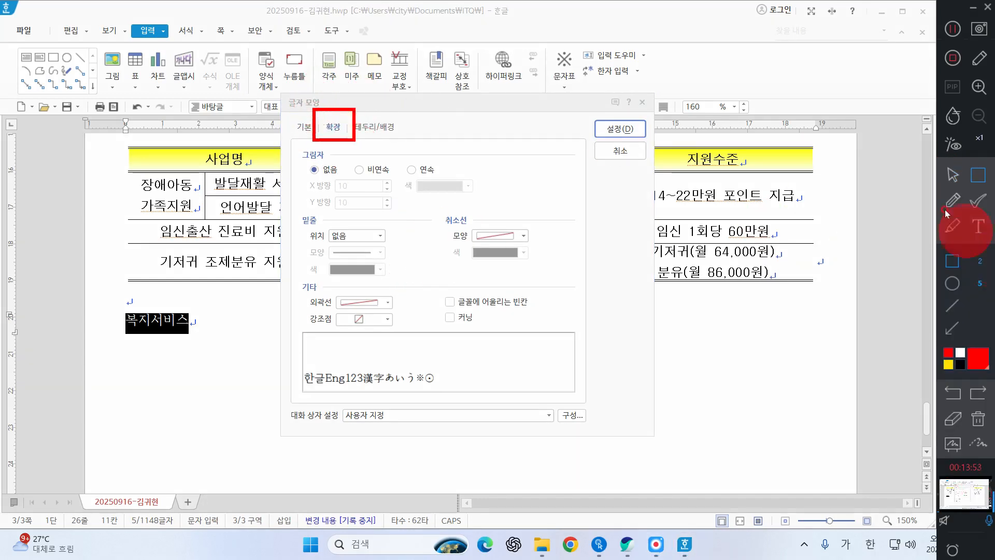
{"action": "left_click", "coordinate": [953, 175]}
Step: Check the font specification on the question sheet and set 복지서비스 to 24 pt in the 돋움 font
{"action": "left_click", "coordinate": [304, 133]}
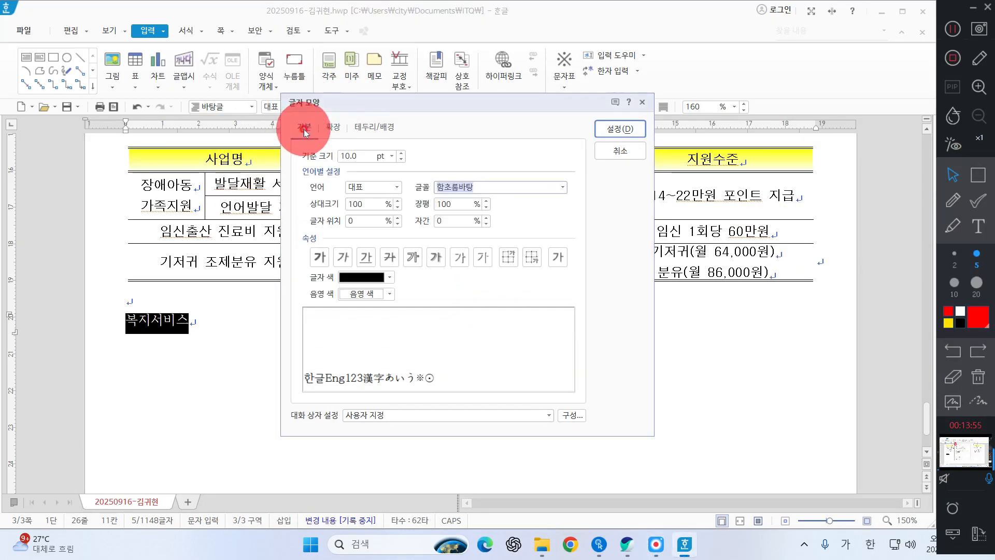
{"action": "left_click", "coordinate": [630, 543]}
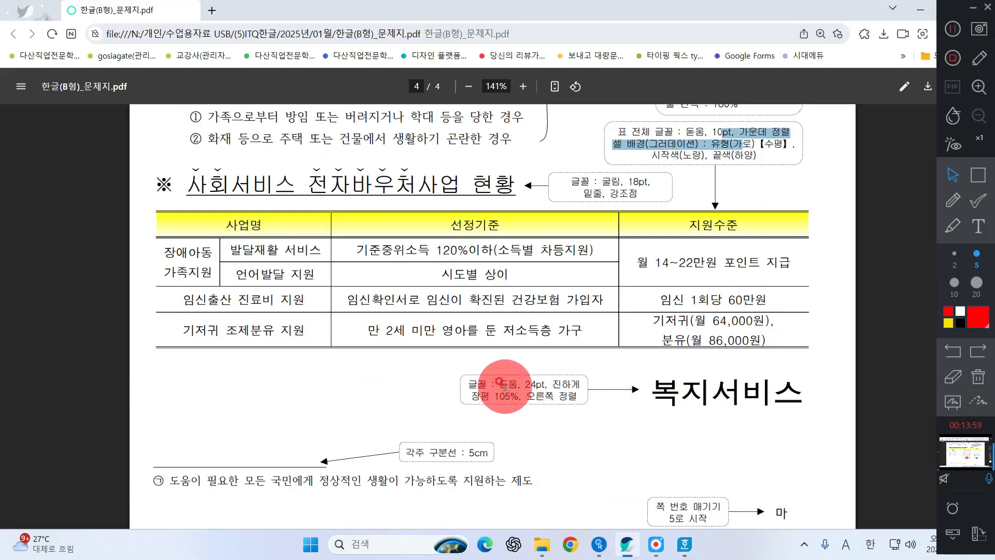
{"action": "left_click_drag", "start_coordinate": [500, 384], "coordinate": [542, 384]}
{"action": "left_click", "coordinate": [920, 9]}
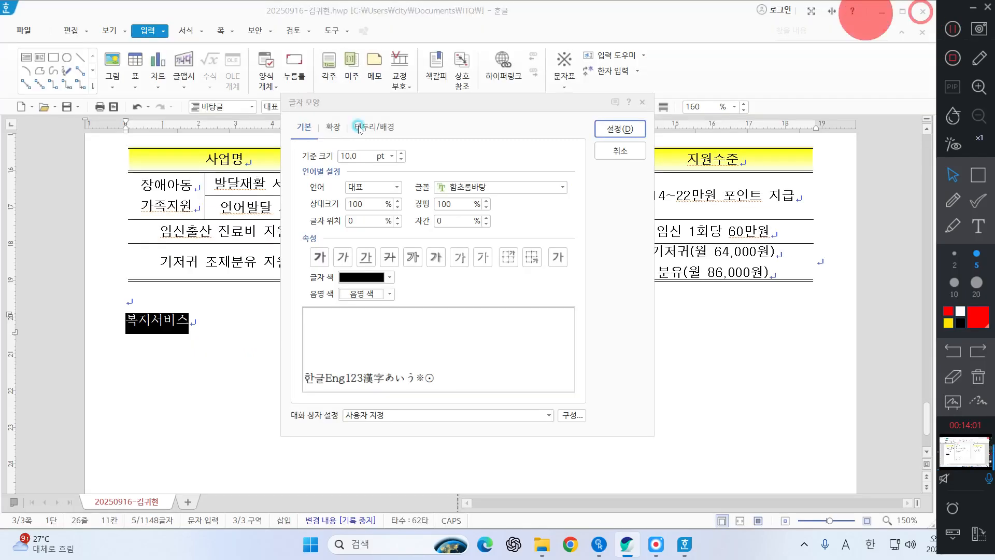
{"action": "left_click", "coordinate": [347, 153]}
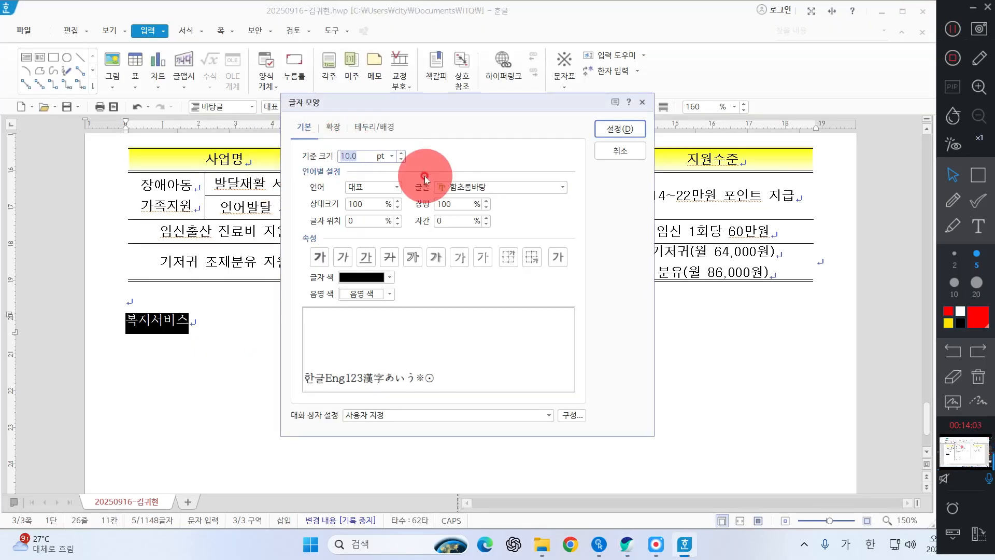
{"action": "type", "text": "24"}
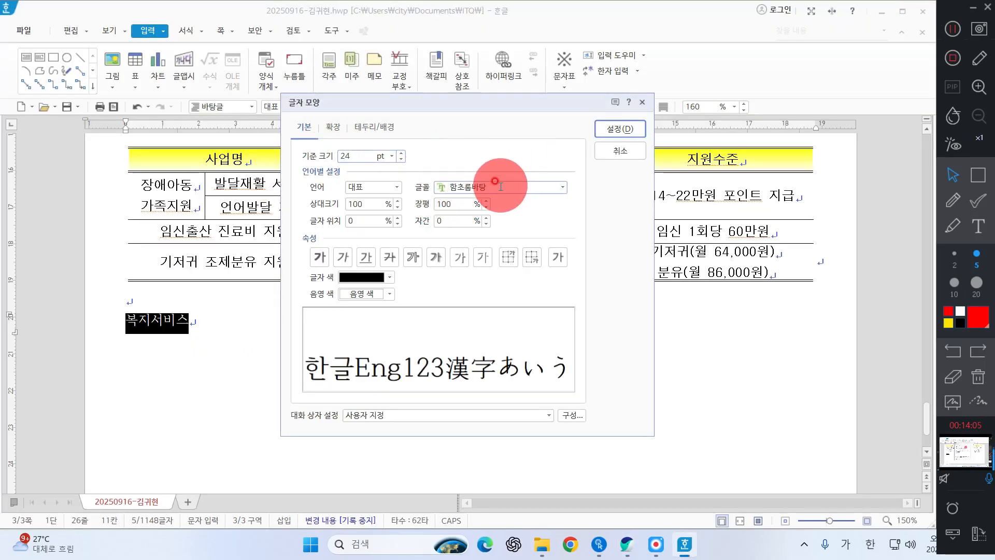
{"action": "left_click", "coordinate": [498, 186]}
{"action": "type", "text": "돋움"}
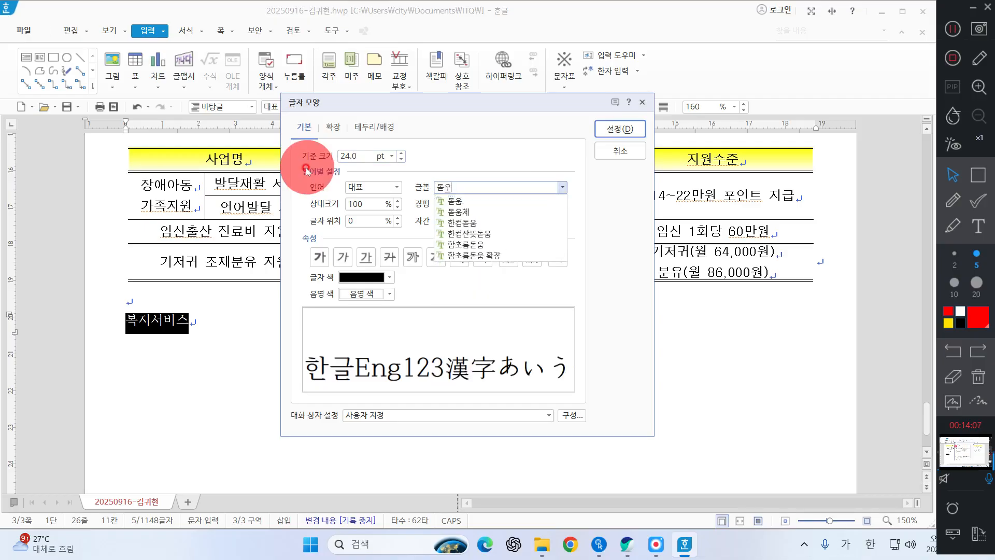
{"action": "key", "text": "Return"}
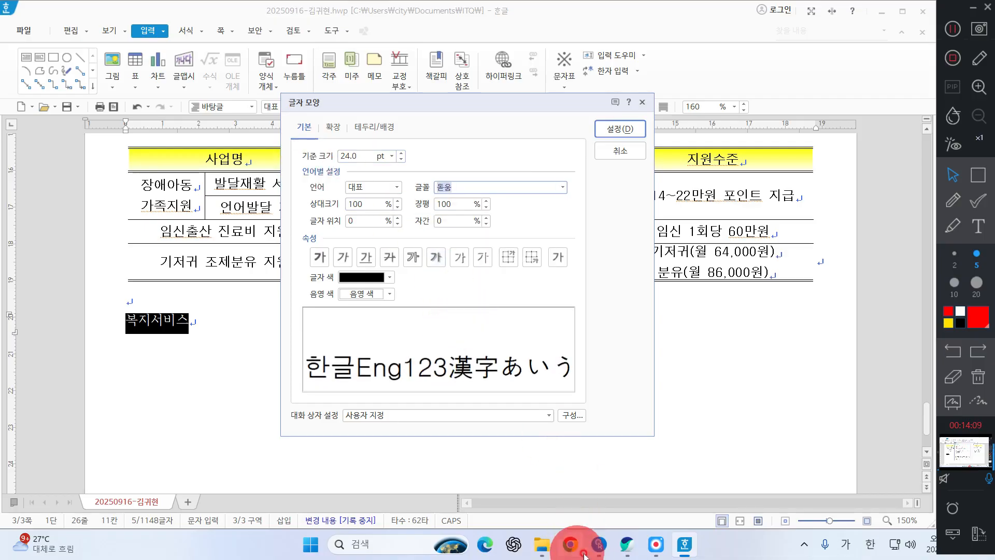
Step: Check the character width on the question sheet, set 장평 to 105% and turn on bold for 복지서비스
{"action": "left_click", "coordinate": [628, 545]}
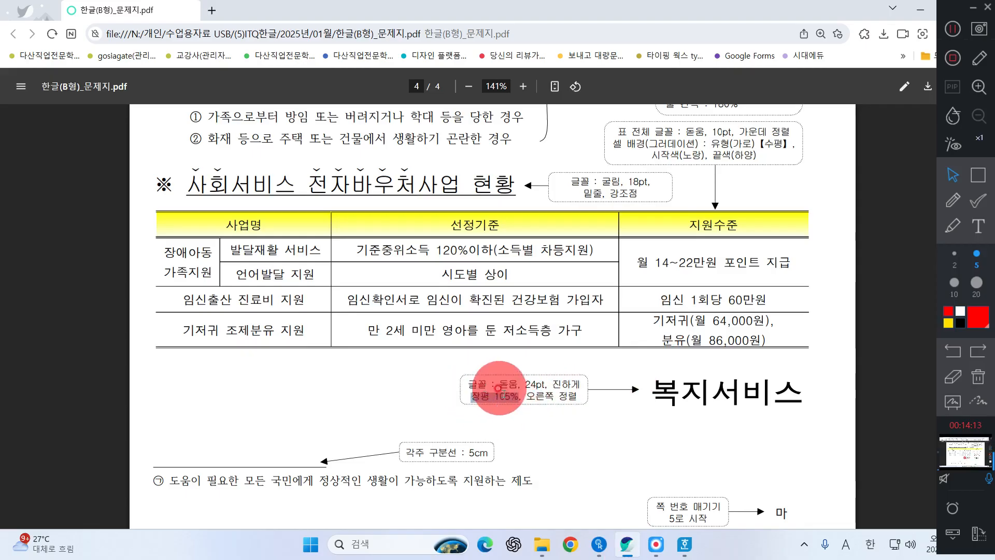
{"action": "left_click_drag", "start_coordinate": [472, 396], "coordinate": [519, 396]}
{"action": "left_click", "coordinate": [921, 8]}
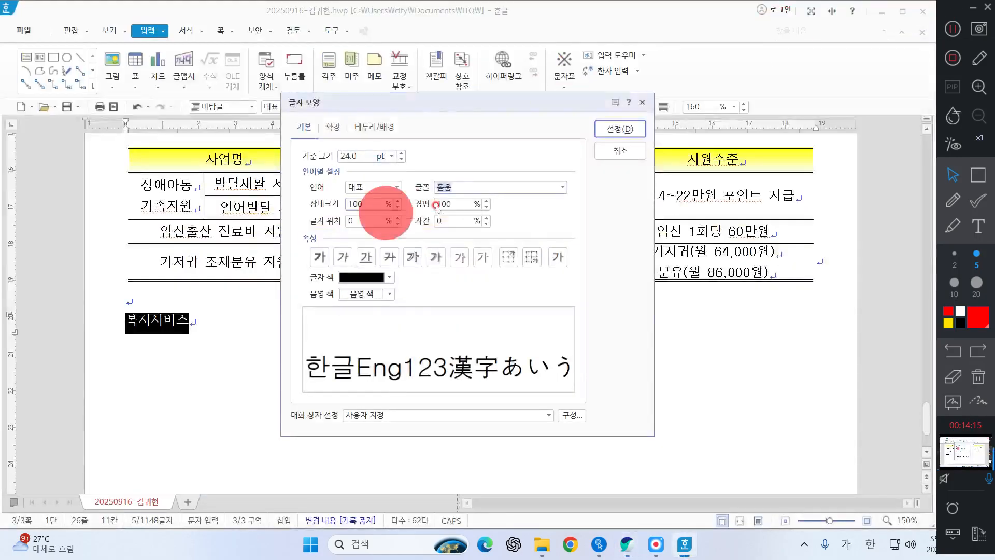
{"action": "type", "text": "105"}
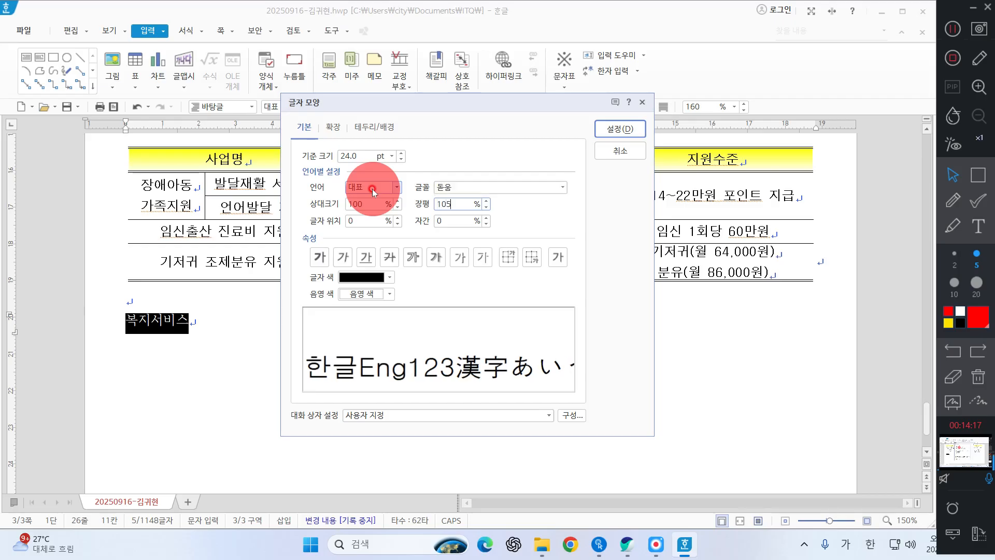
{"action": "left_click", "coordinate": [320, 257]}
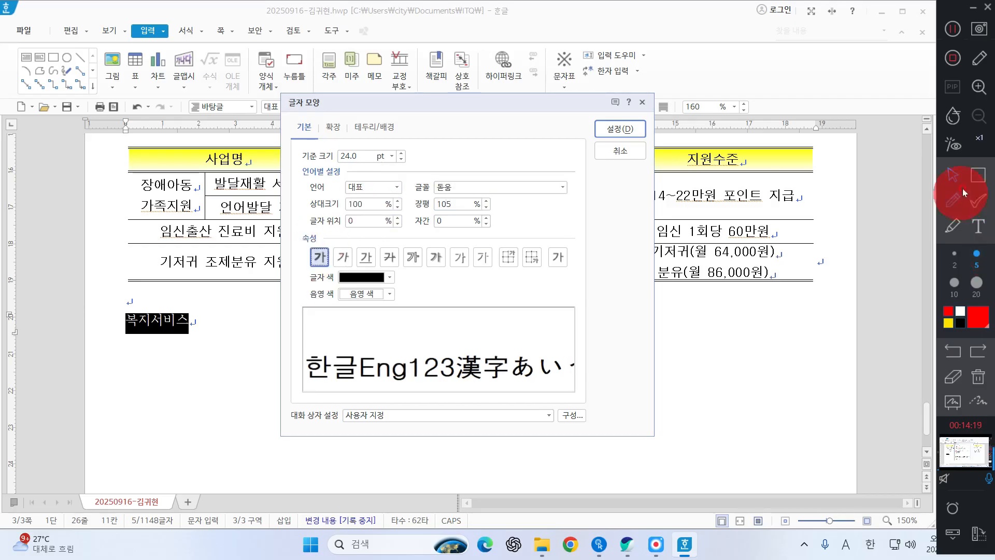
{"action": "left_click", "coordinate": [974, 177]}
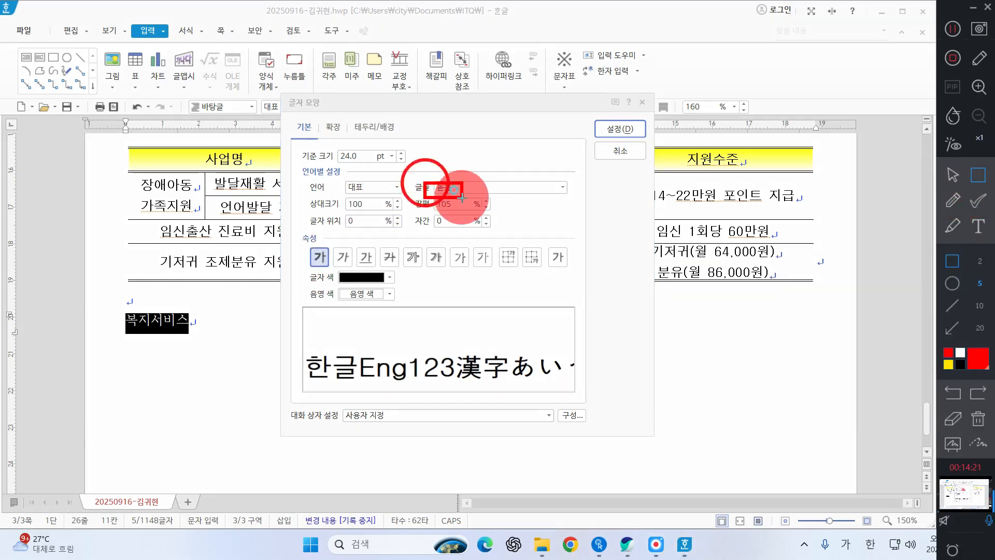
{"action": "left_click_drag", "start_coordinate": [424, 172], "coordinate": [497, 213]}
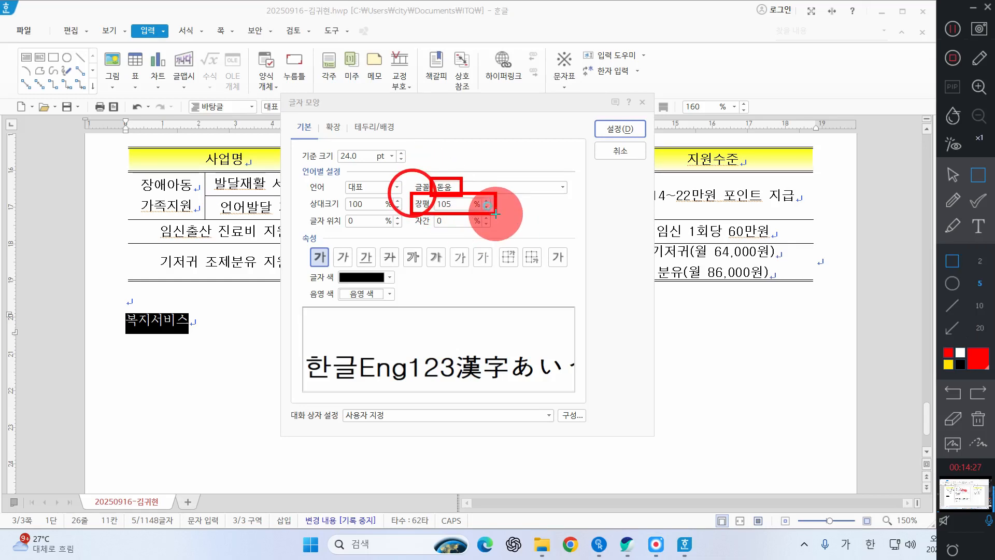
{"action": "left_click_drag", "start_coordinate": [315, 246], "coordinate": [332, 272]}
{"action": "left_click_drag", "start_coordinate": [320, 147], "coordinate": [398, 172]}
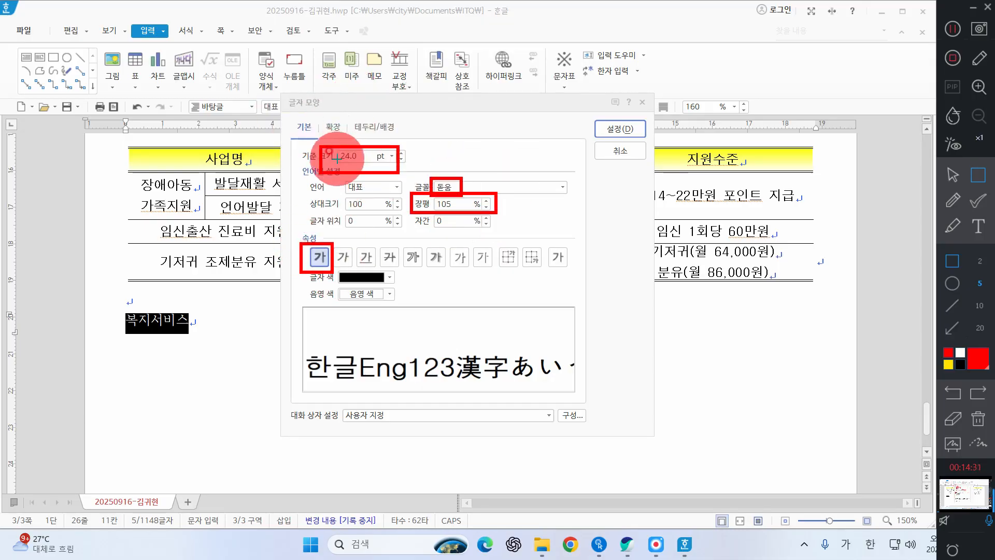
{"action": "left_click", "coordinate": [979, 417]}
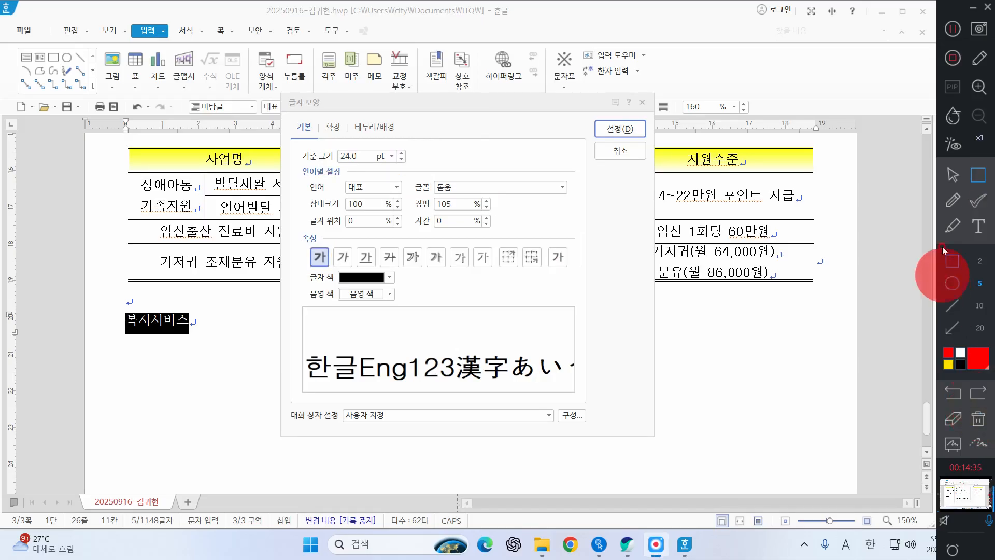
{"action": "left_click", "coordinate": [952, 174]}
Step: Apply the character formatting settings to 복지서비스
{"action": "left_click", "coordinate": [611, 127]}
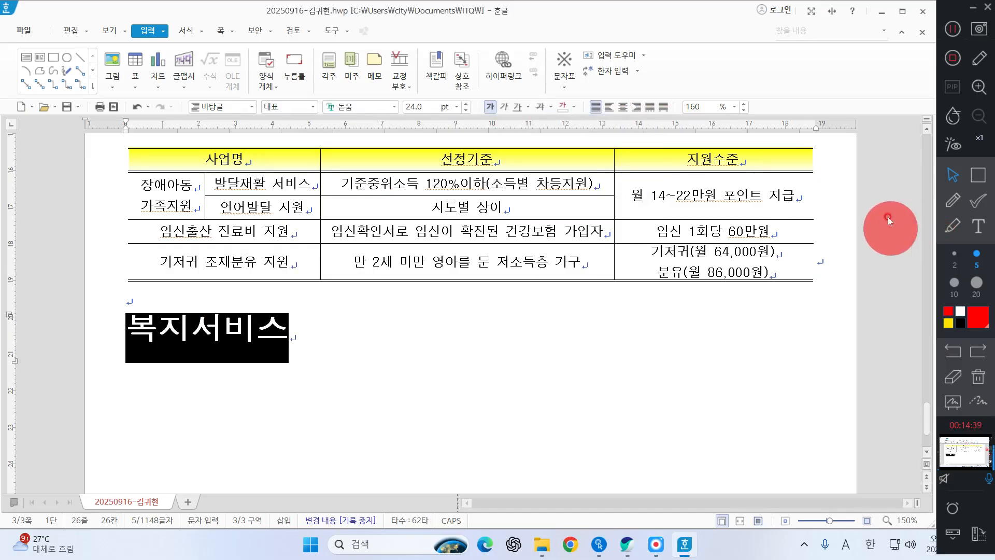
Step: Right-align the 복지서비스 line below the table and deselect the text
{"action": "left_click", "coordinate": [978, 174]}
{"action": "left_click_drag", "start_coordinate": [580, 89], "coordinate": [685, 119]}
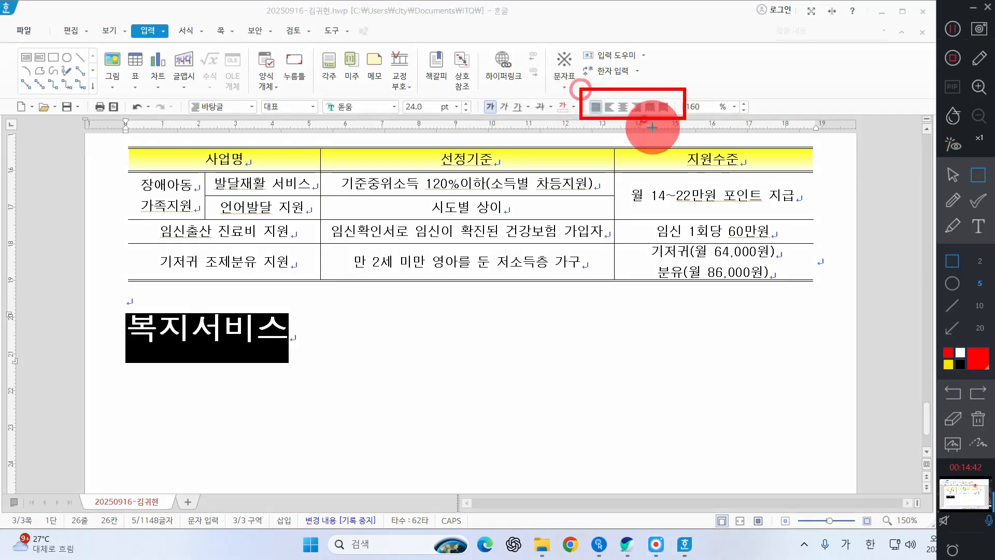
{"action": "left_click", "coordinate": [953, 174]}
{"action": "left_click", "coordinate": [636, 107]}
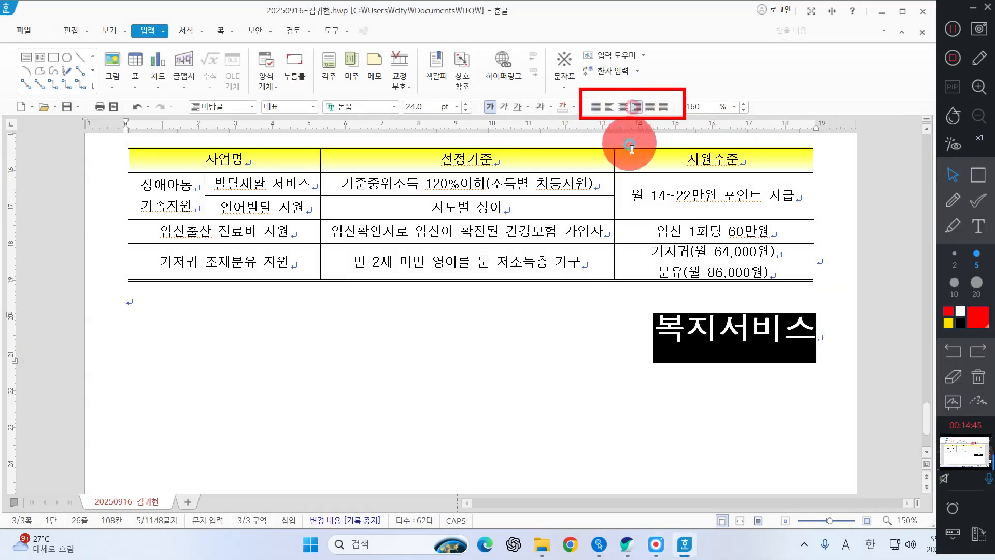
{"action": "left_click", "coordinate": [978, 377]}
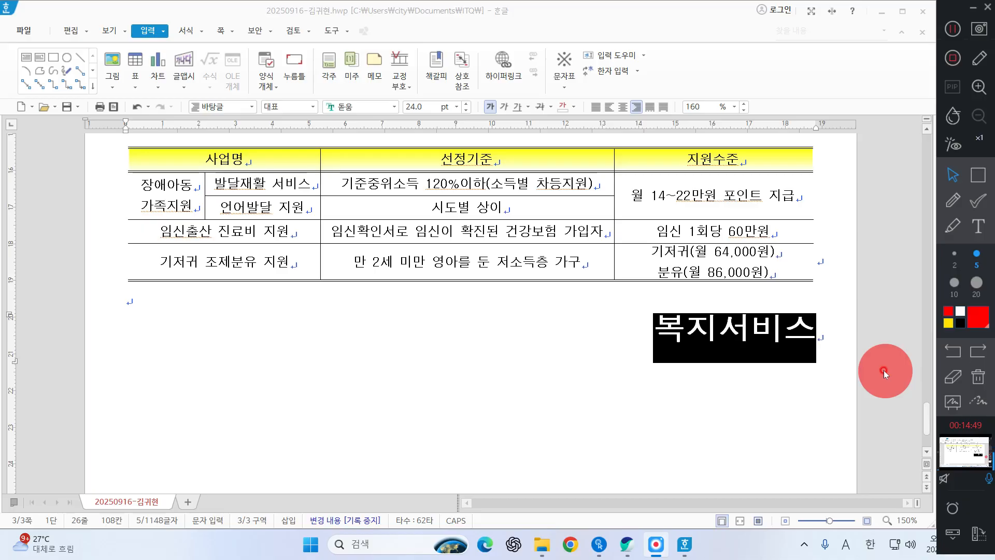
{"action": "left_click", "coordinate": [831, 336]}
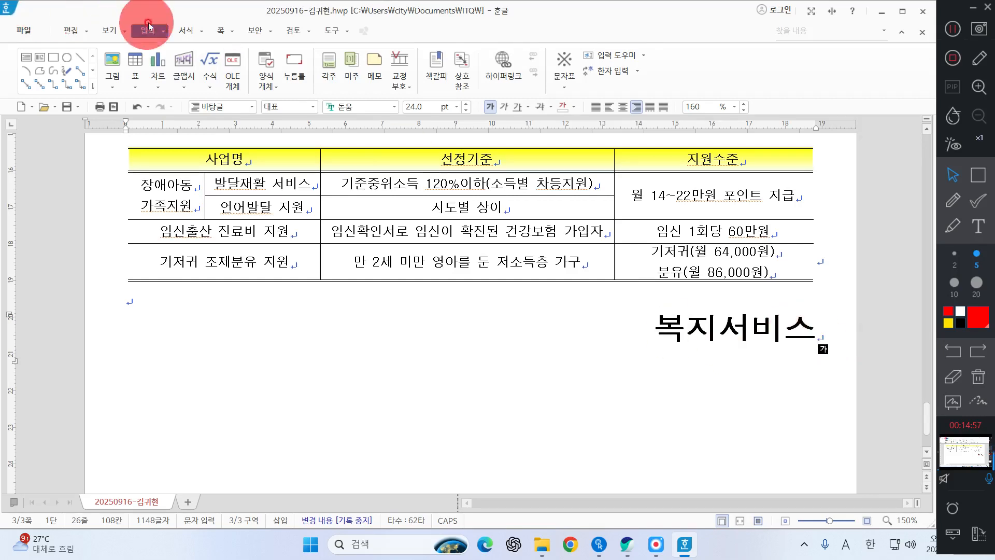
Step: Open the page numbering settings (쪽 번호 매기기) and set the number position to the bottom-right corner of the page
{"action": "scroll", "coordinate": [641, 415], "scroll_direction": "down", "scroll_amount": 3}
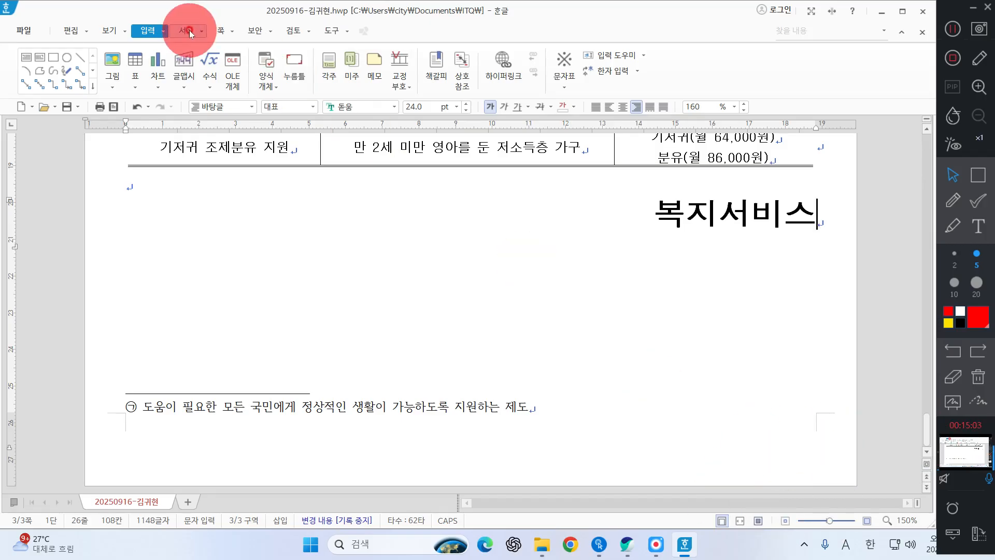
{"action": "left_click", "coordinate": [222, 31]}
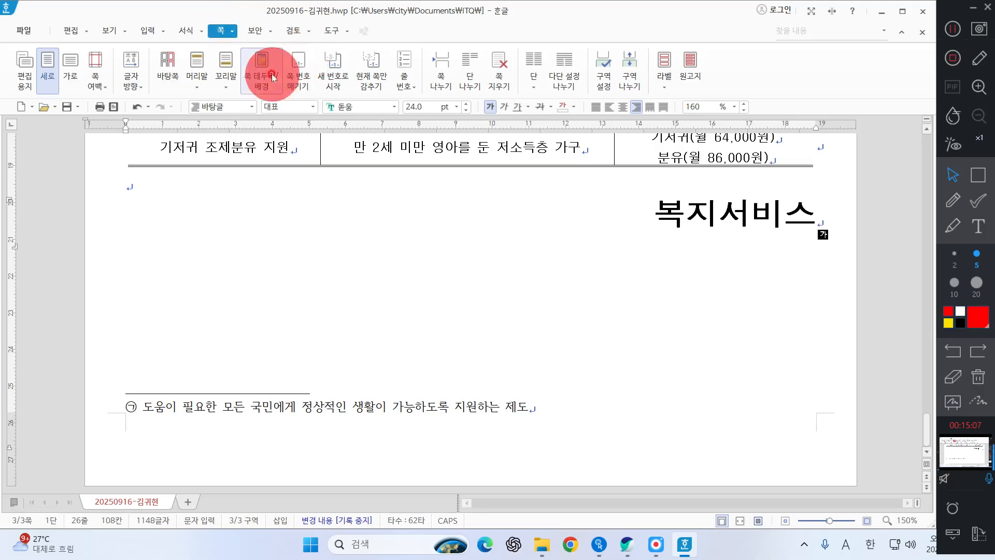
{"action": "left_click", "coordinate": [299, 72]}
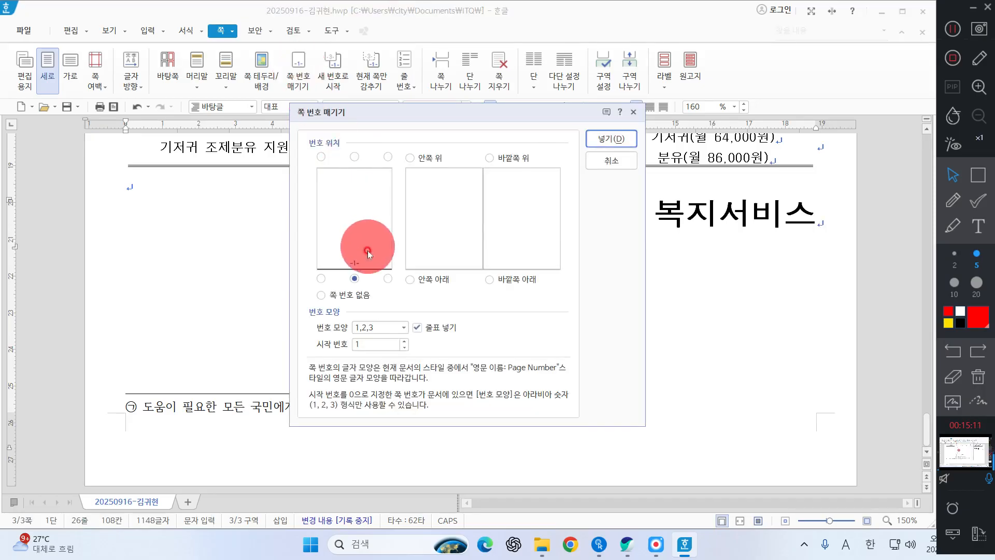
{"action": "left_click", "coordinate": [386, 277]}
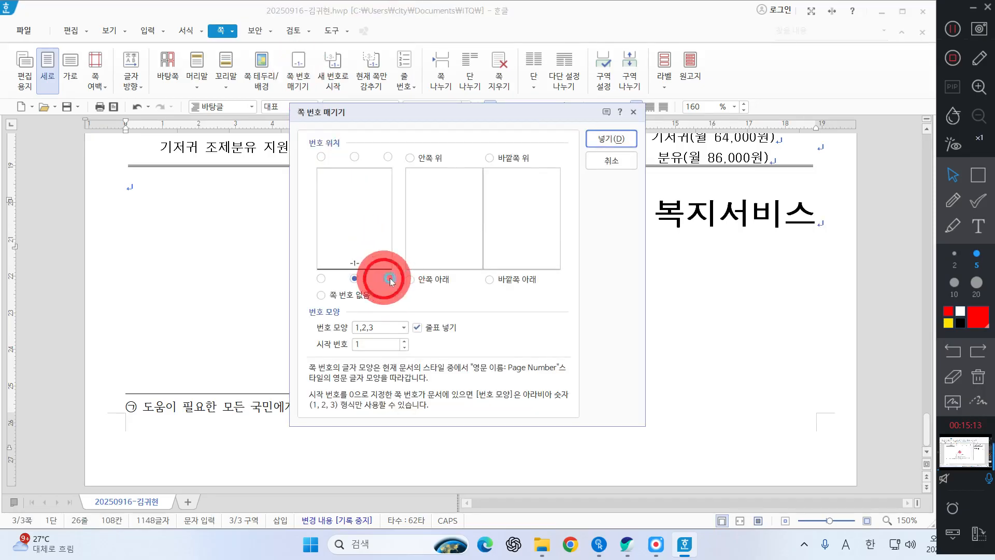
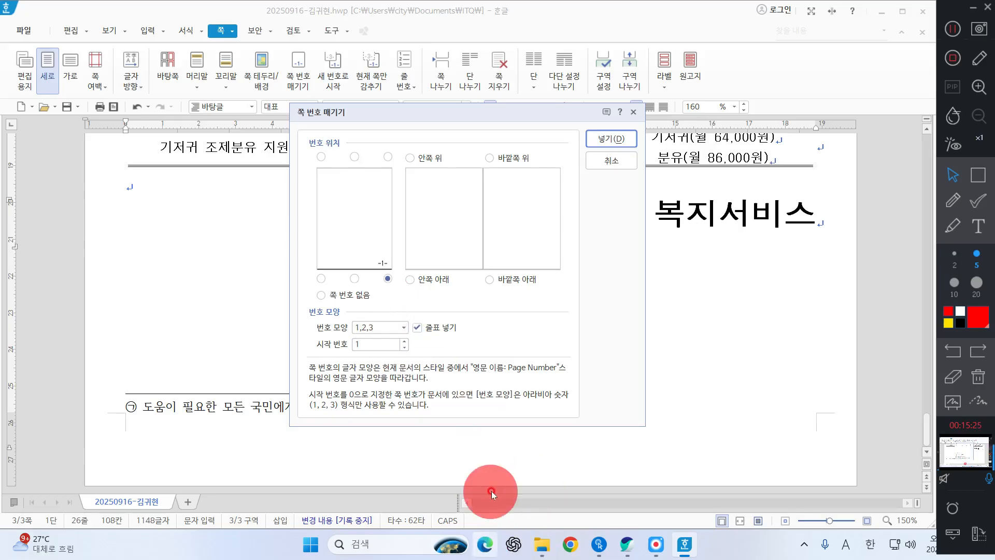
Step: Set the page number format to 가,나,다 without dashes (줄표 넣기), starting at 5, and insert the numbering
{"action": "left_click", "coordinate": [400, 327]}
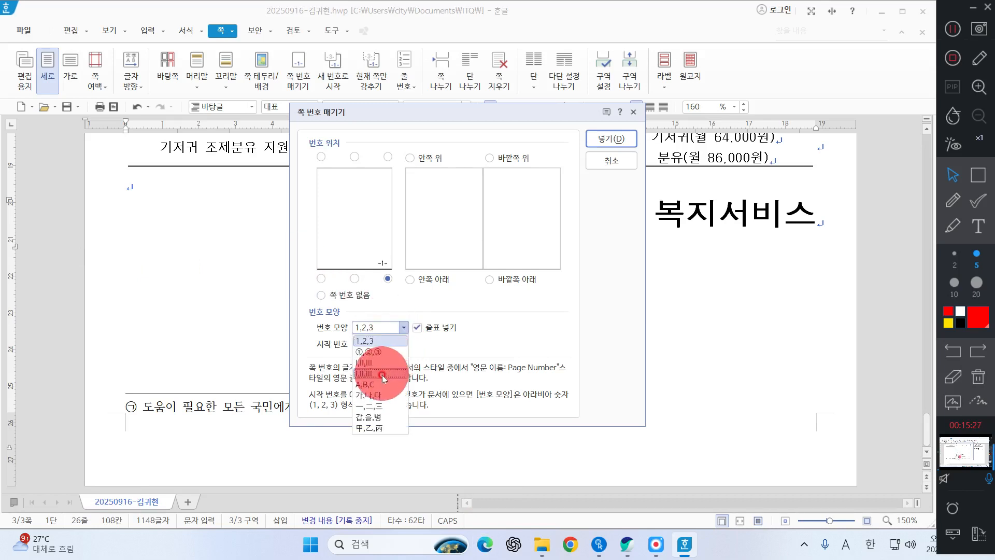
{"action": "left_click", "coordinate": [382, 395]}
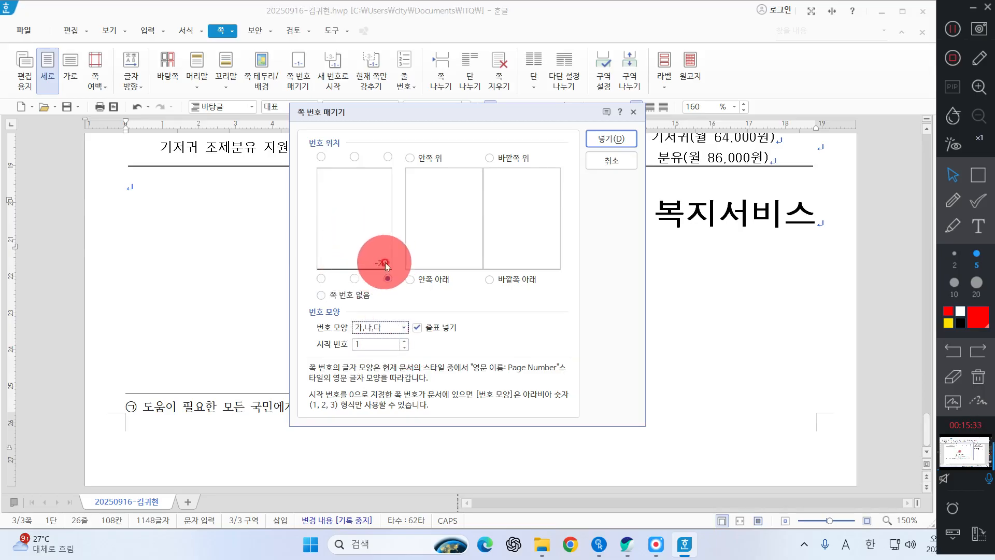
{"action": "left_click", "coordinate": [422, 336]}
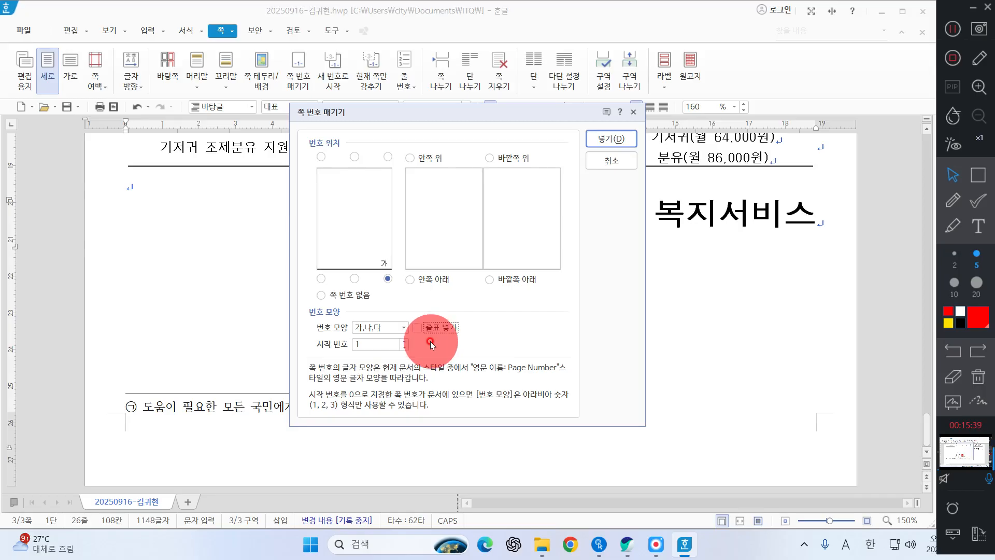
{"action": "left_click", "coordinate": [404, 341]}
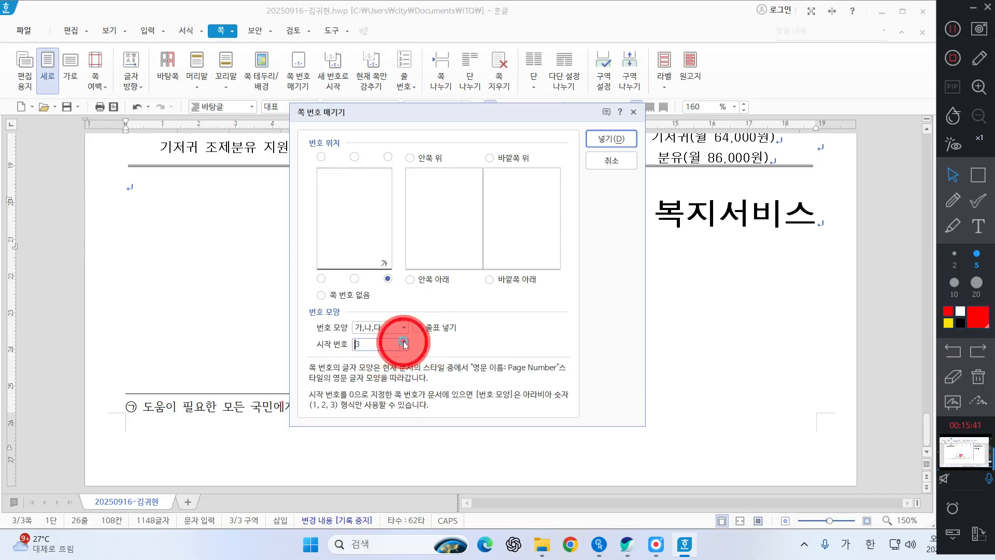
{"action": "left_click", "coordinate": [404, 341]}
{"action": "left_click", "coordinate": [403, 342]}
{"action": "left_click", "coordinate": [404, 341]}
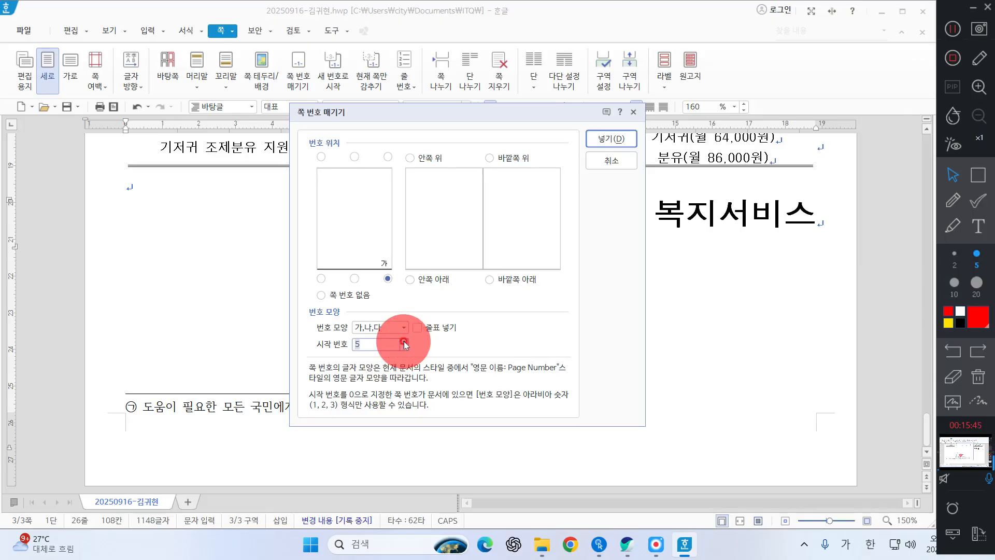
{"action": "left_click", "coordinate": [628, 139]}
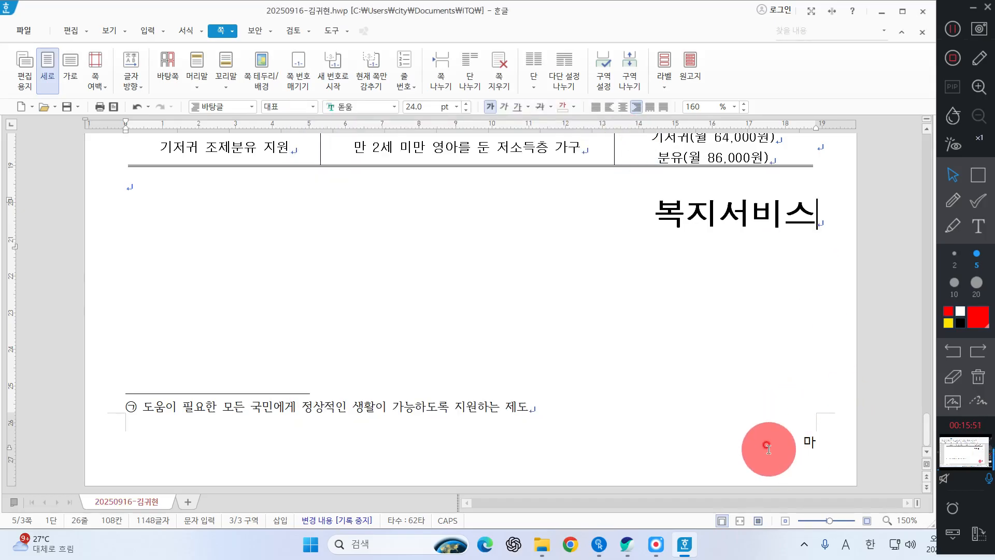
{"action": "left_click", "coordinate": [961, 229]}
{"action": "left_click_drag", "start_coordinate": [798, 438], "coordinate": [818, 434]}
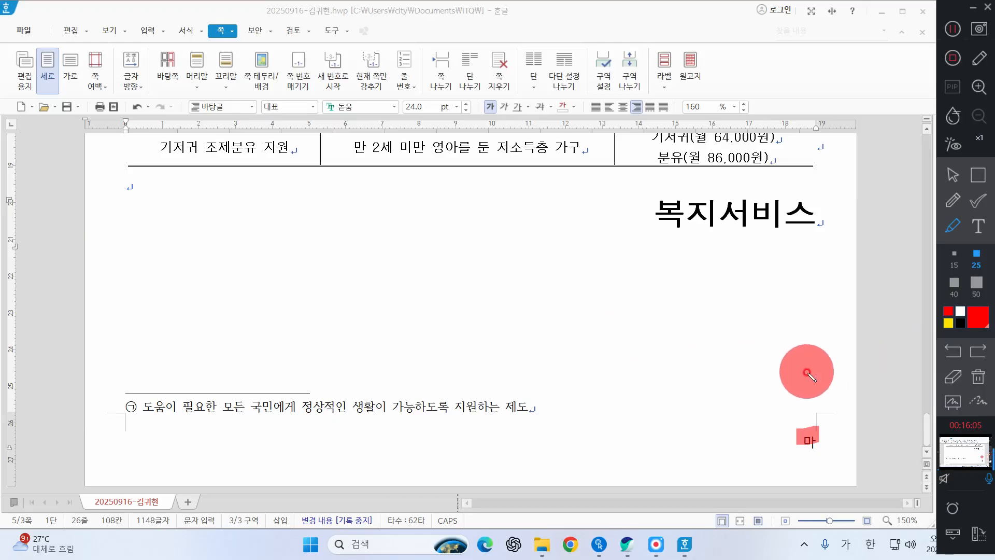
{"action": "left_click", "coordinate": [978, 376]}
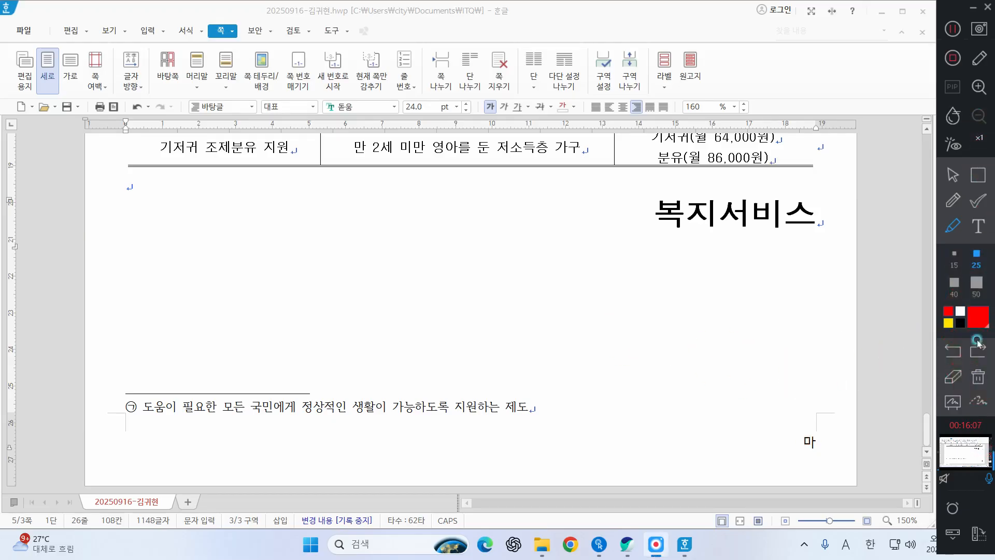
Step: Place the cursor on the empty line under item 1 on the first page and save the document
{"action": "scroll", "coordinate": [666, 255], "scroll_direction": "up", "scroll_amount": 20}
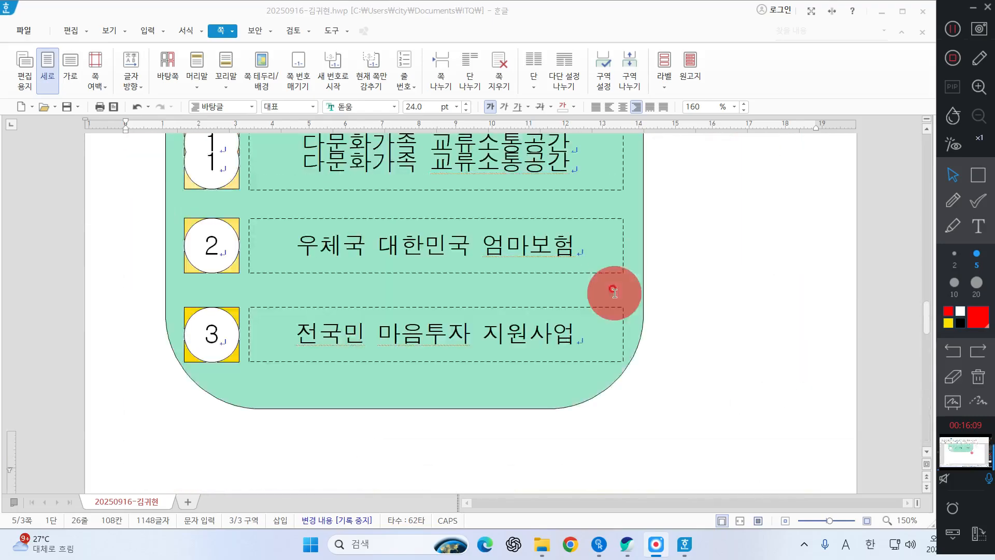
{"action": "scroll", "coordinate": [624, 305], "scroll_direction": "up", "scroll_amount": 5}
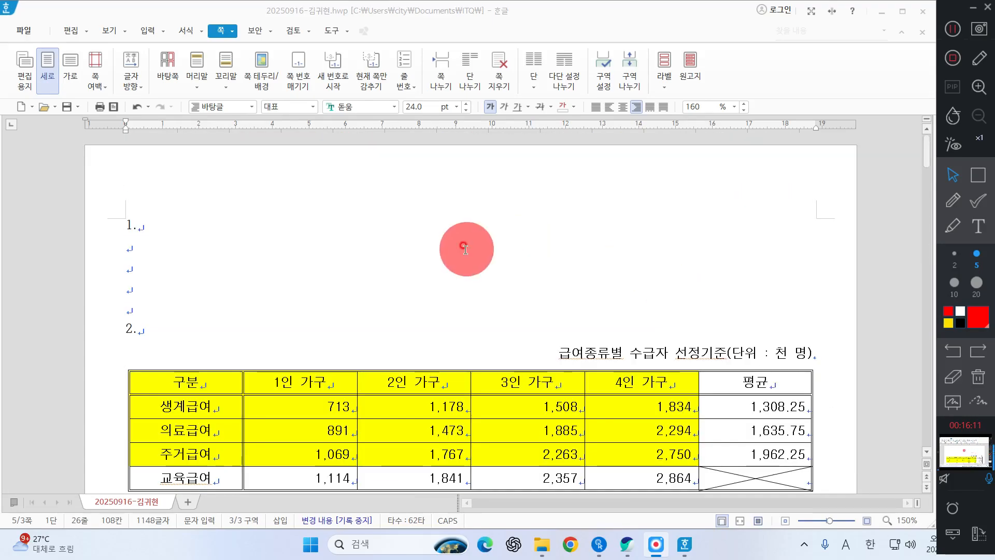
{"action": "scroll", "coordinate": [460, 239], "scroll_direction": "down", "scroll_amount": 5}
{"action": "scroll", "coordinate": [460, 240], "scroll_direction": "up", "scroll_amount": 5}
{"action": "left_click", "coordinate": [166, 254]}
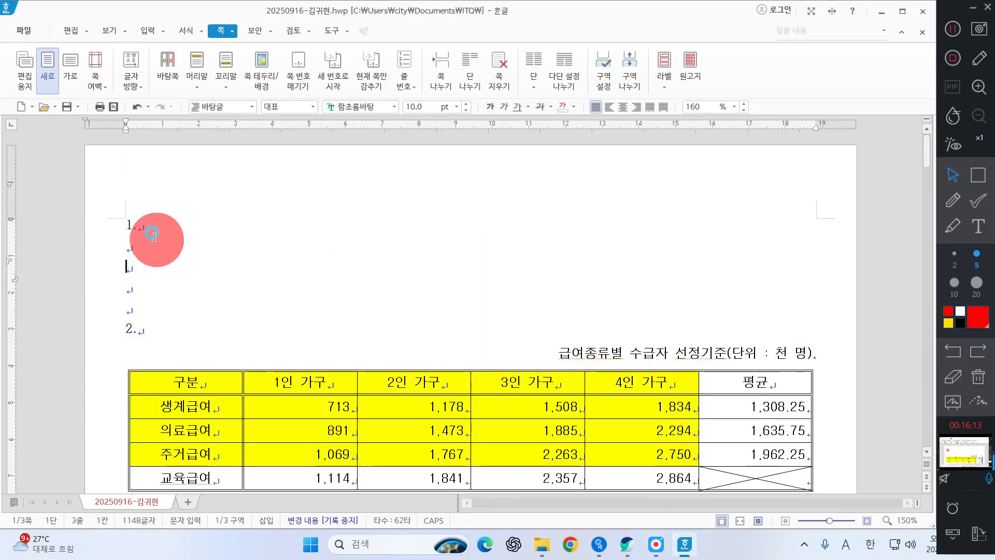
{"action": "left_click", "coordinate": [148, 237]}
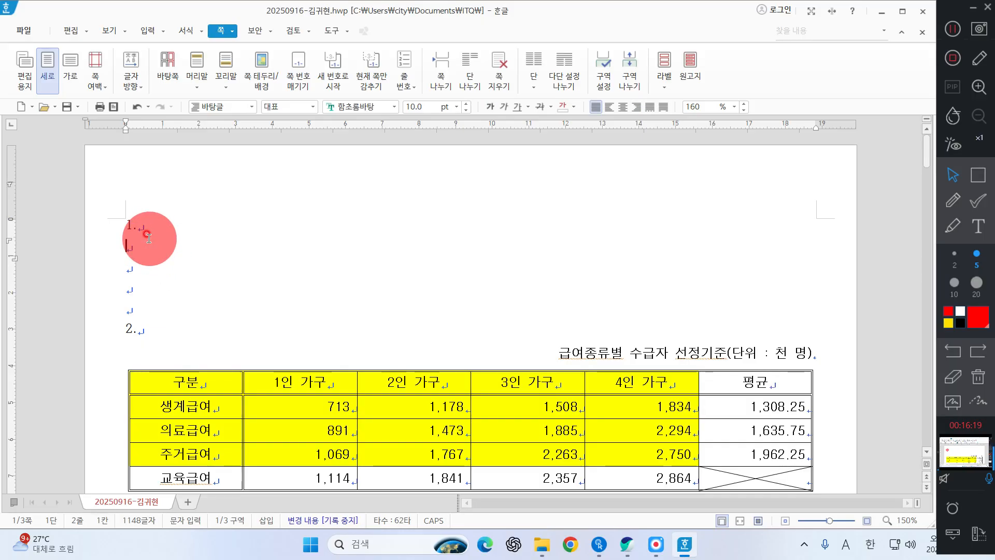
{"action": "left_click", "coordinate": [66, 107]}
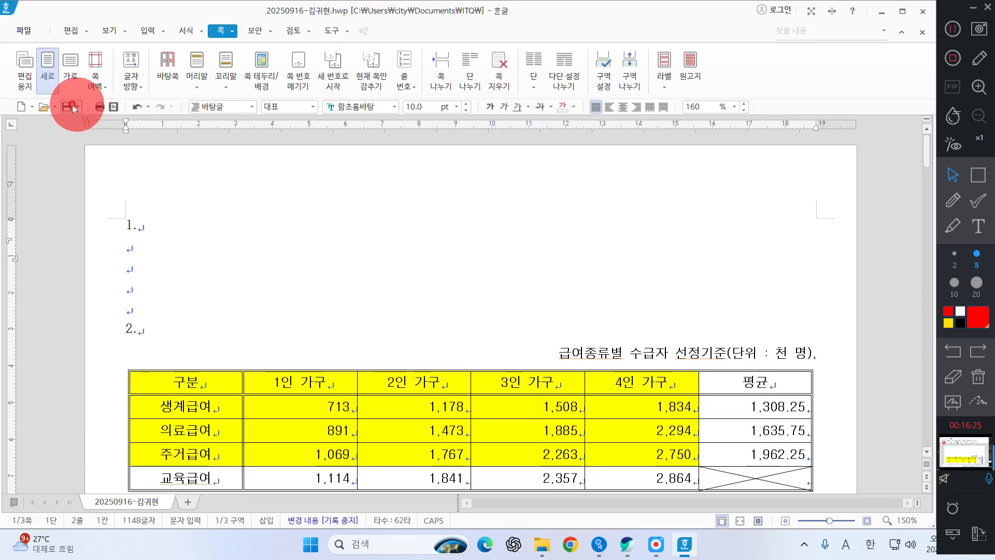
Step: Switch to the question sheet PDF and examine the style conditions and sample text of 기능평가 I item 1
{"action": "left_click", "coordinate": [144, 249]}
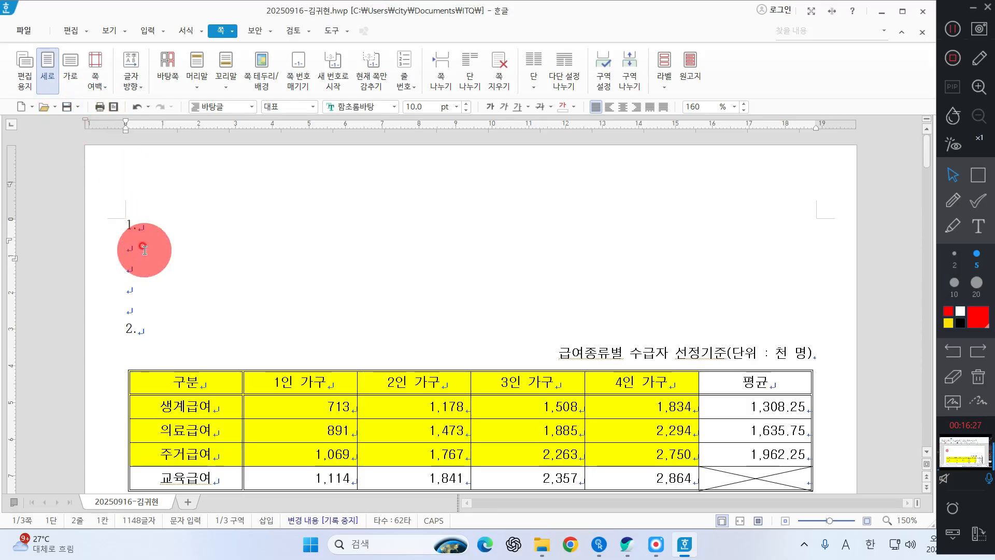
{"action": "left_click", "coordinate": [627, 544]}
{"action": "scroll", "coordinate": [505, 259], "scroll_direction": "up", "scroll_amount": 20}
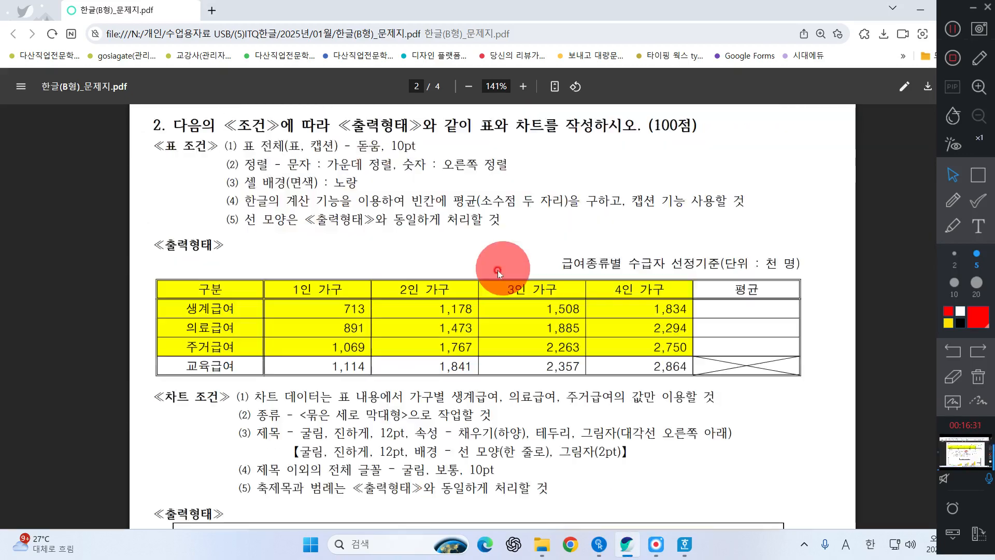
{"action": "scroll", "coordinate": [399, 292], "scroll_direction": "down", "scroll_amount": 10}
{"action": "scroll", "coordinate": [188, 241], "scroll_direction": "up", "scroll_amount": 3}
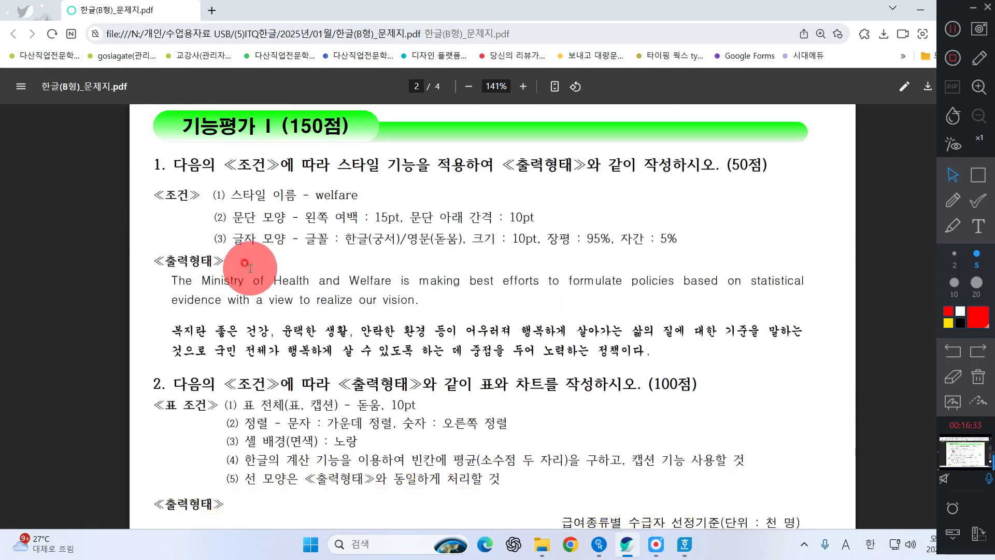
{"action": "left_click", "coordinate": [920, 9]}
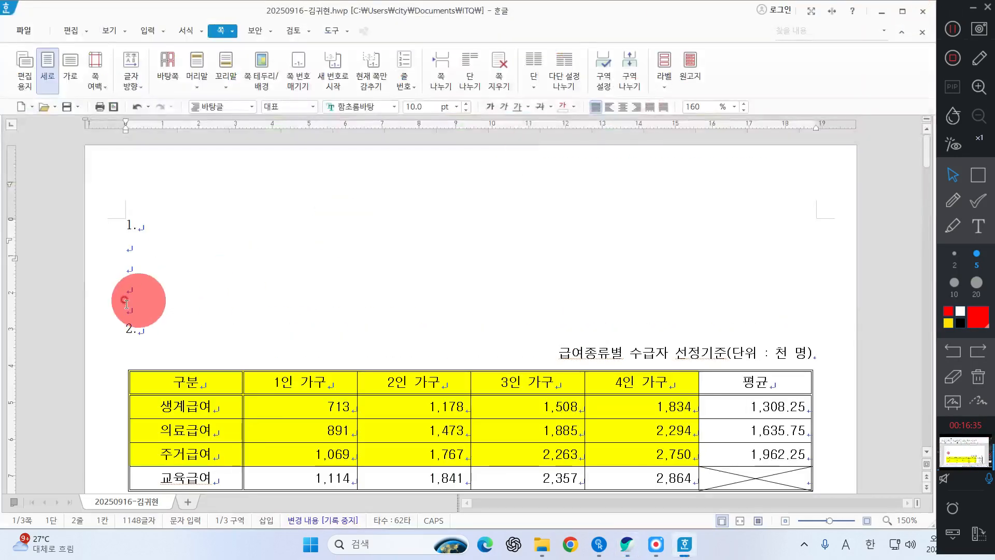
{"action": "left_click", "coordinate": [167, 252]}
{"action": "left_click", "coordinate": [627, 544]}
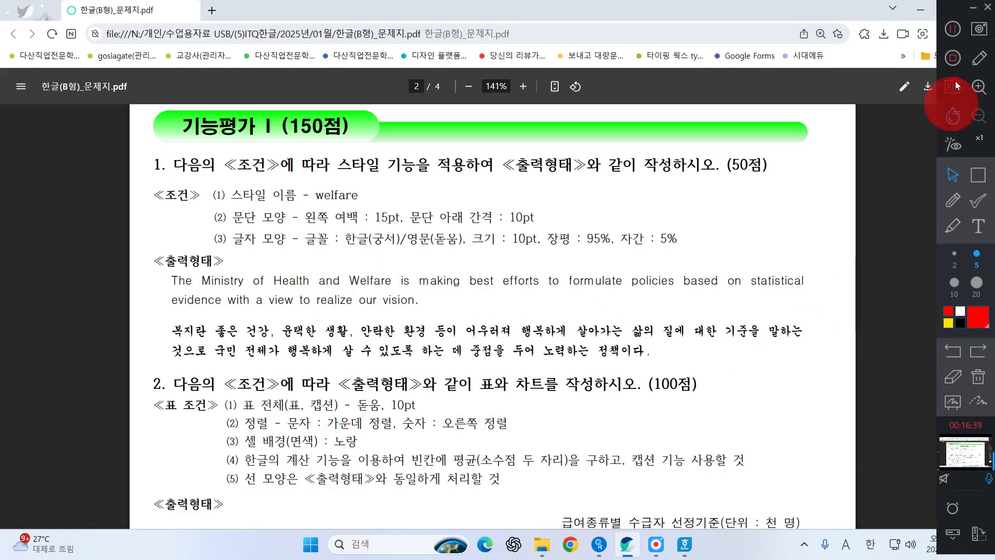
{"action": "left_click", "coordinate": [911, 11]}
Step: Under item 1 in the document, enter the opening words "The Ministry of Health and Welfare is"
{"action": "left_click", "coordinate": [134, 254]}
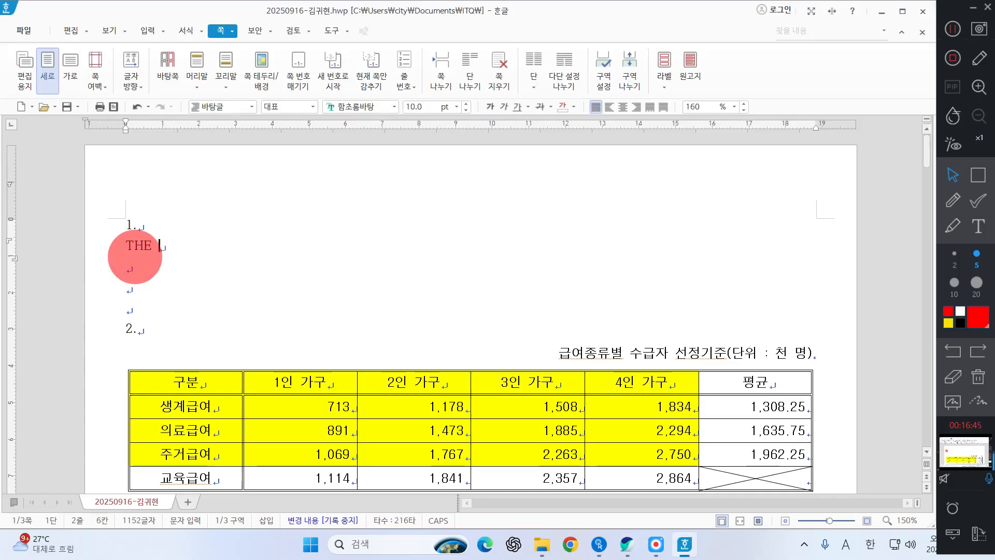
{"action": "type", "text": "THE M"}
{"action": "key", "text": "BackSpace"}
{"action": "type", "text": "m"}
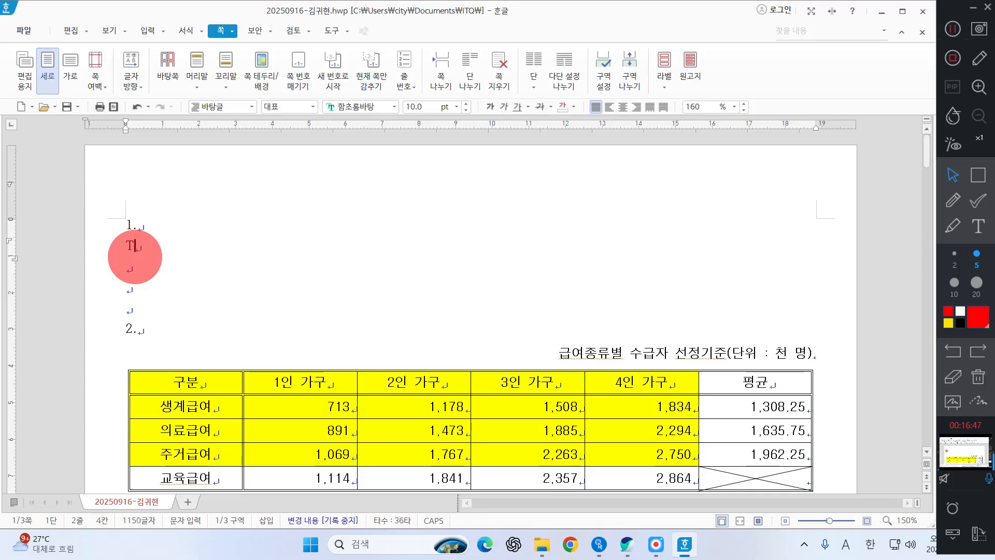
{"action": "type", "text": "Minist"}
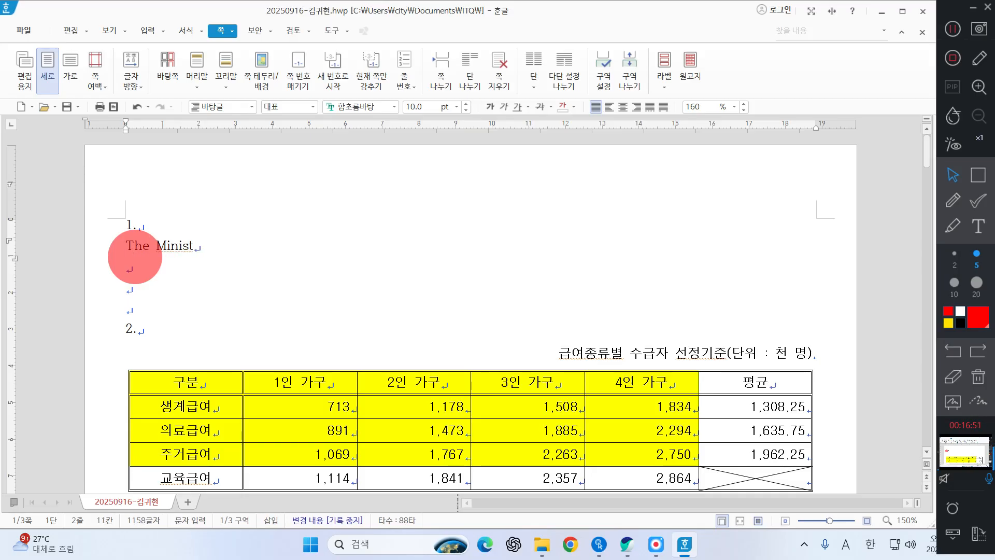
{"action": "type", "text": "ry"}
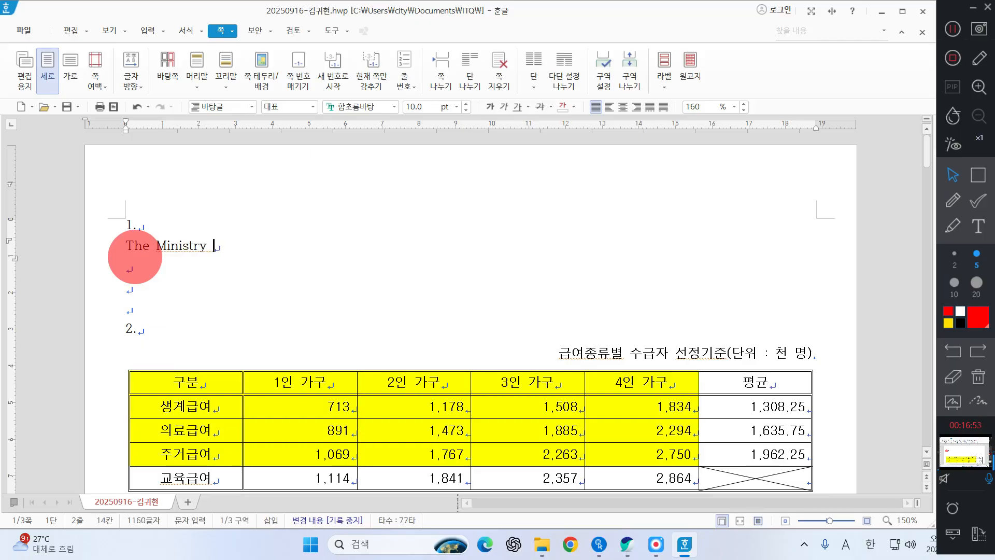
{"action": "type", "text": " of Heal"}
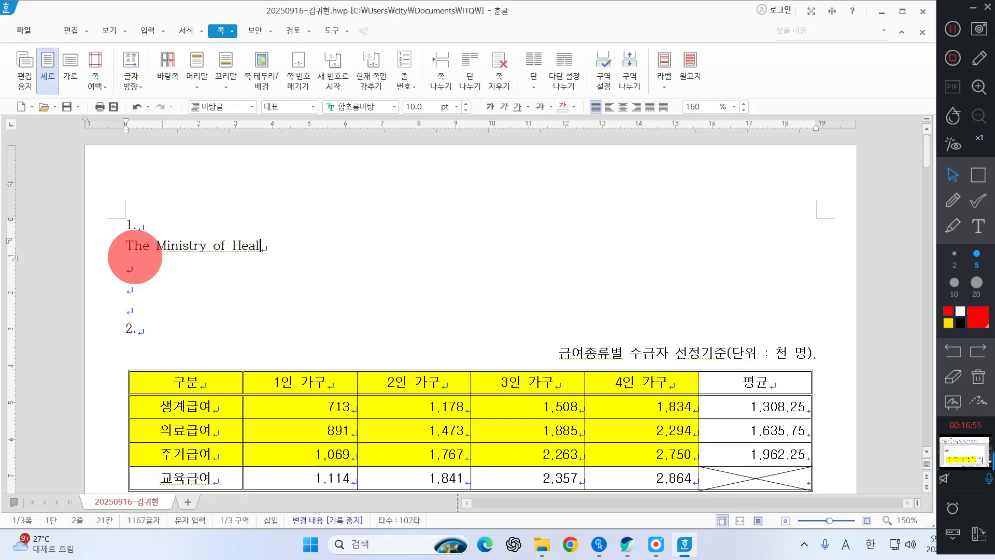
{"action": "type", "text": "th and W"}
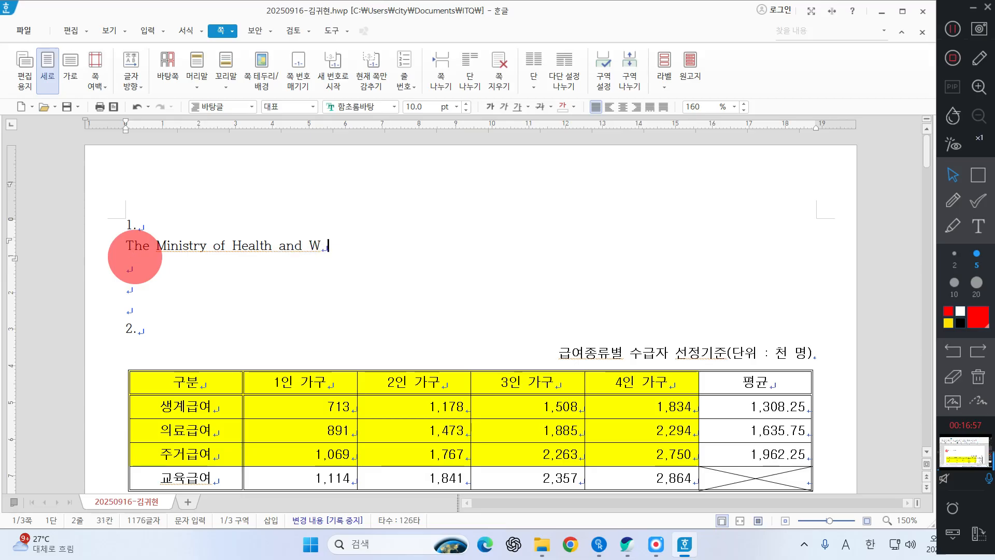
{"action": "type", "text": "elfare is "}
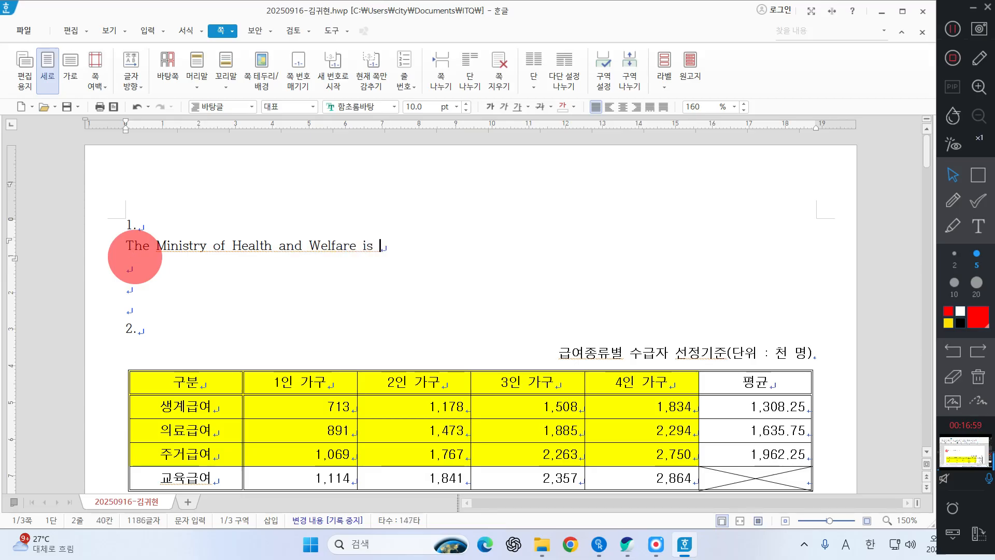
{"action": "type", "text": "making bes"}
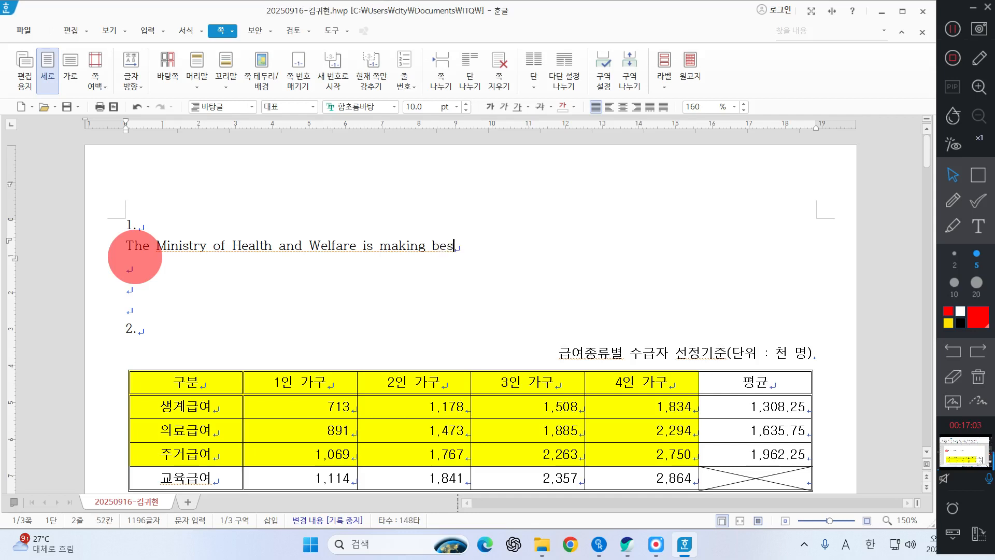
{"action": "type", "text": "t e"}
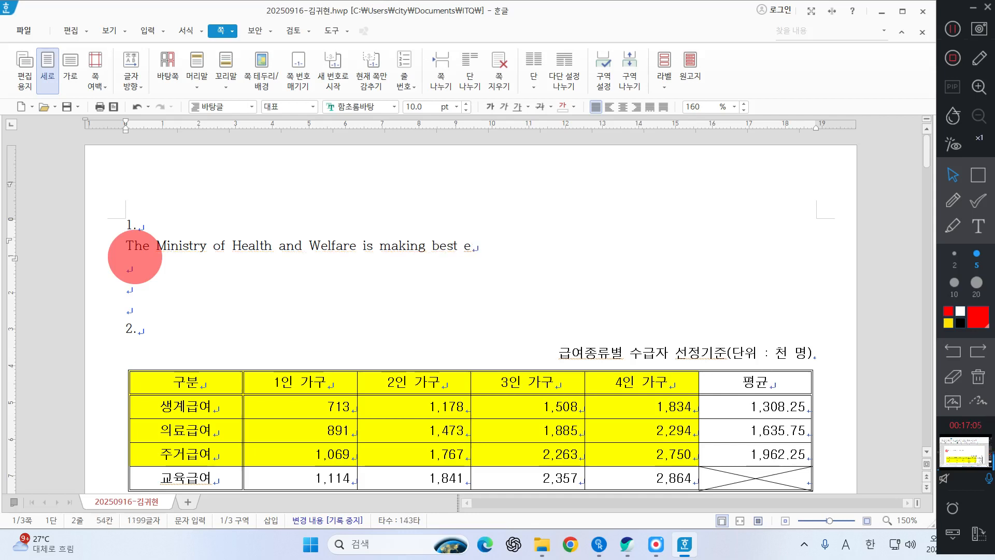
{"action": "type", "text": "offorts "}
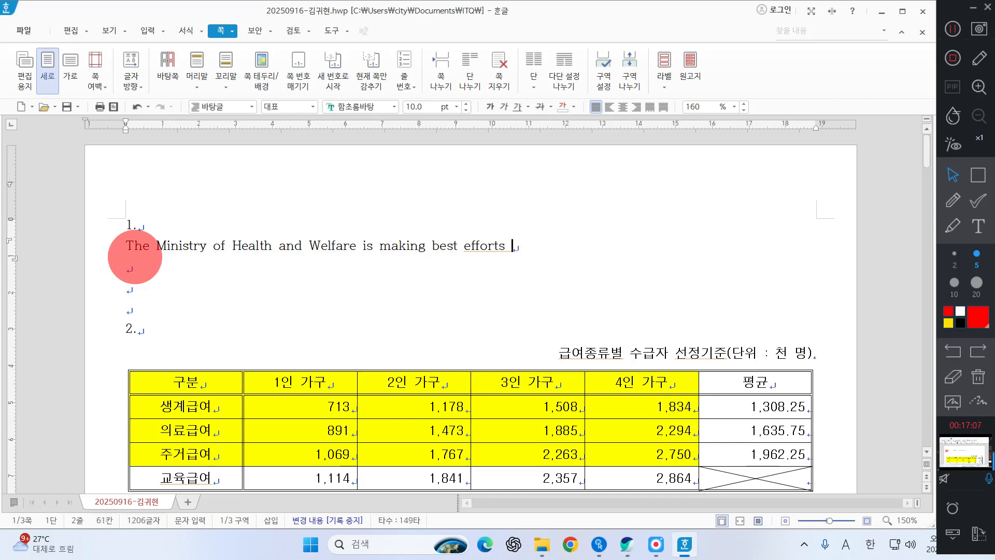
{"action": "type", "text": "to for"}
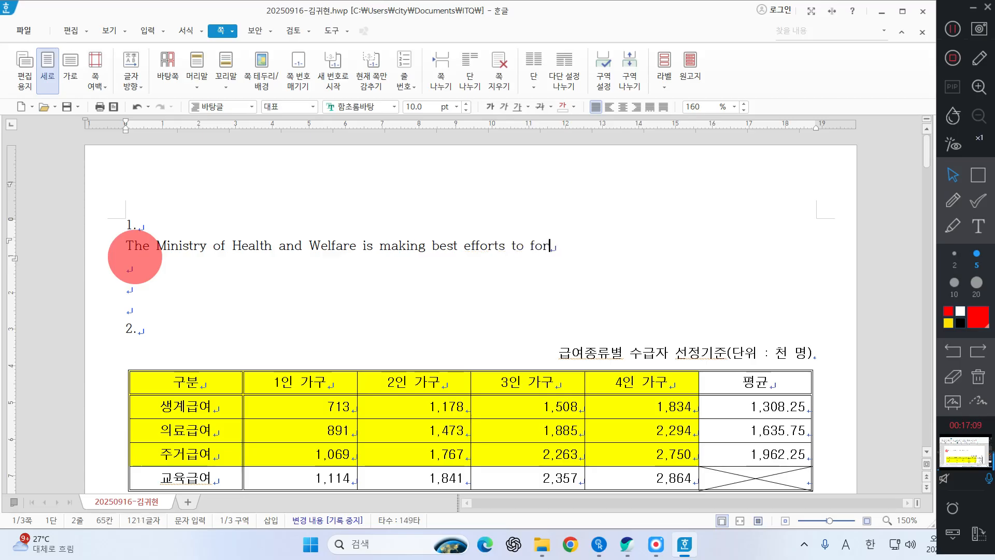
{"action": "type", "text": "mulate "}
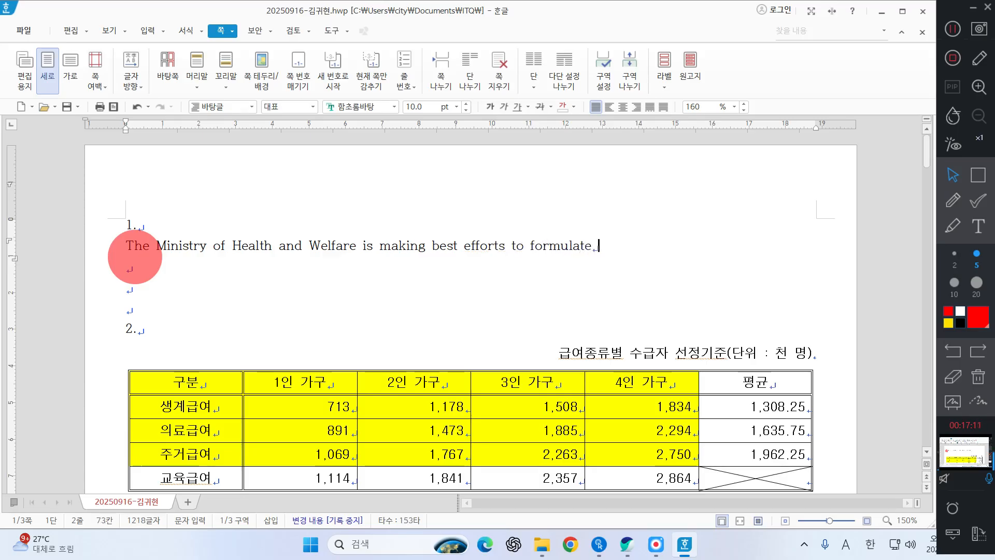
{"action": "type", "text": "po"}
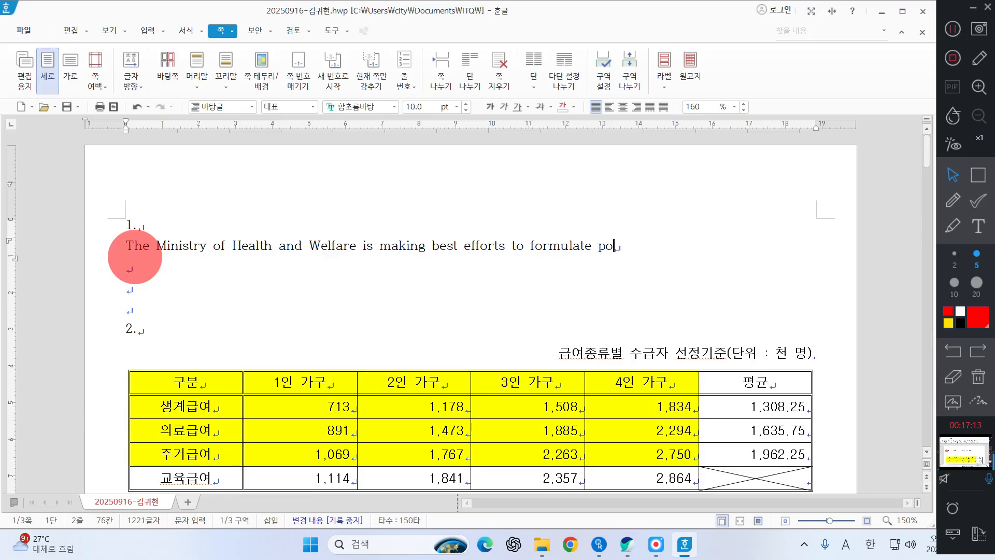
{"action": "type", "text": "licei"}
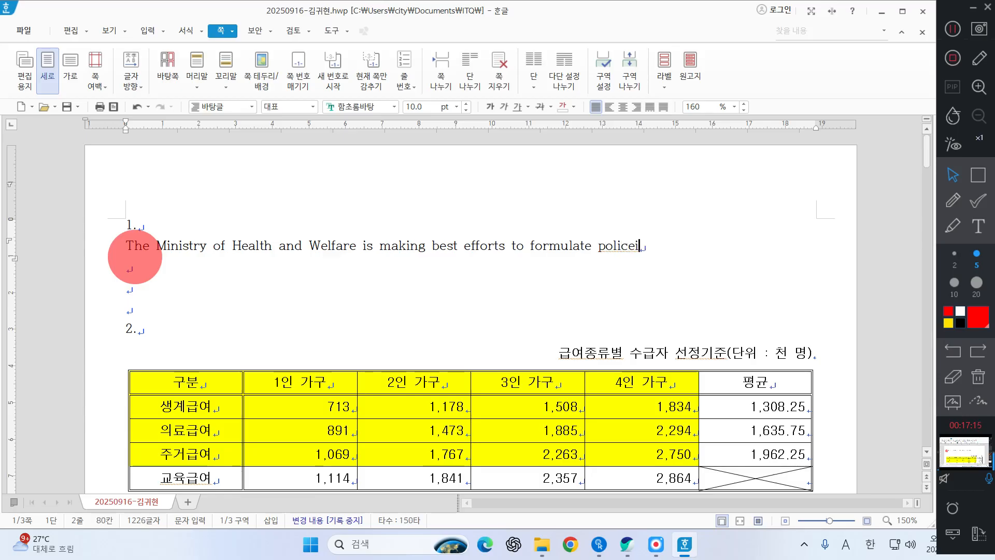
Step: Continue the English sentence under item 1 with "policies based"
{"action": "key", "text": "BackSpace"}
{"action": "key", "text": "BackSpace"}
{"action": "key", "text": "BackSpace"}
{"action": "key", "text": "BackSpace"}
{"action": "key", "text": "BackSpace"}
{"action": "key", "text": "BackSpace"}
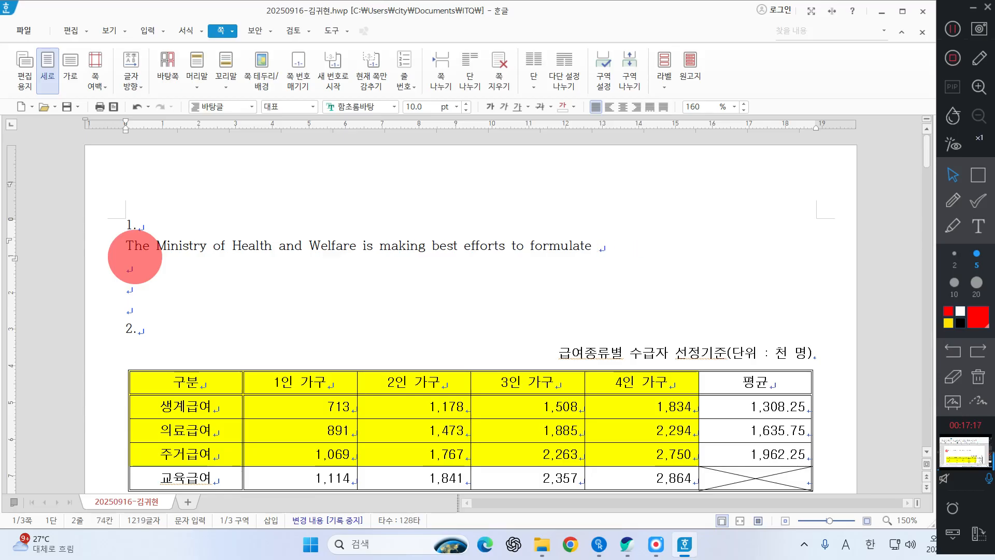
{"action": "type", "text": "polic"}
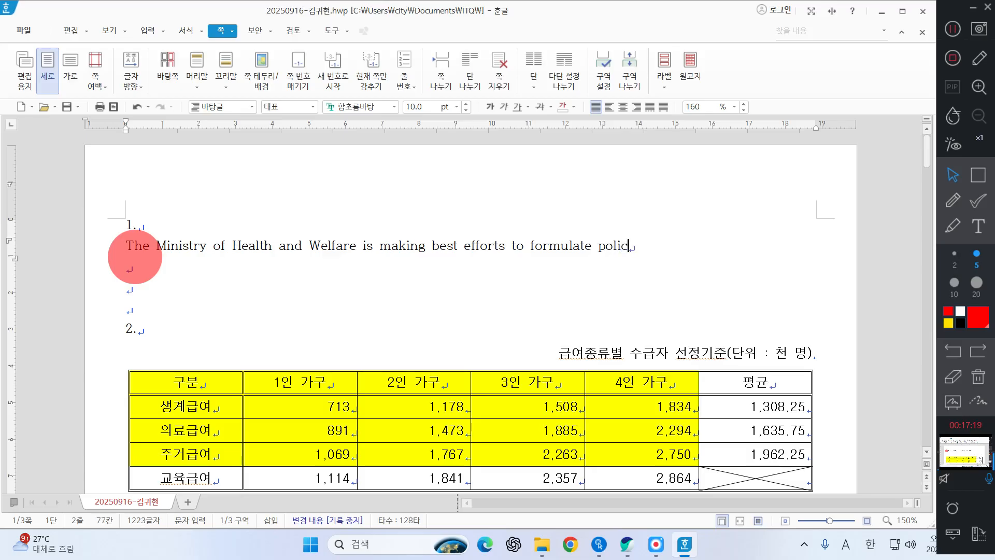
{"action": "type", "text": "ies base"}
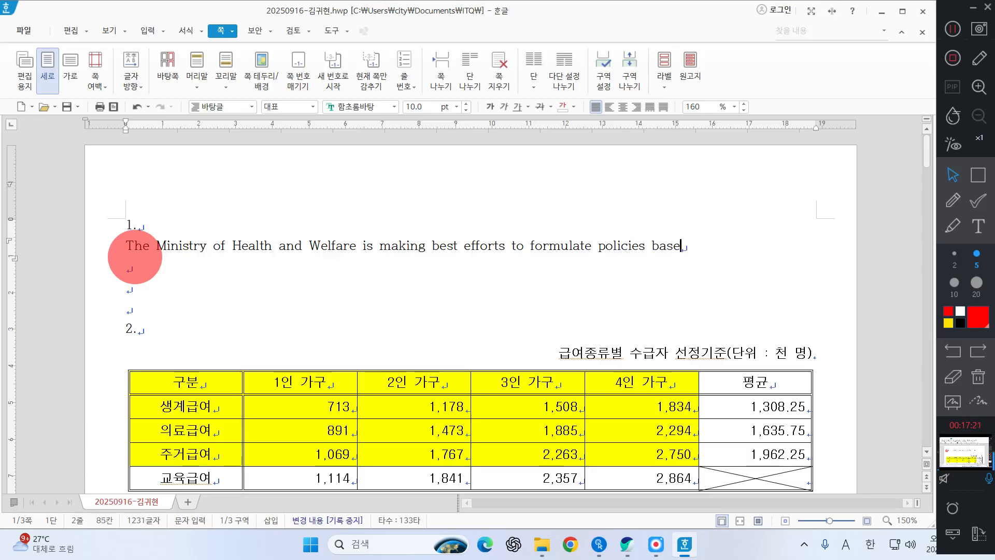
{"action": "type", "text": "d on s"}
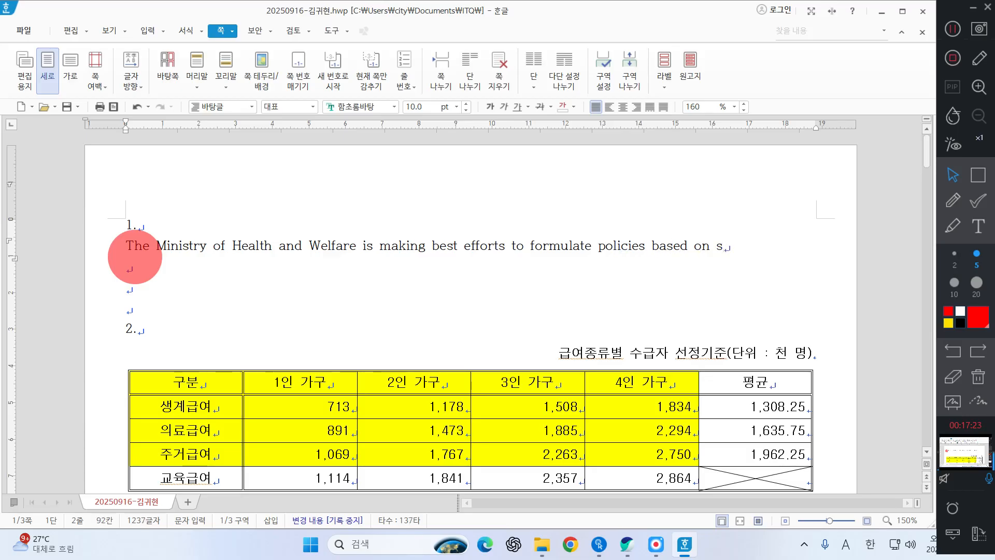
{"action": "type", "text": "tatis"}
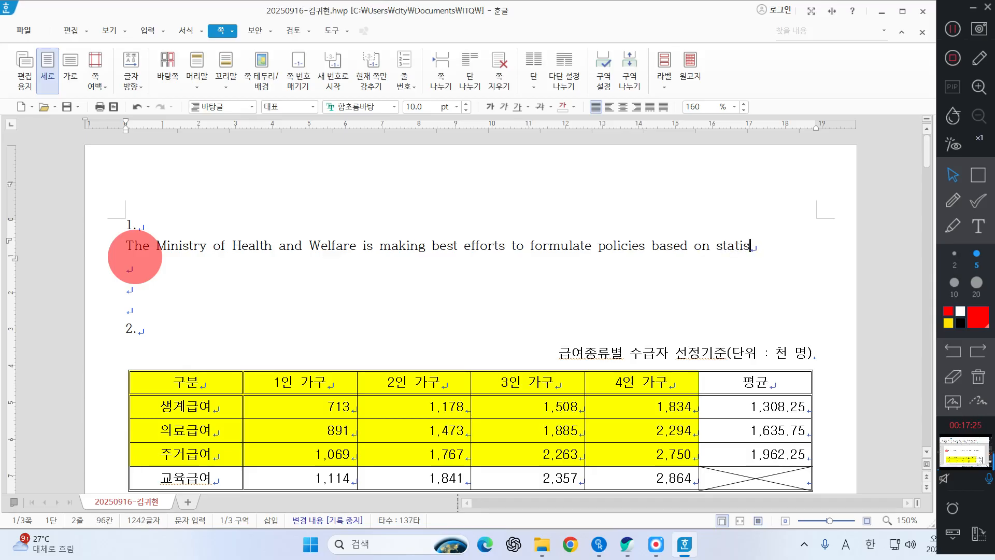
{"action": "type", "text": "tical e"}
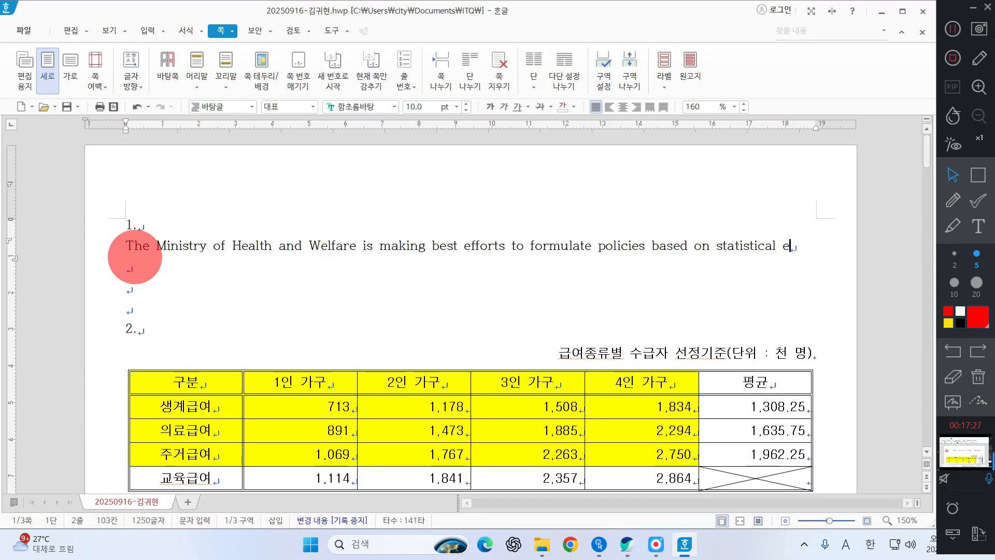
{"action": "type", "text": "v"}
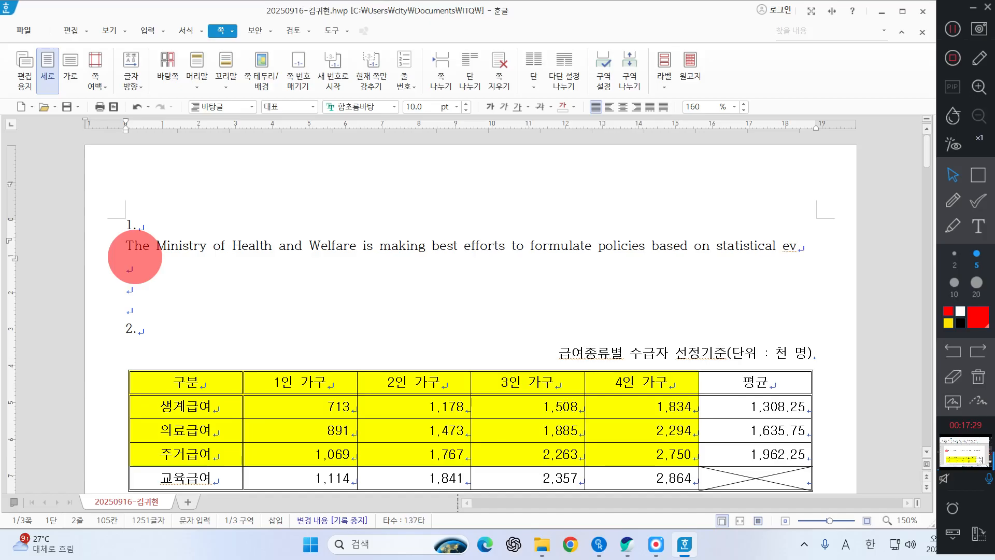
{"action": "type", "text": "iden"}
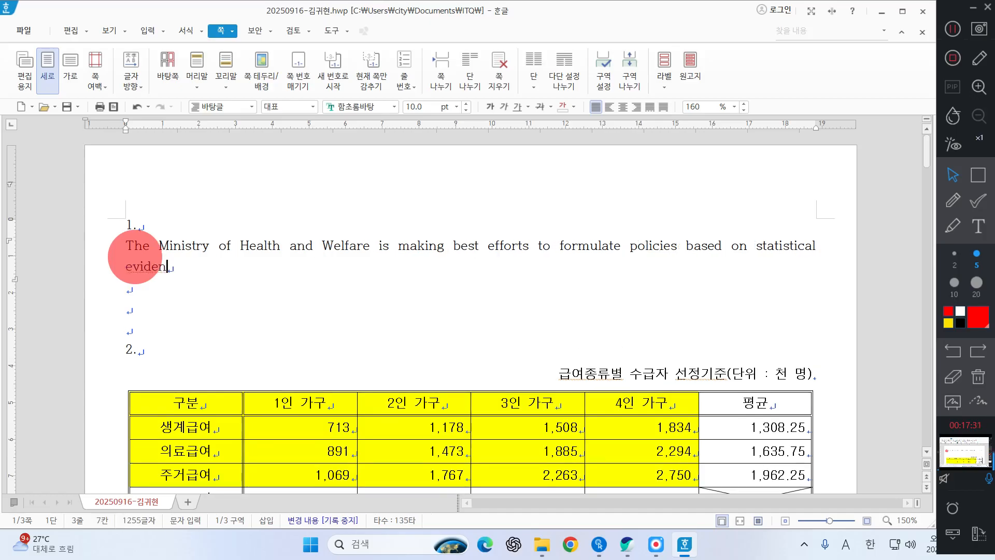
{"action": "type", "text": "ce with a "}
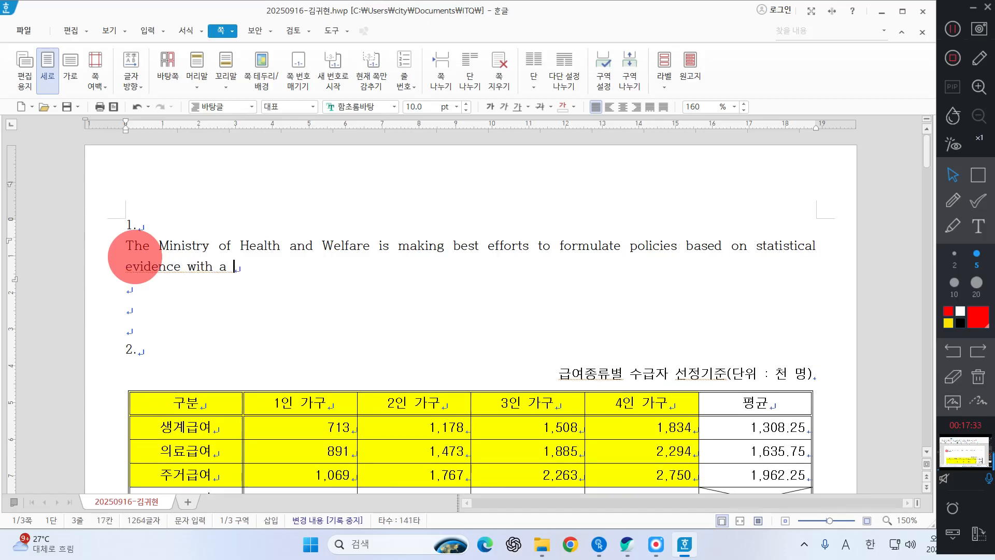
{"action": "type", "text": "wiew to r"}
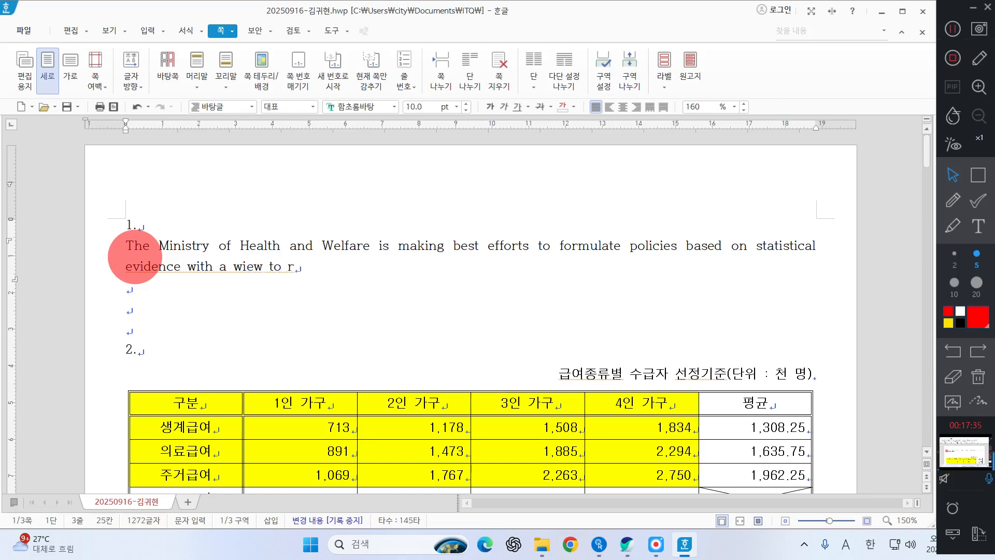
{"action": "type", "text": "ea"}
{"action": "type", "text": "ze our u"}
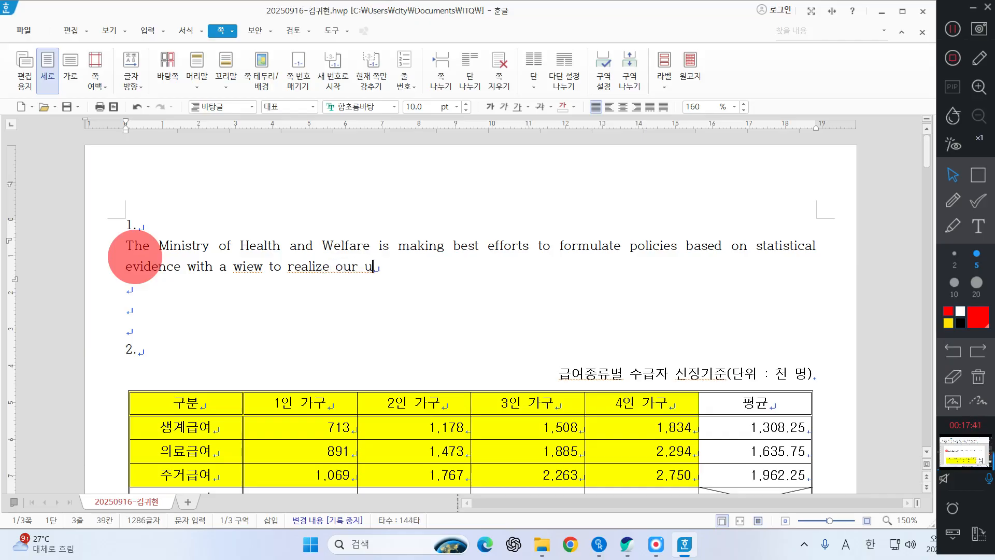
{"action": "type", "text": "bis"}
{"action": "type", "text": "ion"}
Step: Complete the English sentence under item 1 with "view to realize our vision.", correcting any misspelled words
{"action": "key", "text": "BackSpace"}
{"action": "key", "text": "BackSpace"}
{"action": "key", "text": "BackSpace"}
{"action": "key", "text": "BackSpace"}
{"action": "key", "text": "BackSpace"}
{"action": "key", "text": "BackSpace"}
{"action": "type", "text": "vision."}
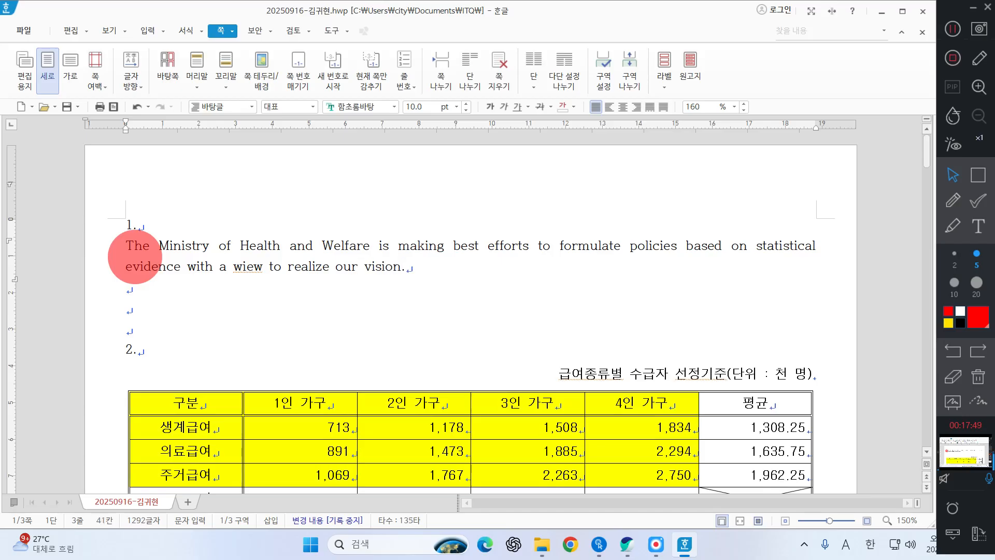
{"action": "key", "text": "Left"}
{"action": "type", "text": "v"}
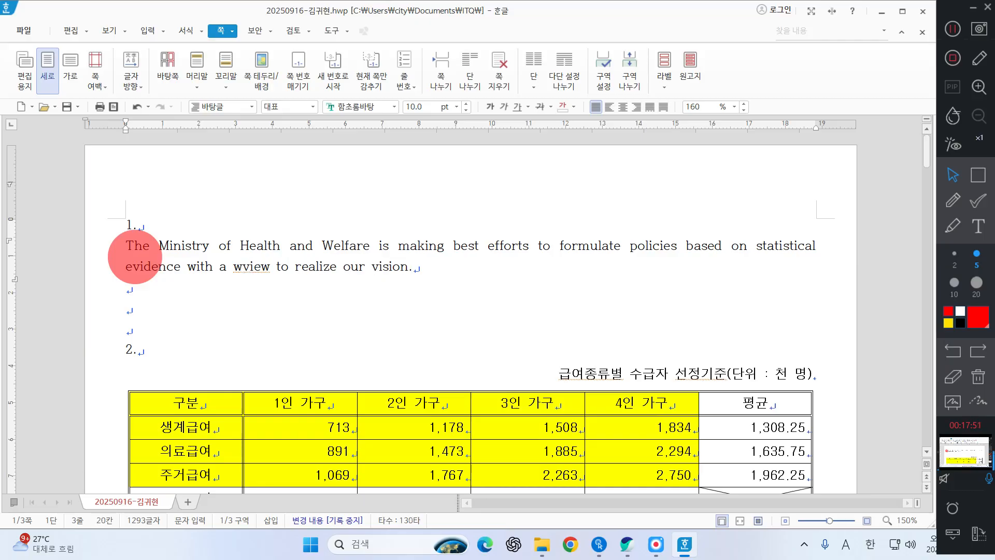
{"action": "key", "text": "BackSpace"}
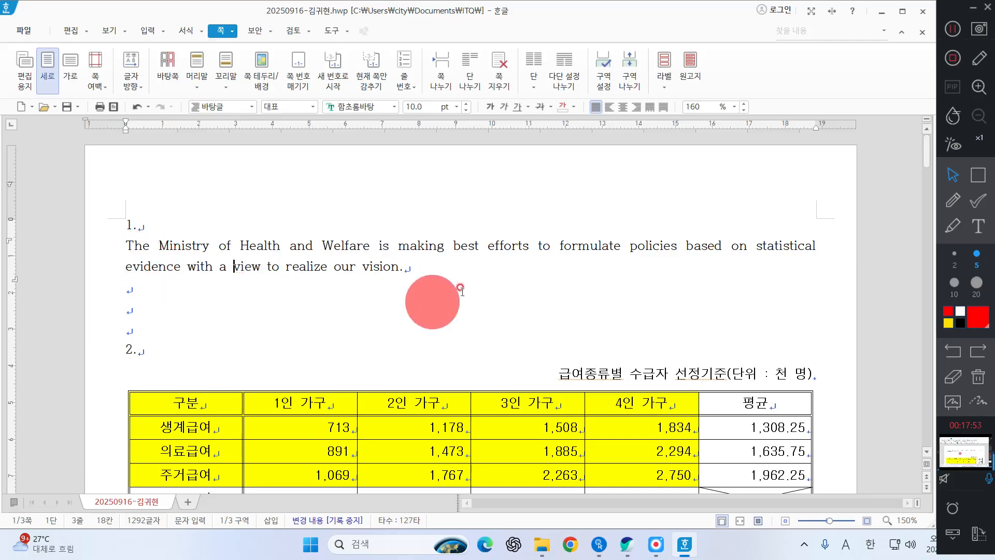
Step: Start a new paragraph below the English sentence and enter "복지란 좋은 건강, 윤택한 생활, 안락한 환경 등이"
{"action": "left_click", "coordinate": [456, 276]}
{"action": "key", "text": "Return"}
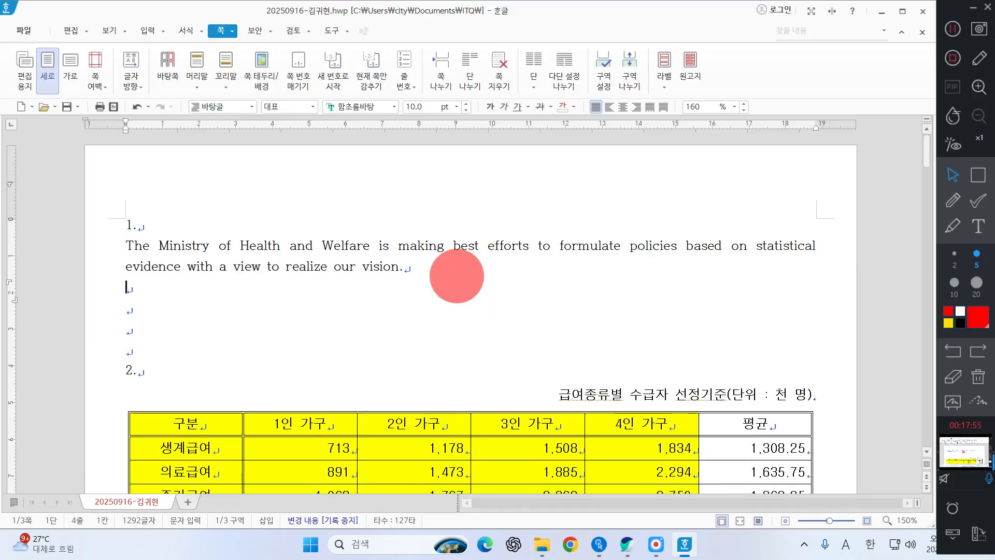
{"action": "type", "text": "복지란 "}
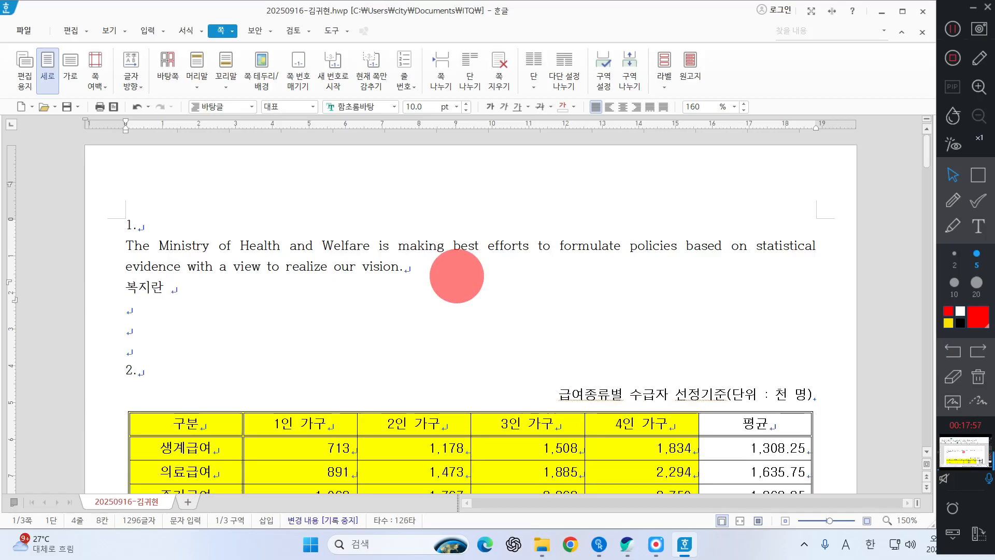
{"action": "type", "text": "좋은 건강, ㅇ"}
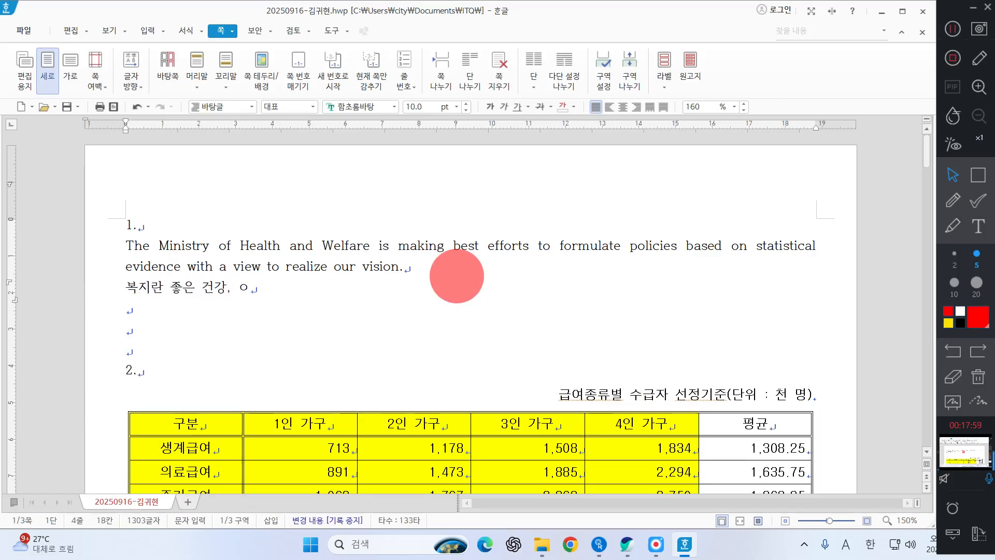
{"action": "key", "text": "BackSpace"}
{"action": "type", "text": "윤택한 생"}
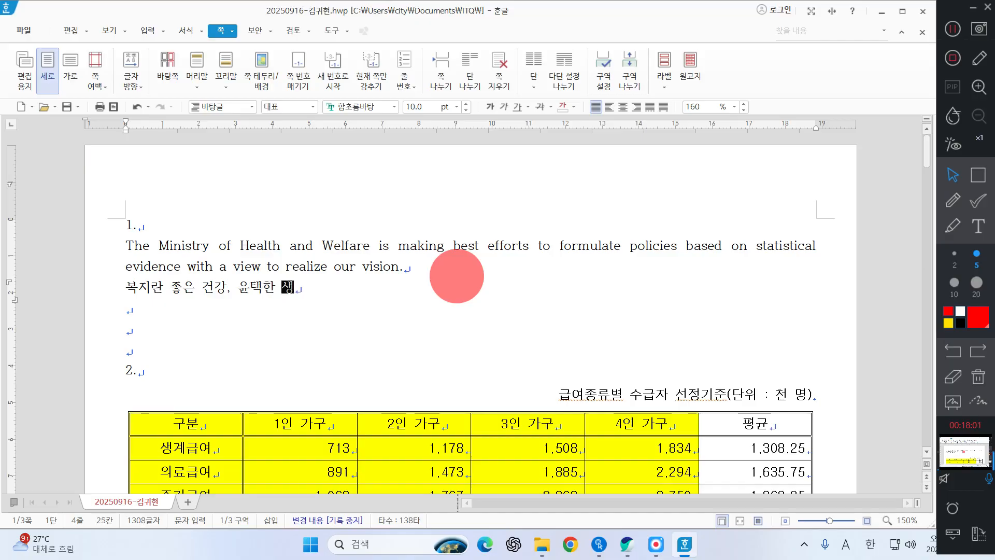
{"action": "type", "text": "활, 안락한"}
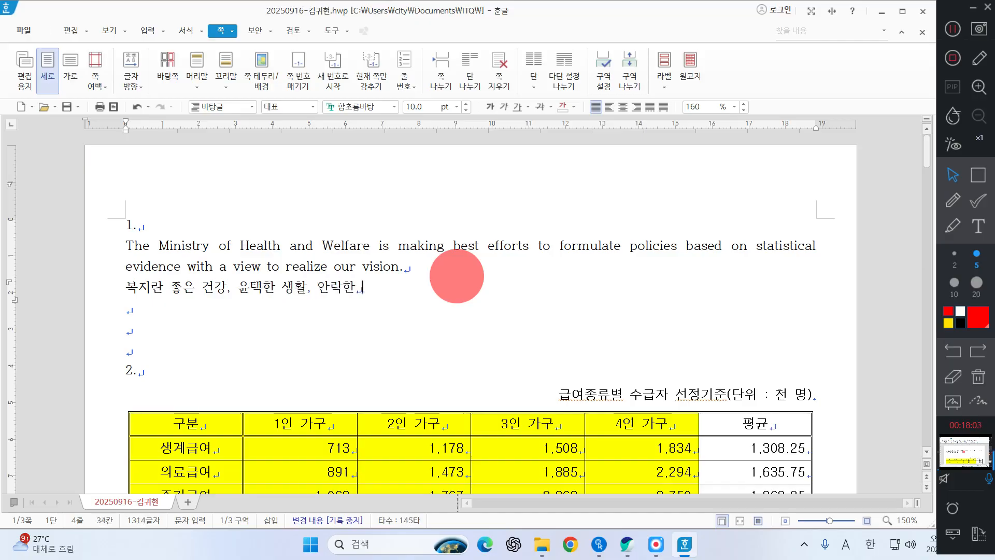
{"action": "type", "text": " 환경 등이 영"}
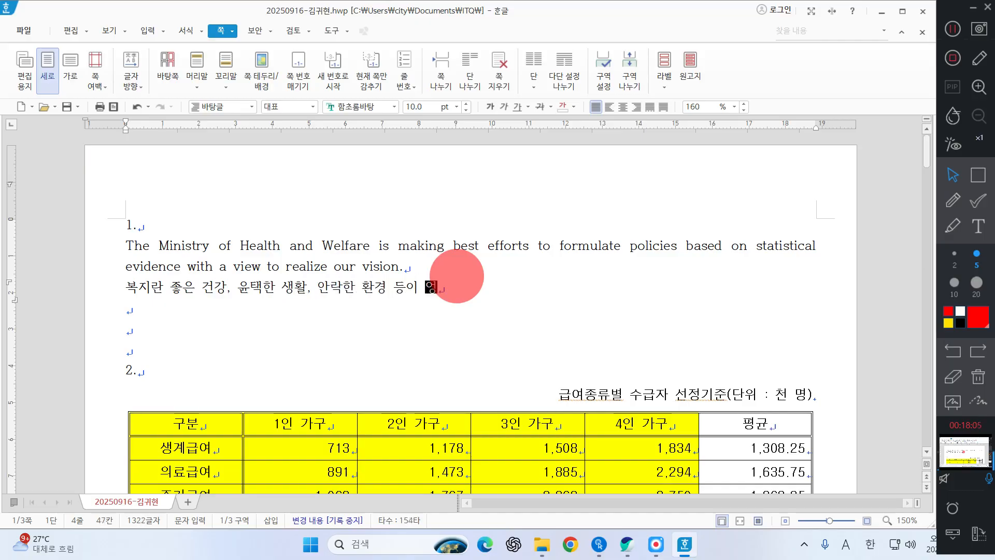
{"action": "type", "text": "우러져 해"}
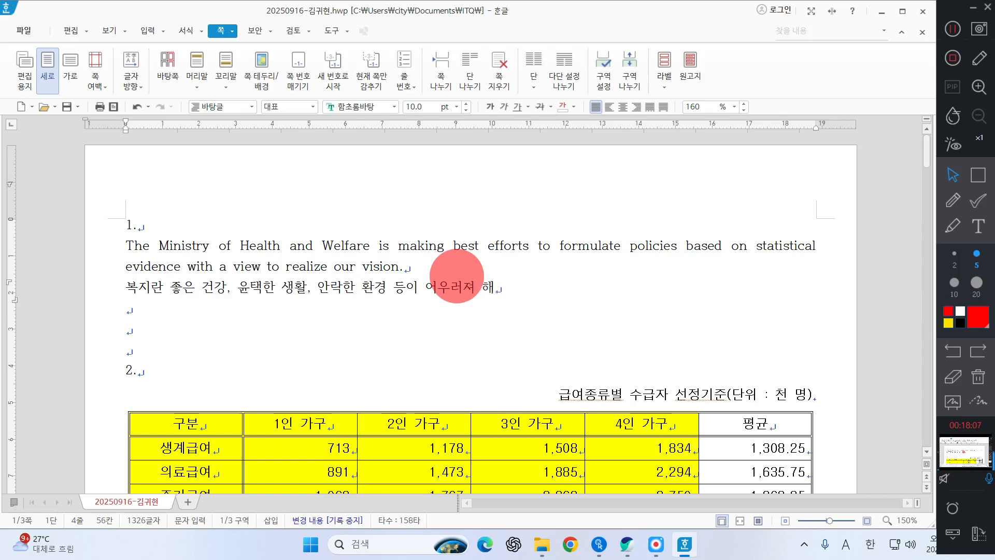
{"action": "key", "text": "BackSpace"}
{"action": "type", "text": "행복하게 살아가"}
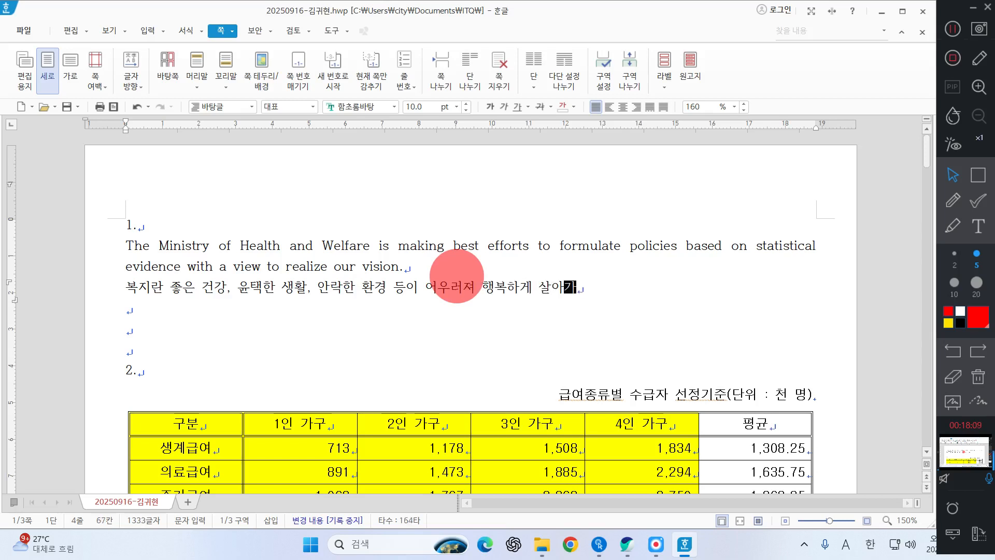
{"action": "type", "text": "는 삶의 질에 "}
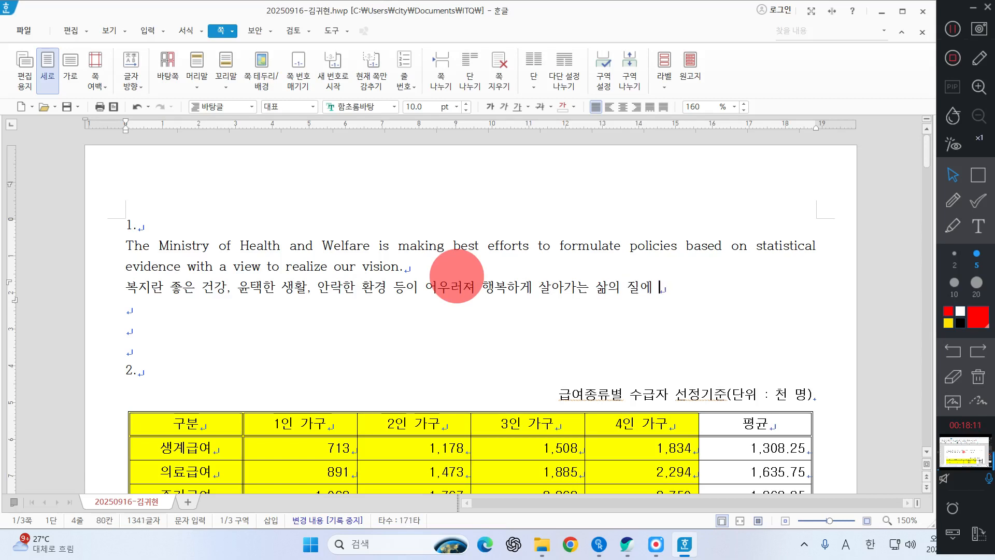
{"action": "type", "text": "대한 기준을 맗"}
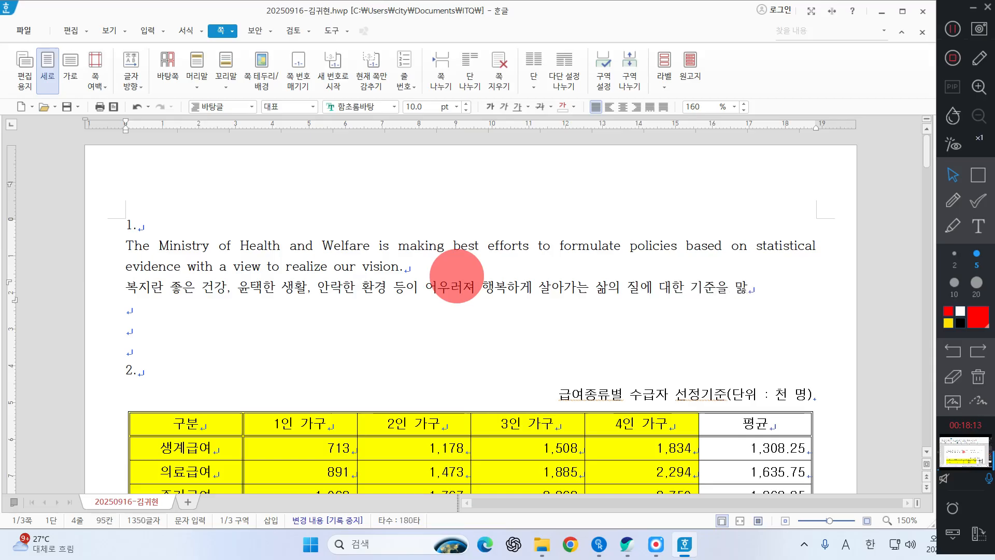
{"action": "type", "text": "하는 것으로 국"}
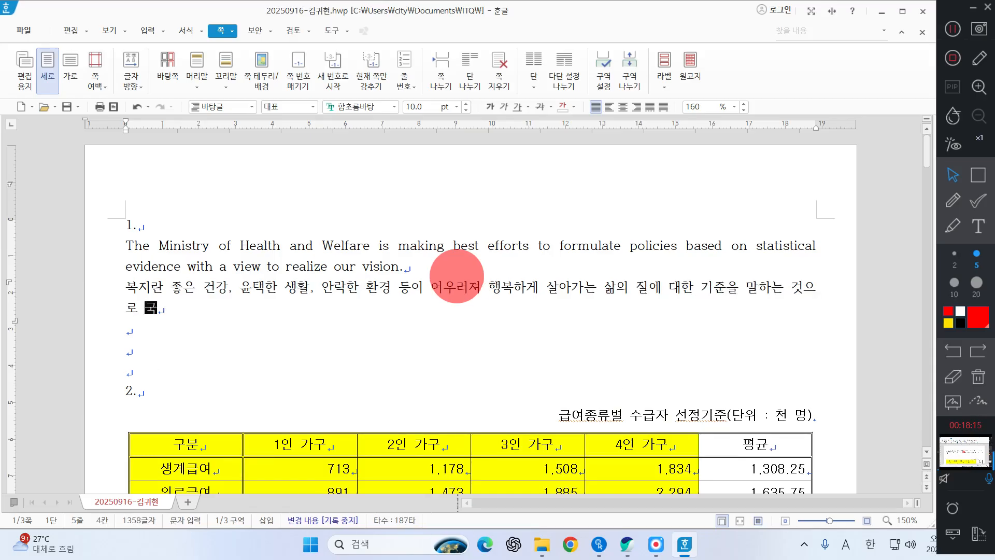
{"action": "type", "text": "민 전체가 행복"}
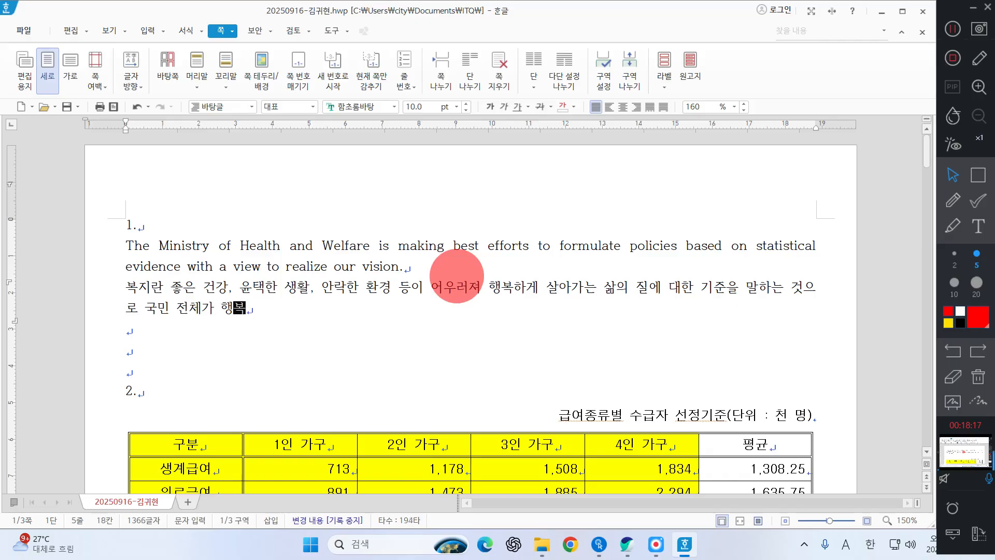
{"action": "type", "text": "하게 살 수 있도록"}
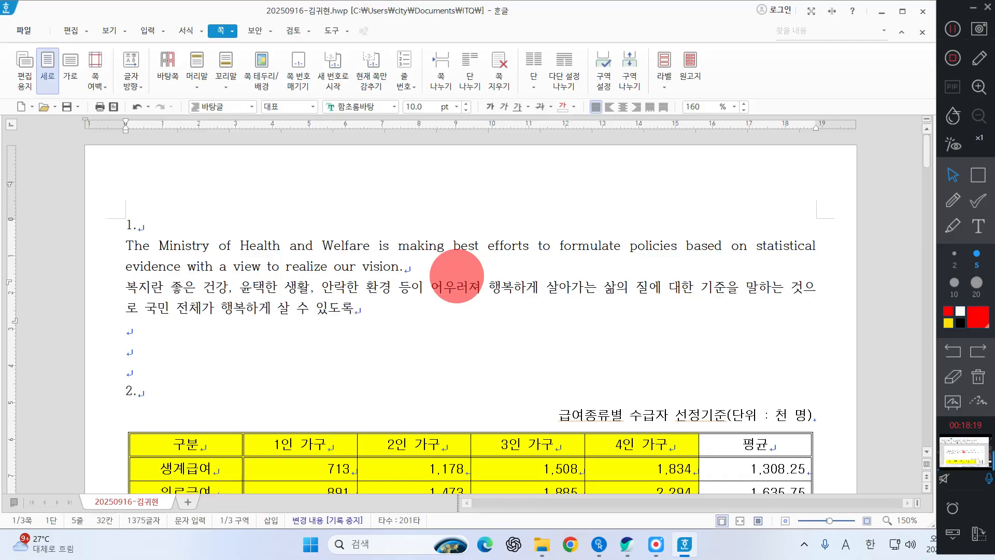
{"action": "type", "text": " 하는 데 ㅈ"}
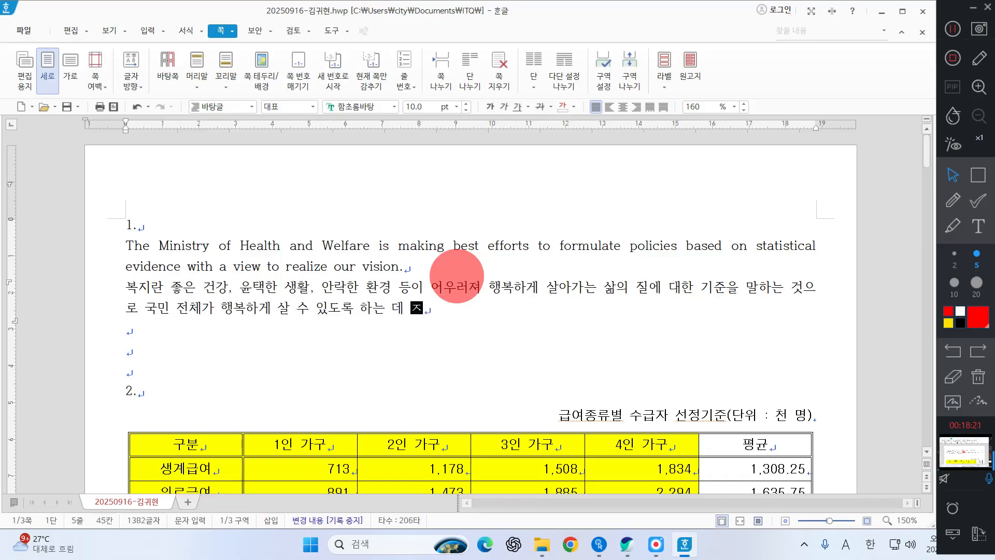
{"action": "type", "text": "중시점을 두어 노려"}
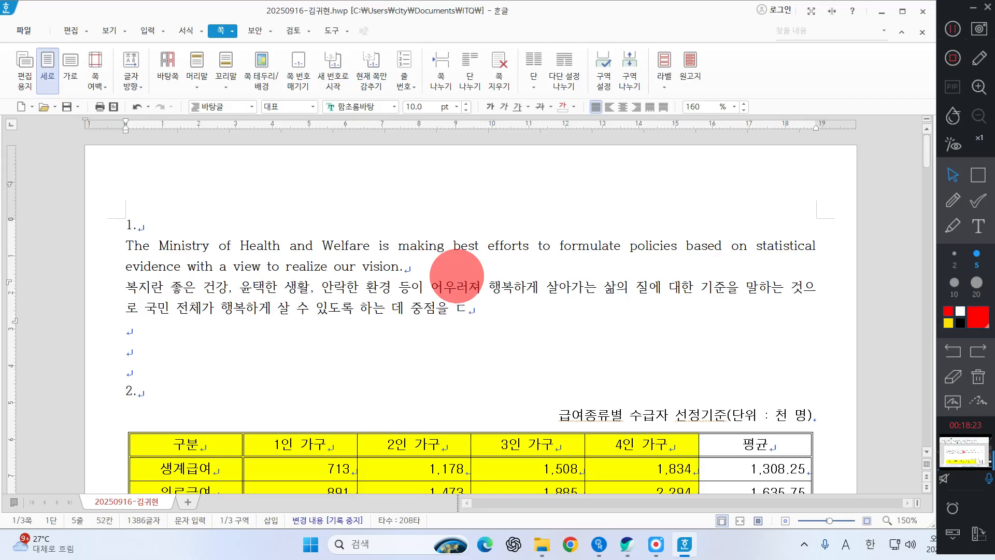
{"action": "type", "text": "ㄱ하는 정책이다."}
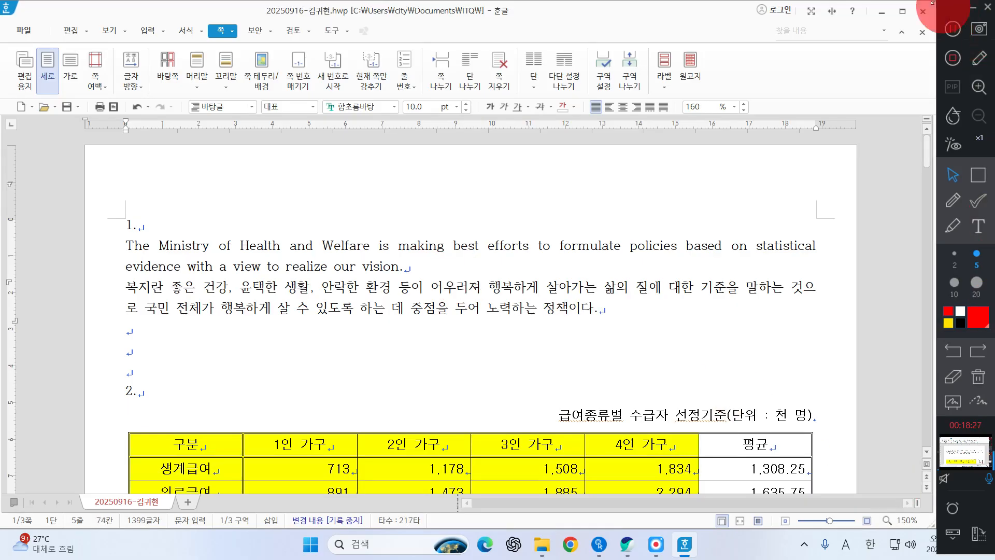
{"action": "left_click", "coordinate": [958, 35]}
{"action": "left_click", "coordinate": [960, 36]}
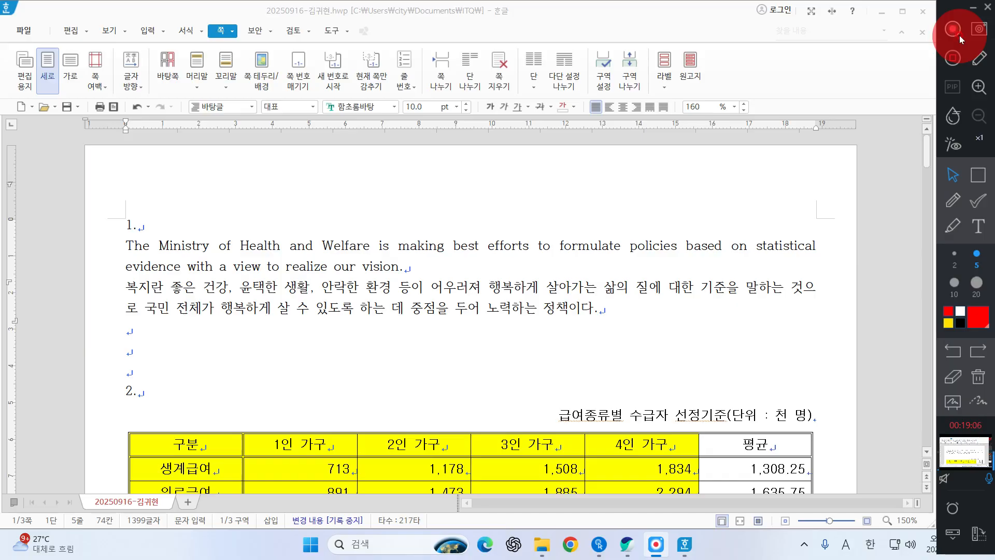
Step: Select the English and Korean paragraphs under item 1 and start adding a new style
{"action": "left_click_drag", "start_coordinate": [101, 249], "coordinate": [149, 313]}
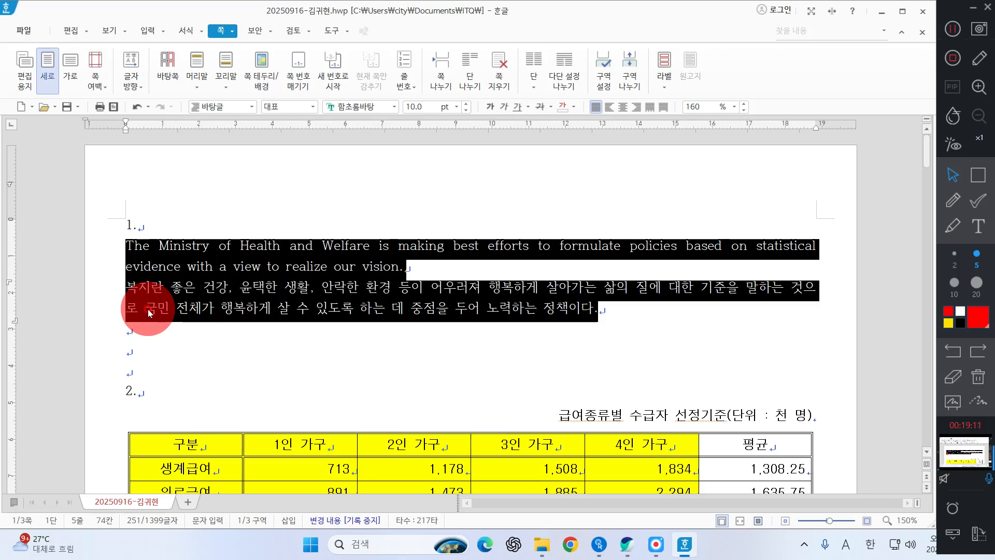
{"action": "key", "text": "F6"}
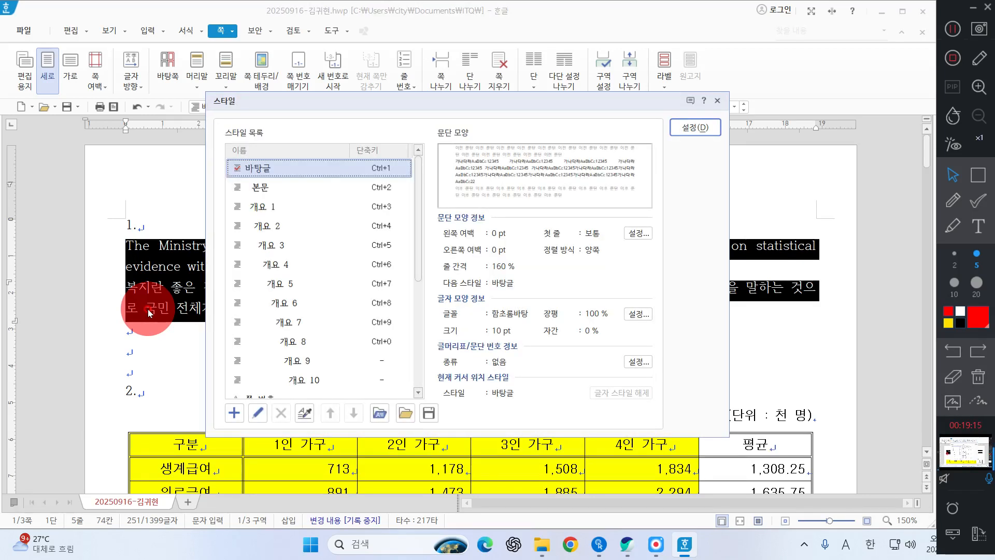
{"action": "mouse_move", "coordinate": [628, 545]}
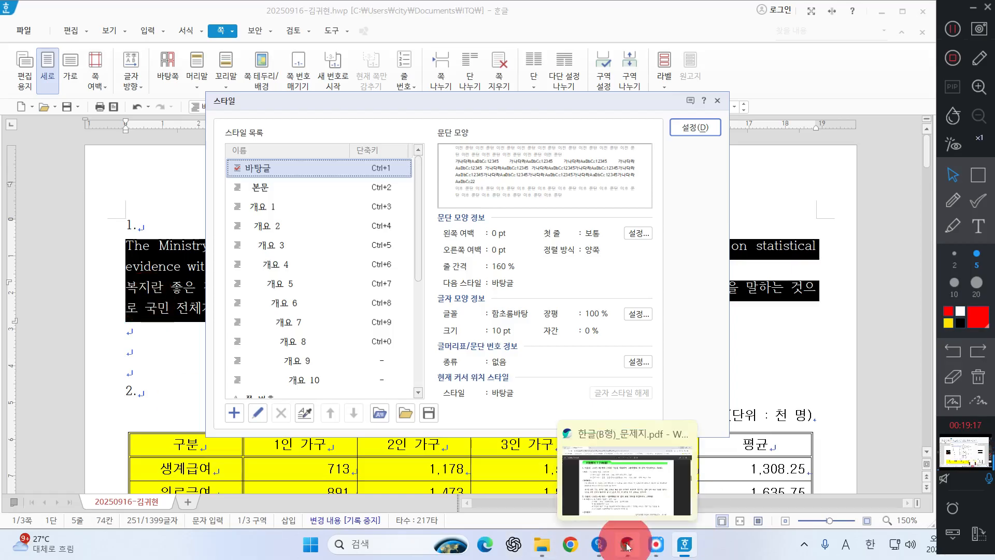
{"action": "left_click", "coordinate": [237, 413]}
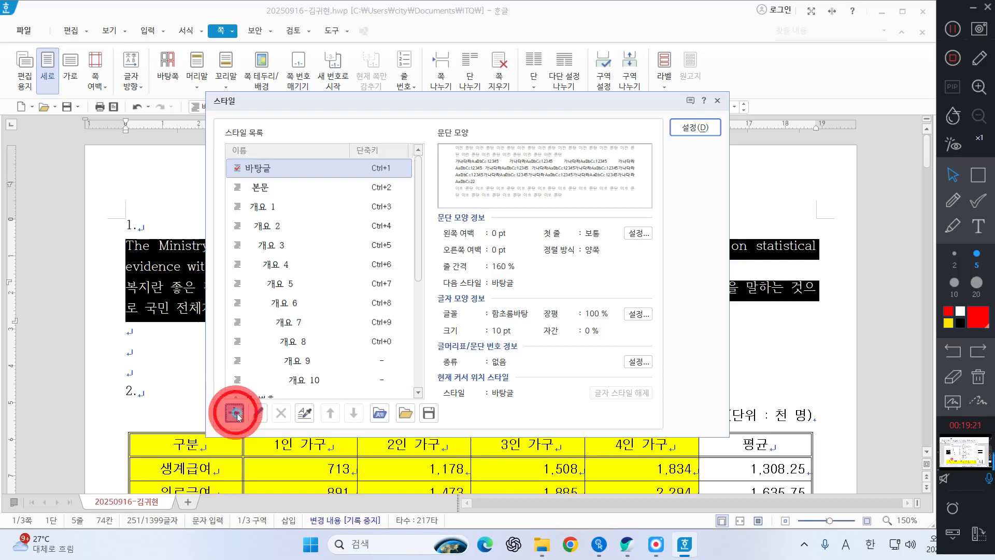
Step: Copy the style name "welfare" from the exam PDF's item 1 conditions and use it as the new style's name
{"action": "left_click", "coordinate": [627, 544]}
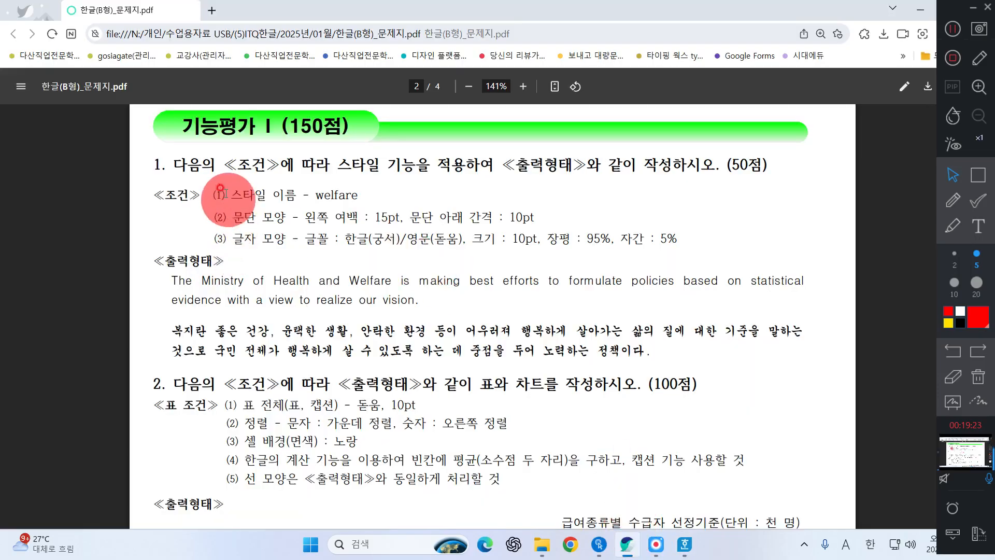
{"action": "left_click_drag", "start_coordinate": [214, 193], "coordinate": [360, 202]}
{"action": "key", "text": "ctrl+c"}
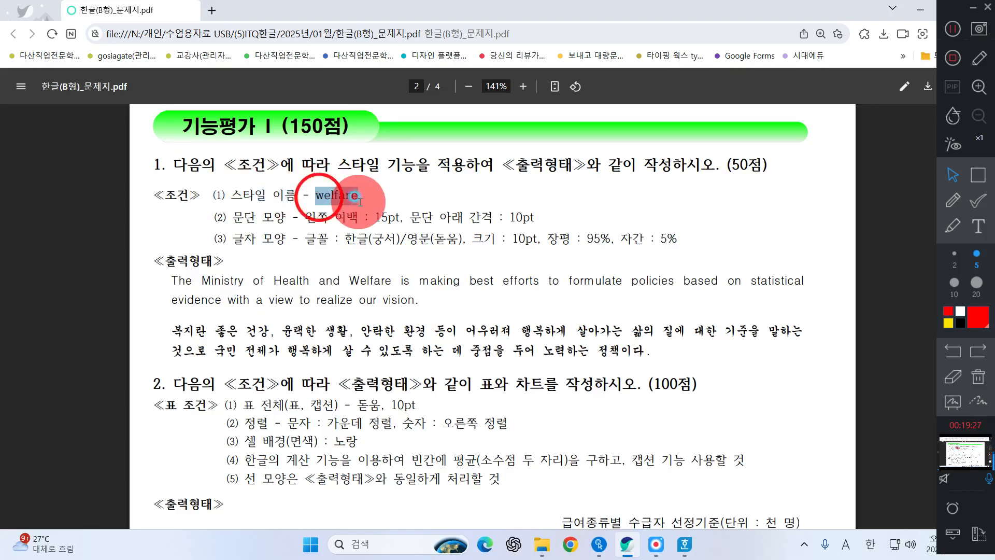
{"action": "left_click", "coordinate": [918, 13]}
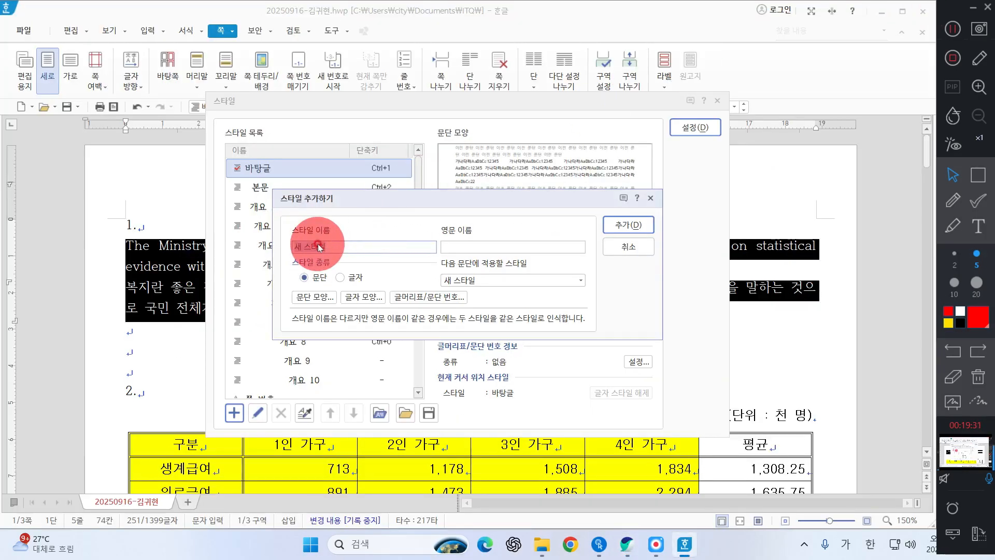
{"action": "left_click", "coordinate": [318, 247]}
{"action": "key", "text": "ctrl+v"}
{"action": "left_click", "coordinate": [353, 275]}
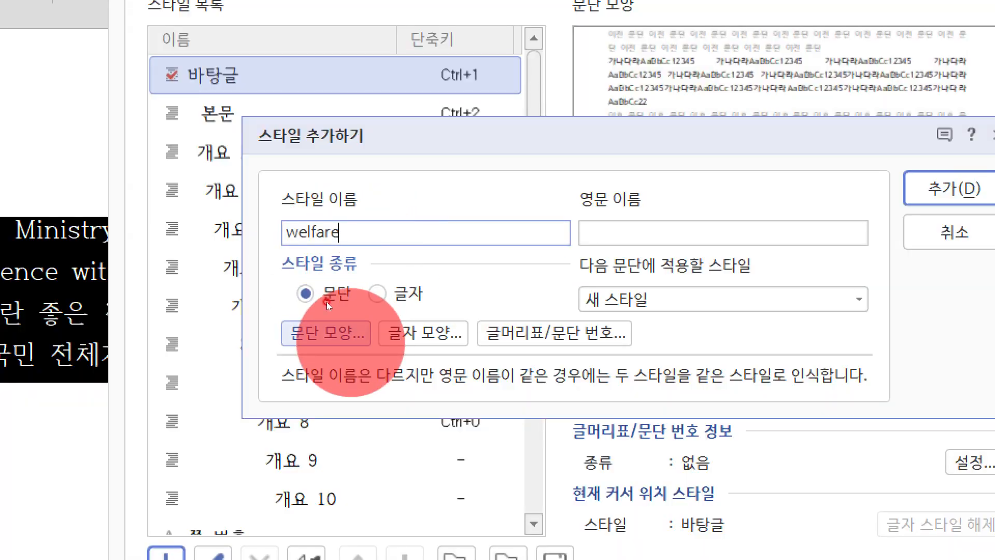
Step: Set the welfare style's paragraph shape to a 15 pt left margin and 10 pt spacing below the paragraph
{"action": "left_click", "coordinate": [350, 340]}
{"action": "left_click", "coordinate": [350, 340]}
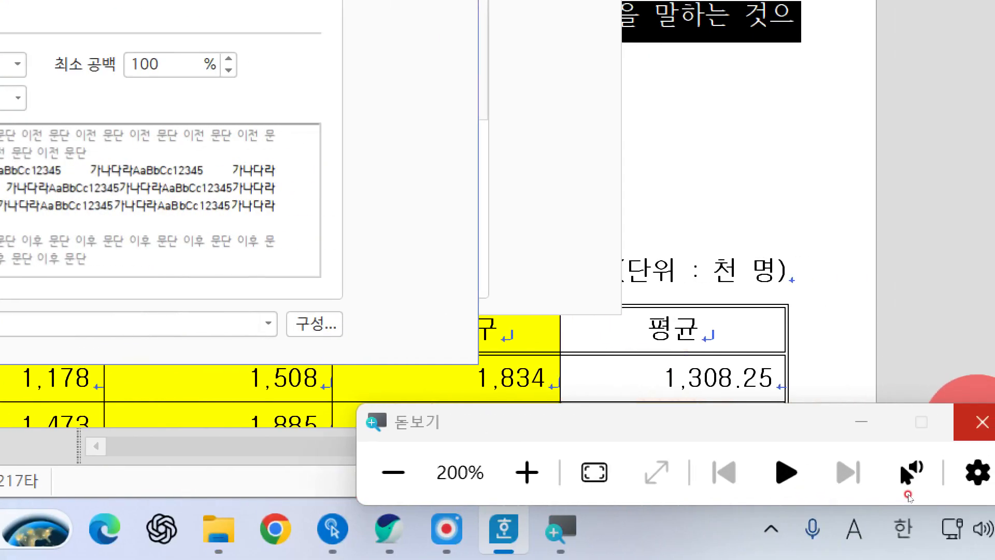
{"action": "left_click", "coordinate": [981, 424]}
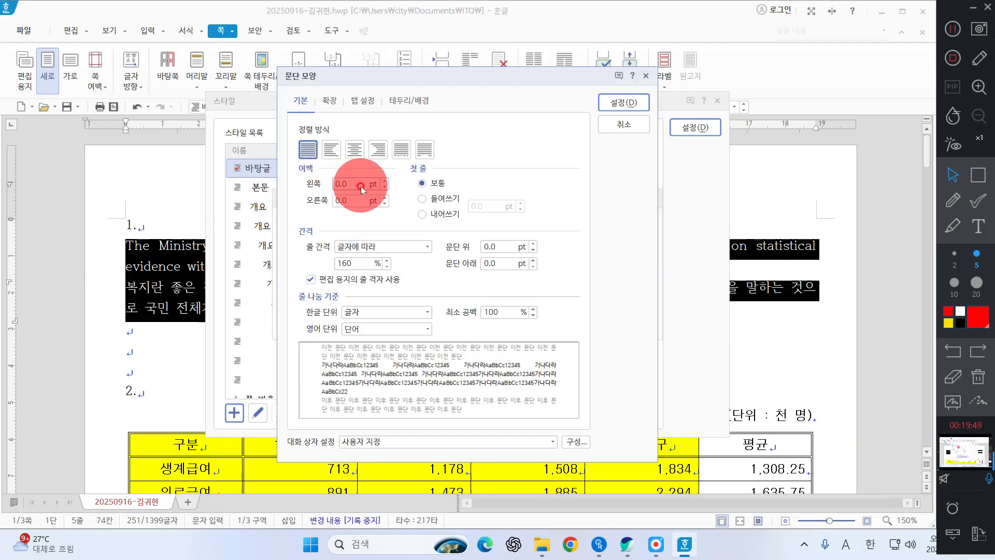
{"action": "type", "text": "15"}
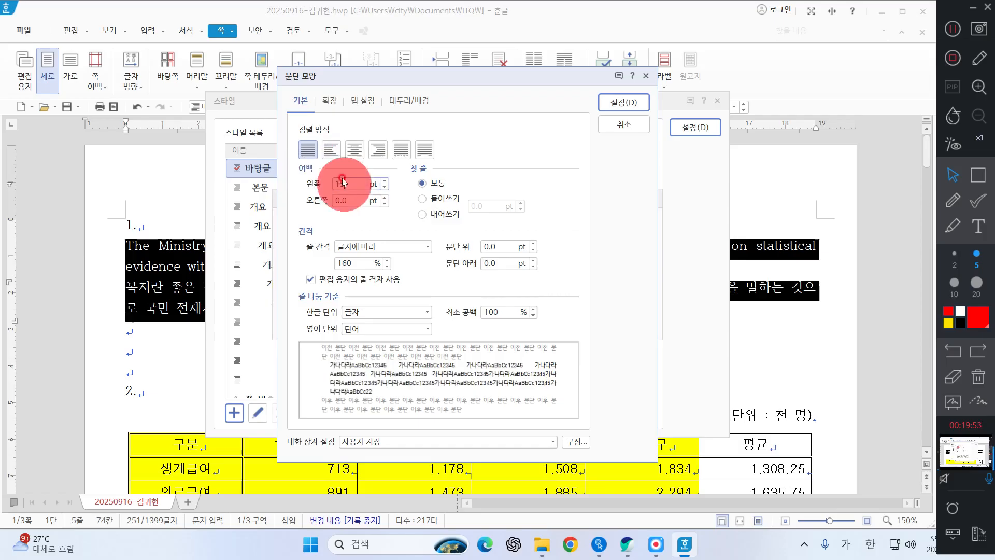
{"action": "left_click", "coordinate": [505, 263]}
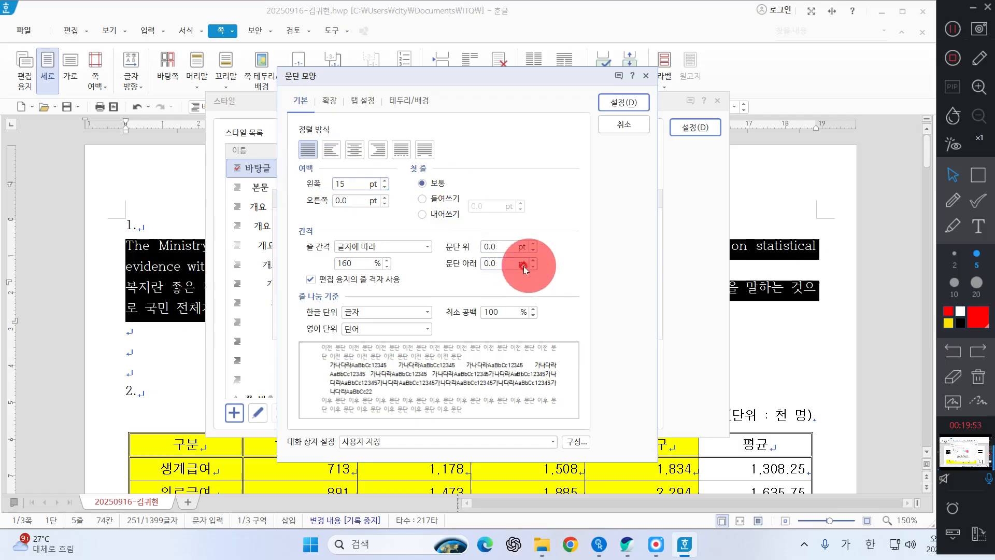
{"action": "type", "text": "10"}
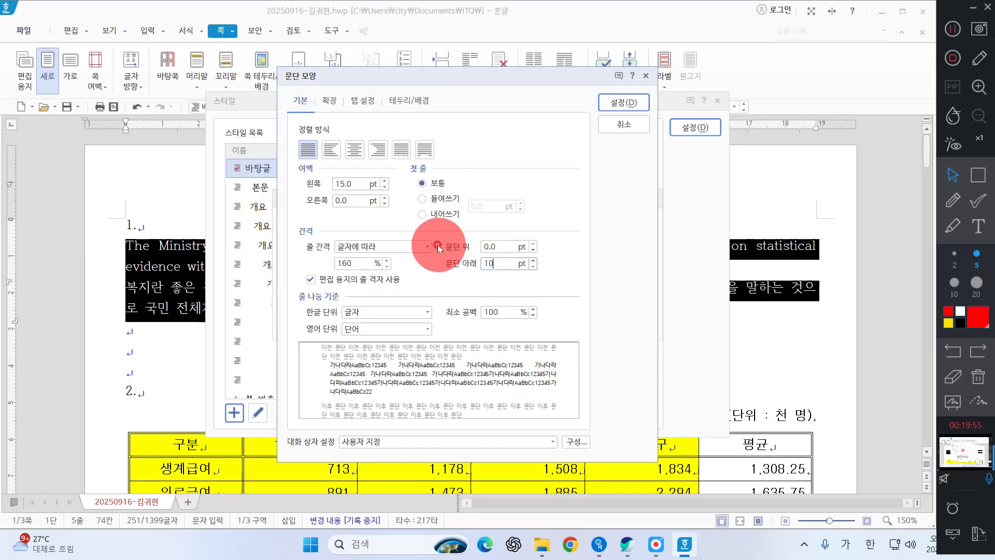
{"action": "left_click", "coordinate": [367, 318]}
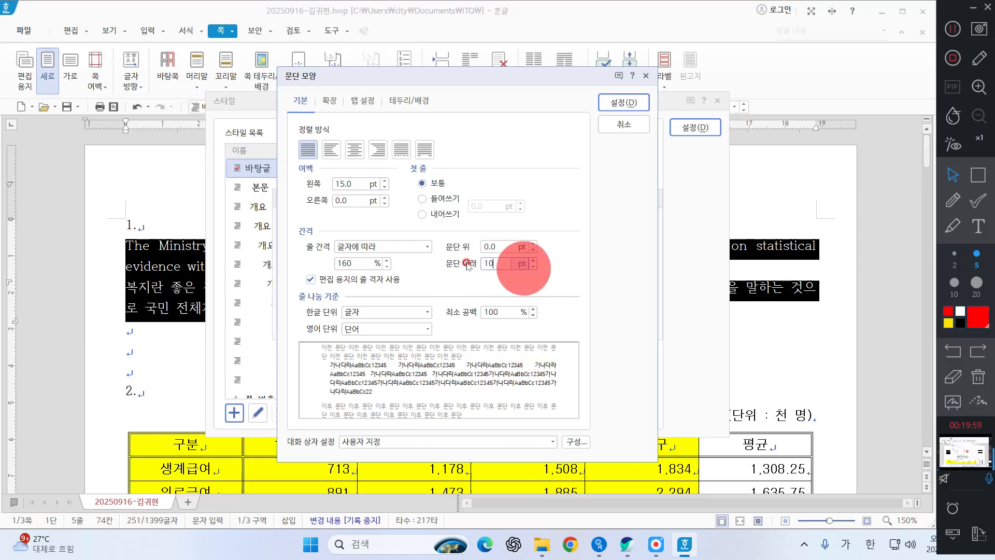
{"action": "left_click", "coordinate": [630, 103]}
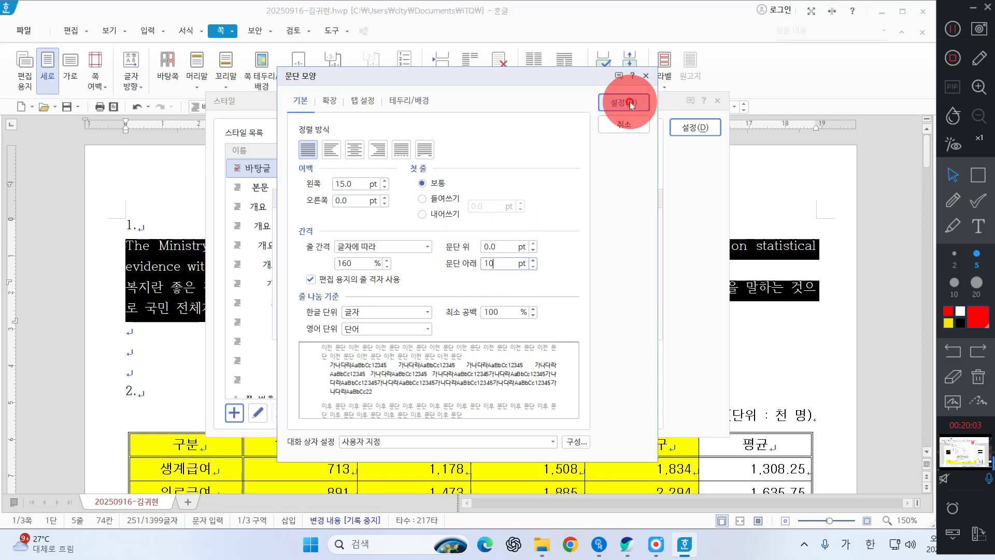
Step: In the welfare style's character shape, set the Korean (한글) font to 궁서
{"action": "left_click", "coordinate": [362, 299]}
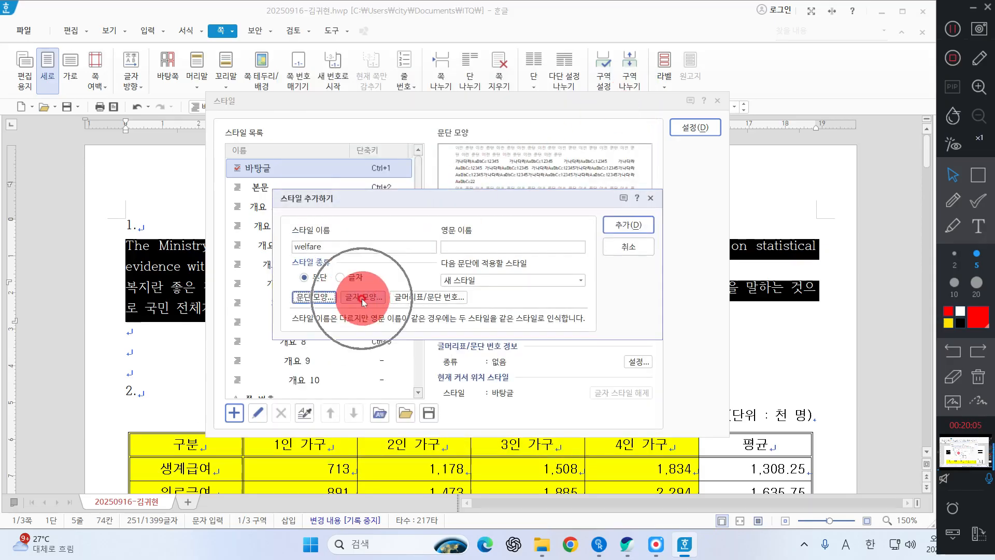
{"action": "left_click", "coordinate": [362, 299]}
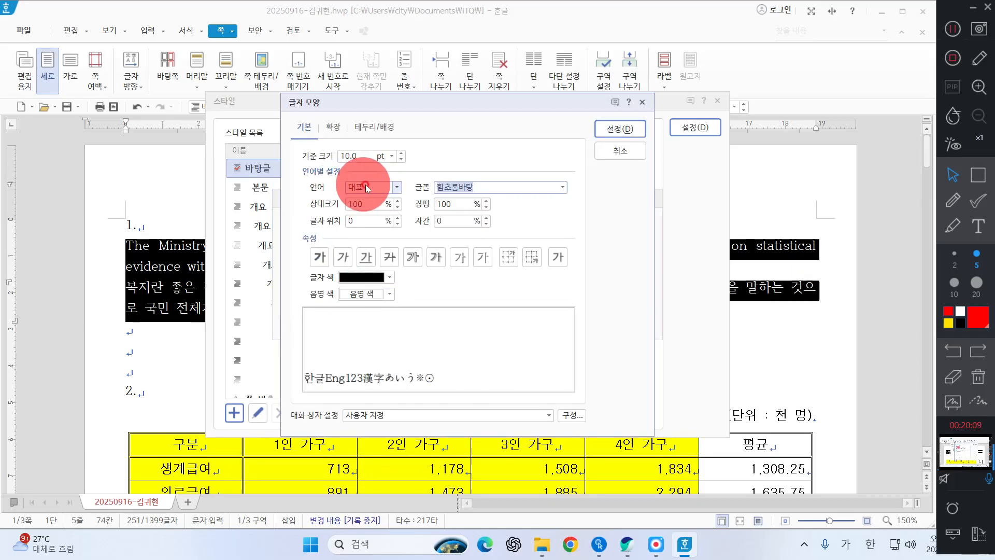
{"action": "left_click", "coordinate": [354, 186]}
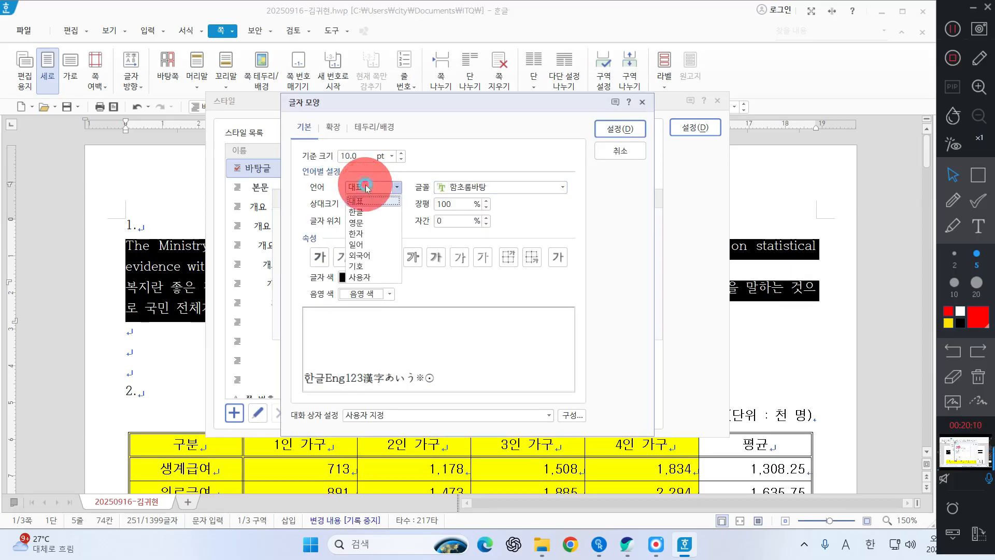
{"action": "left_click", "coordinate": [358, 216]}
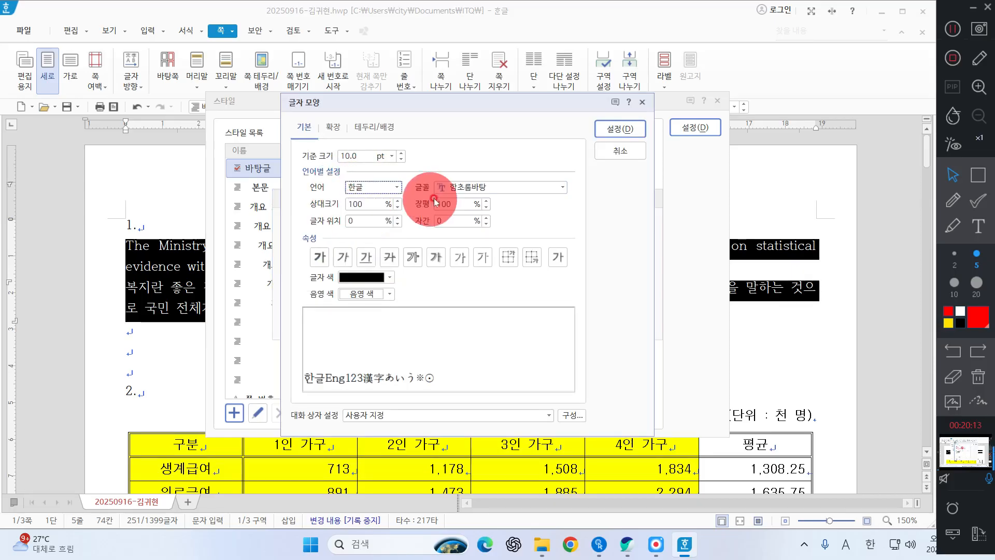
{"action": "left_click", "coordinate": [486, 184]}
{"action": "type", "text": "궁ㅅ"}
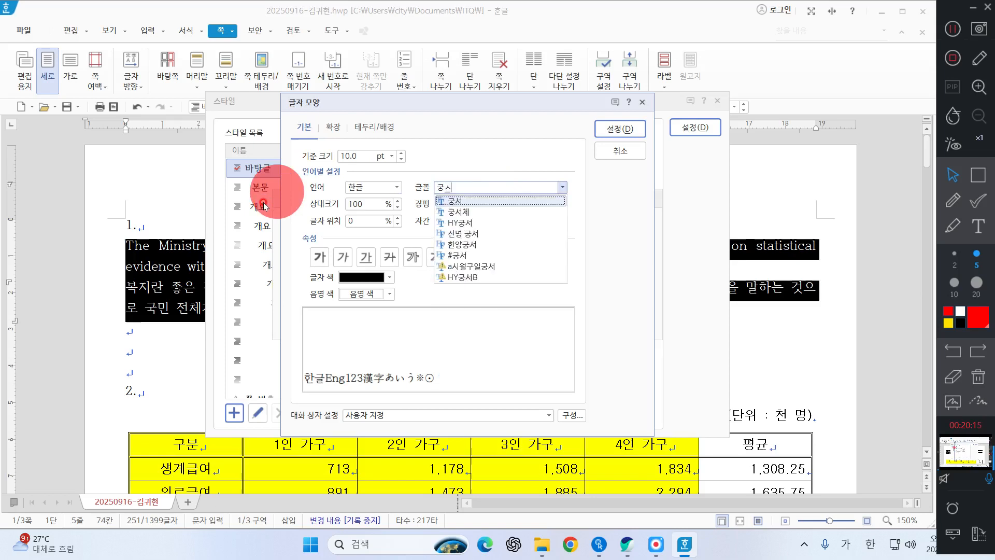
{"action": "left_click", "coordinate": [452, 201]}
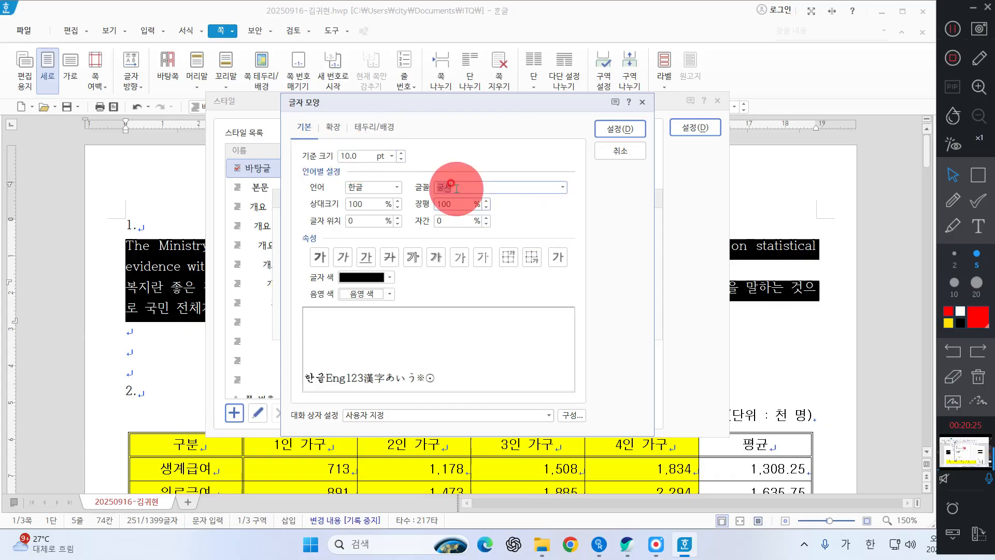
{"action": "left_click", "coordinate": [563, 188]}
{"action": "left_click", "coordinate": [595, 237]}
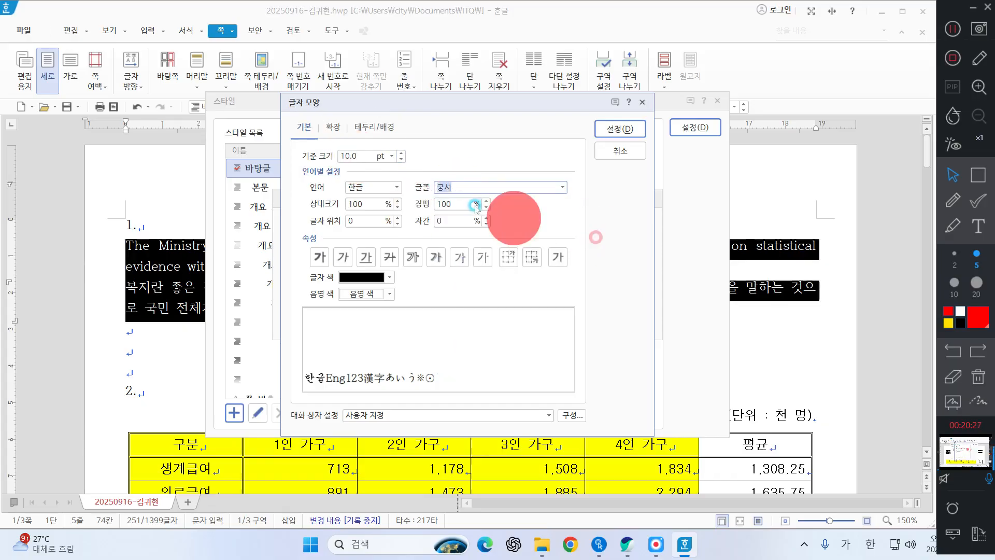
Step: Set the Korean text's character width (장평) to 95% and letter spacing (자간) to 5%
{"action": "left_click_drag", "start_coordinate": [458, 204], "coordinate": [348, 204]}
{"action": "type", "text": "95"}
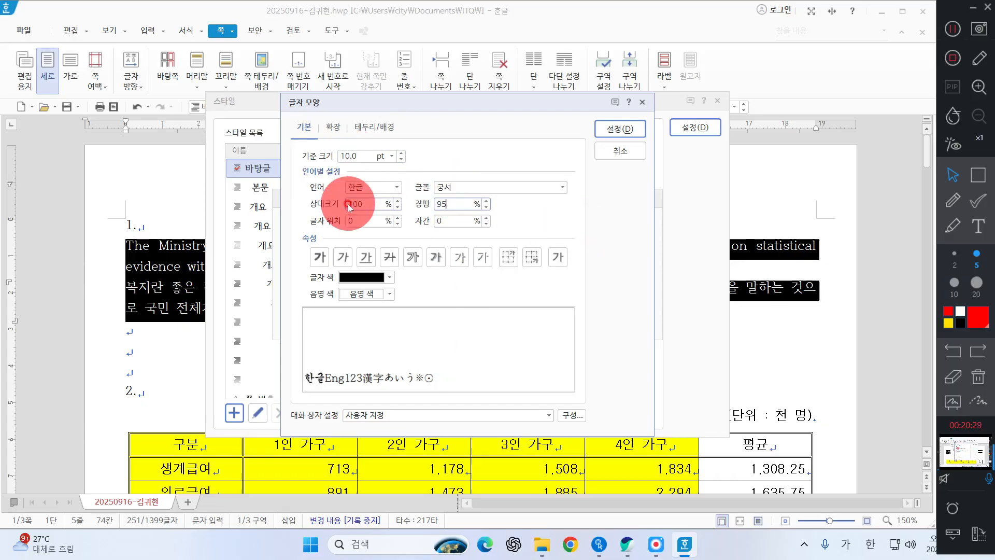
{"action": "double_click", "coordinate": [440, 222]}
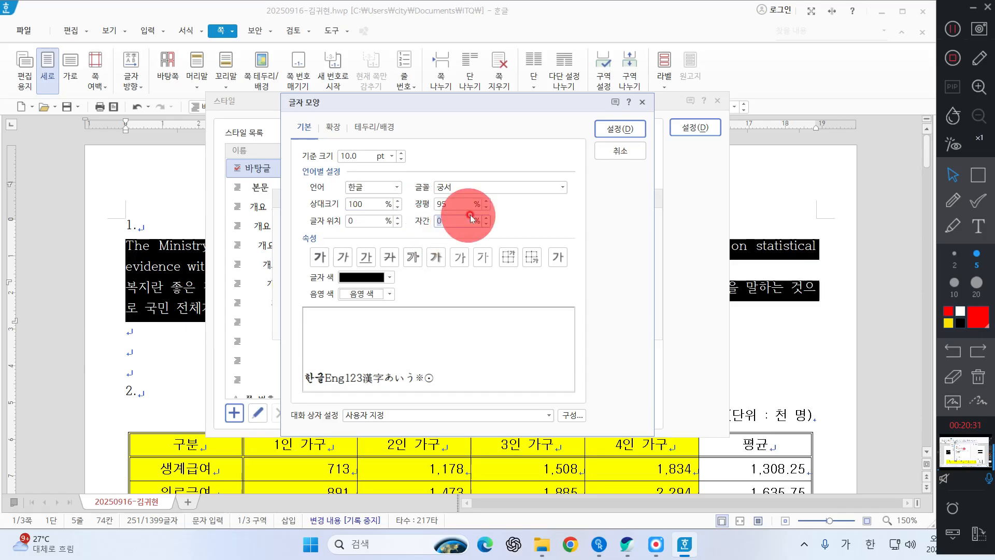
{"action": "type", "text": "5"}
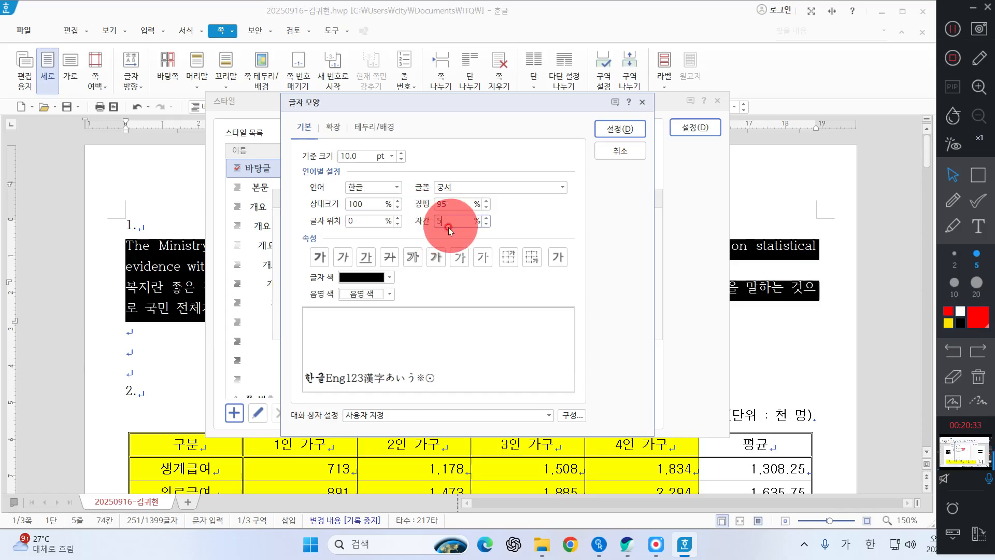
Step: Set the welfare style's English (영문) font to 돋움
{"action": "left_click", "coordinate": [379, 191]}
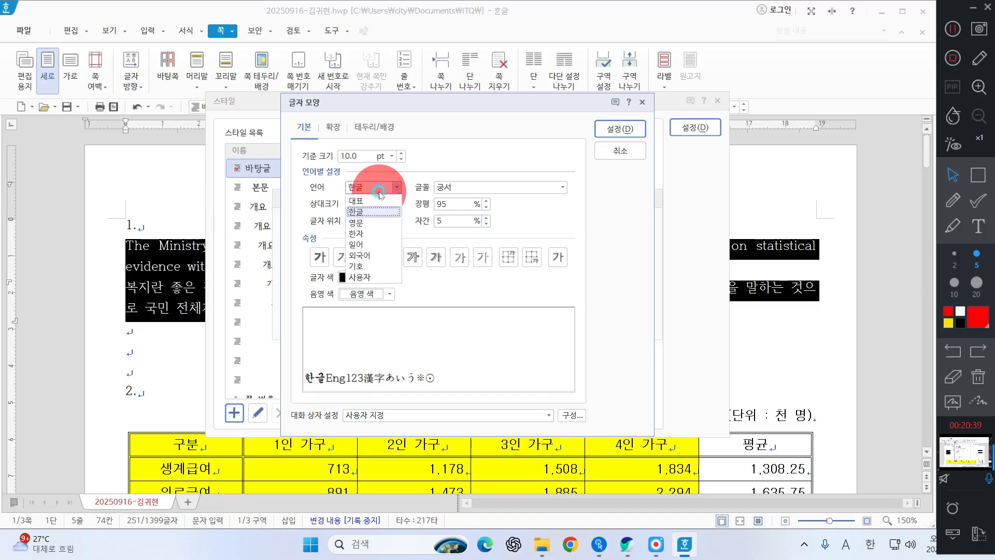
{"action": "left_click", "coordinate": [372, 228]}
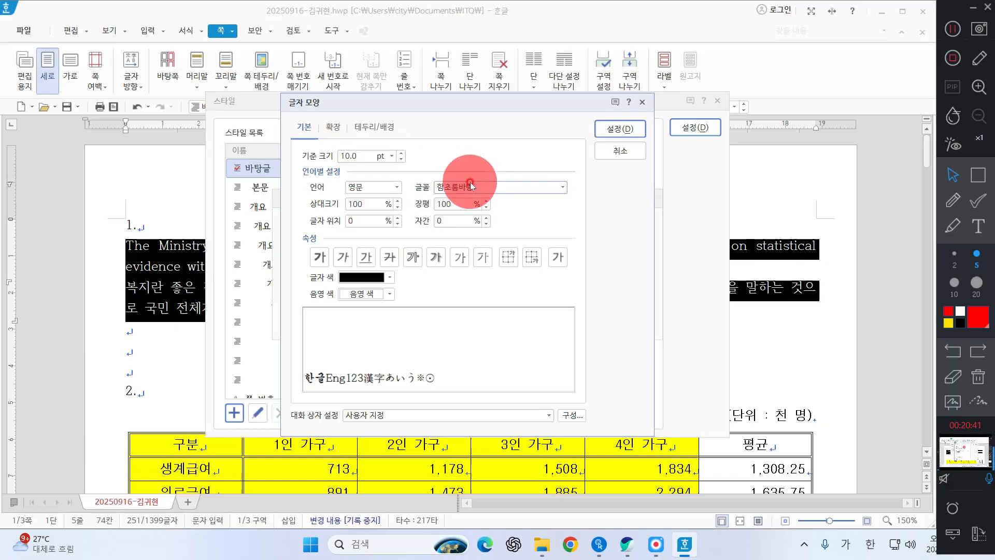
{"action": "left_click", "coordinate": [525, 187]}
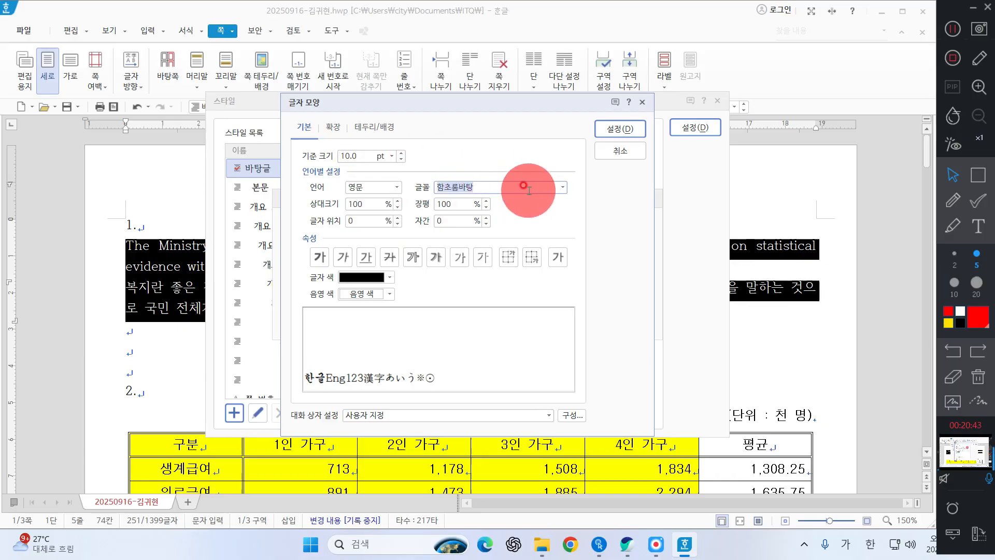
{"action": "type", "text": "돋움"}
{"action": "key", "text": "Return"}
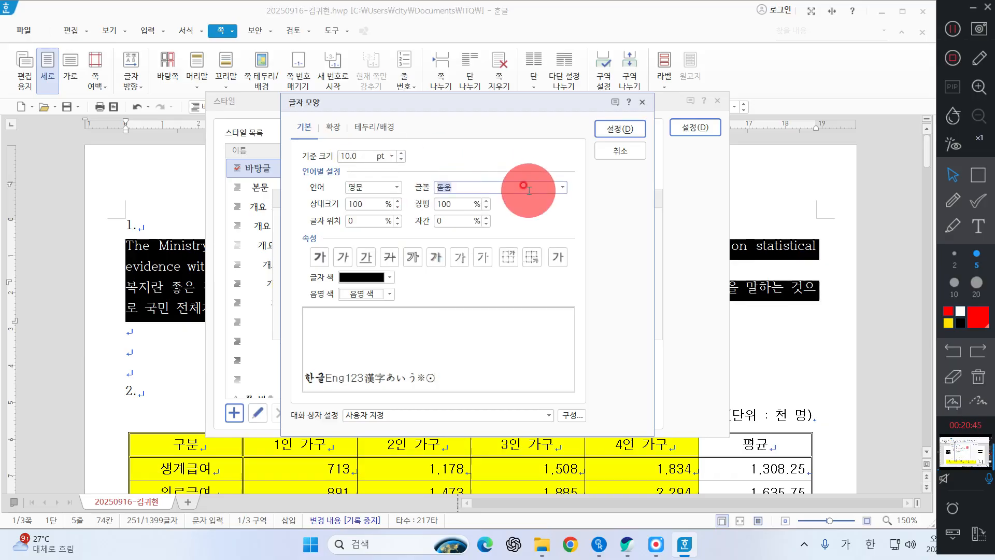
Step: Set the English text's character width (장평) to 95% and letter spacing (자간) to 5%, and accept the character shape
{"action": "double_click", "coordinate": [449, 205]}
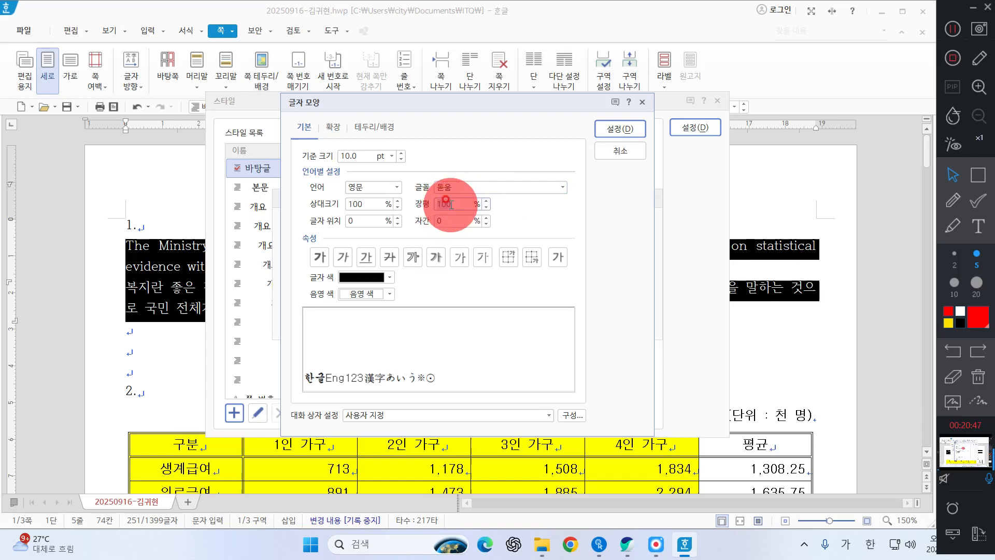
{"action": "type", "text": "95"}
{"action": "double_click", "coordinate": [449, 218]}
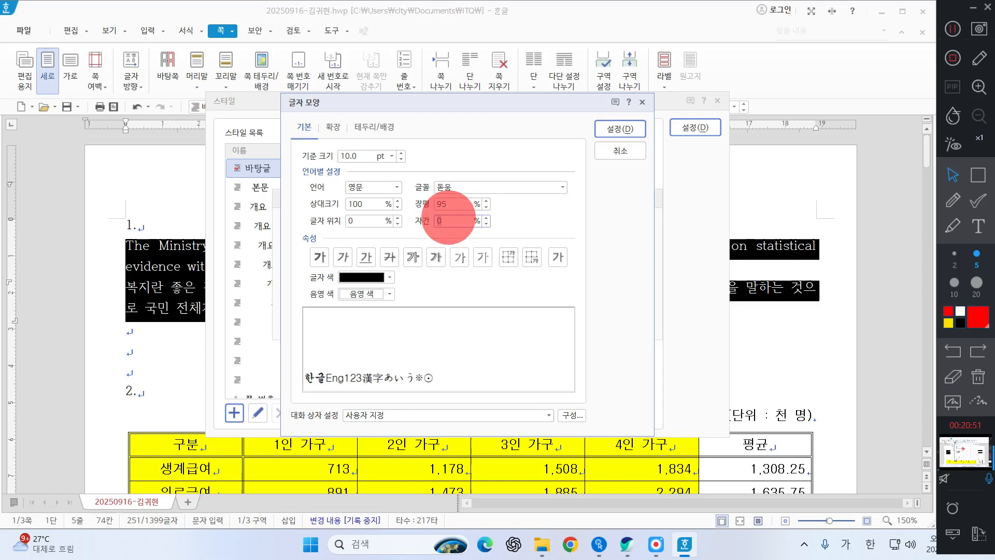
{"action": "type", "text": "5"}
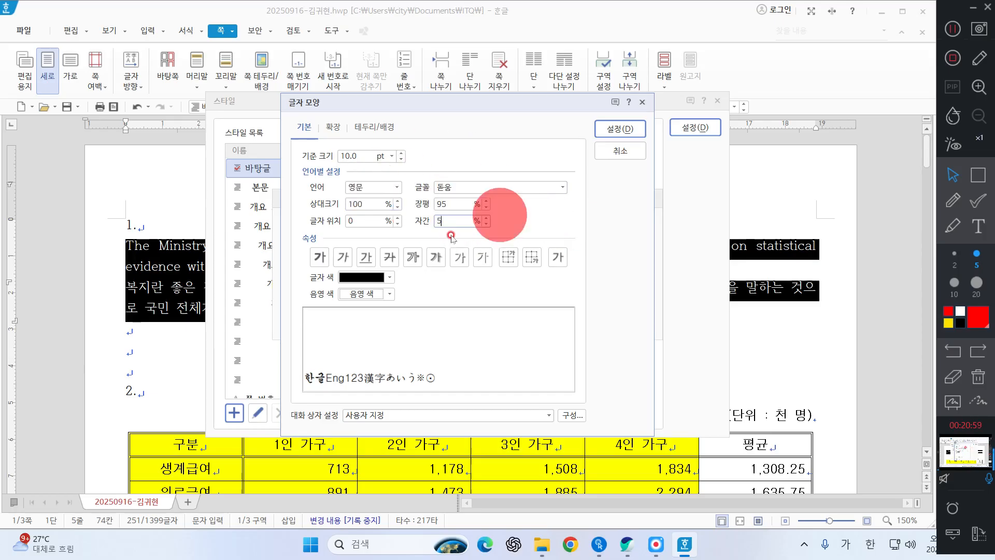
{"action": "left_click", "coordinate": [631, 134]}
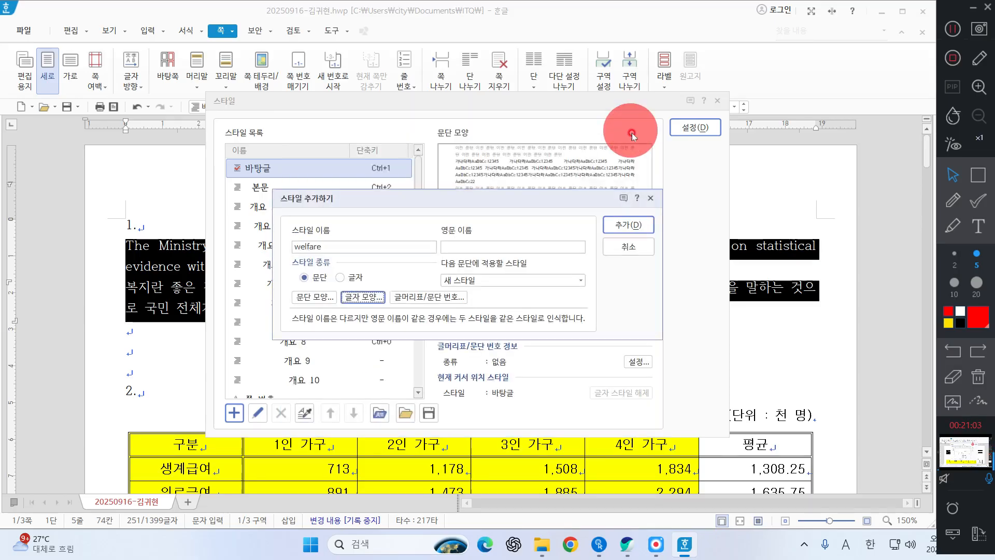
Step: Add the welfare style to the style list and apply it to the selected item 1 paragraphs
{"action": "left_click", "coordinate": [617, 227]}
{"action": "left_click", "coordinate": [691, 122]}
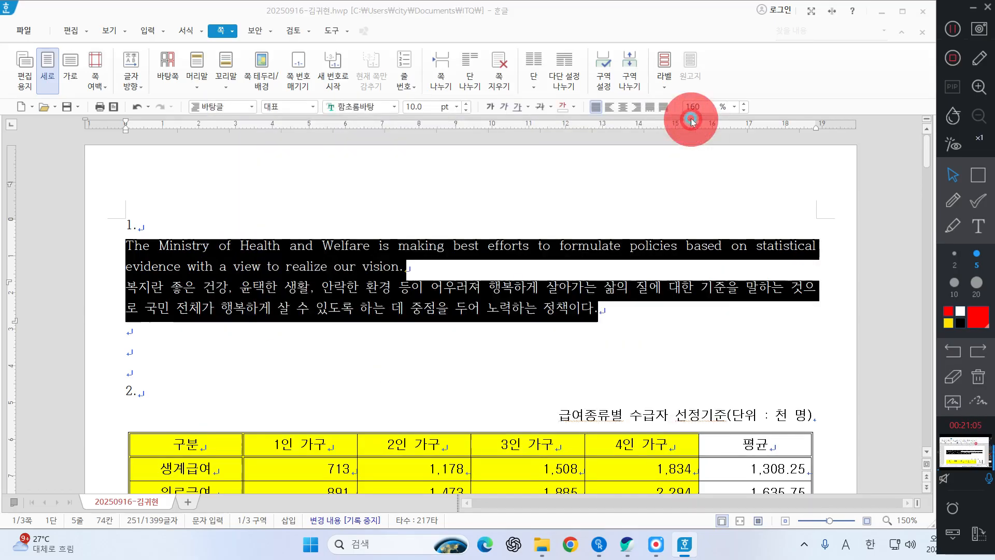
{"action": "left_click", "coordinate": [327, 269]}
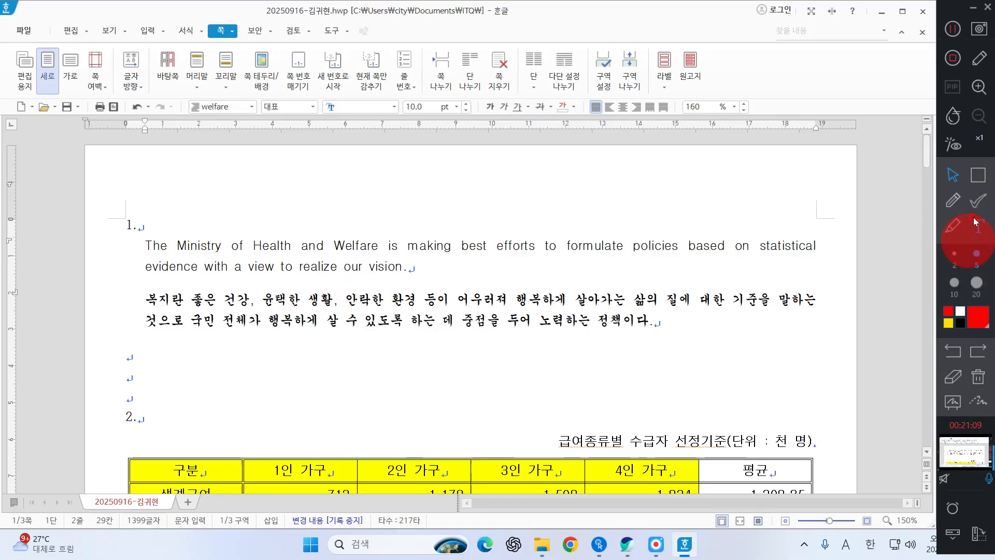
{"action": "left_click", "coordinate": [951, 202]}
{"action": "left_click_drag", "start_coordinate": [370, 283], "coordinate": [407, 270]}
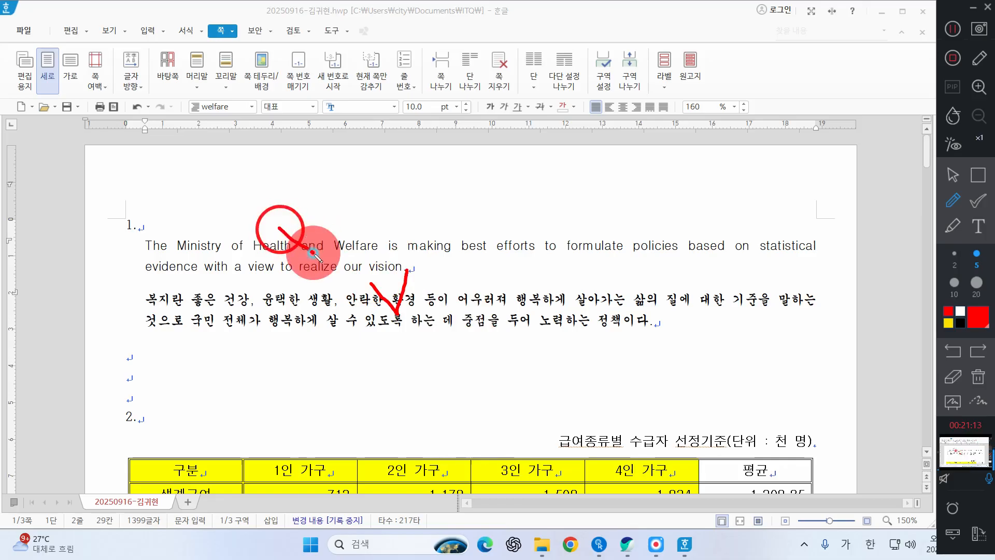
{"action": "left_click_drag", "start_coordinate": [278, 228], "coordinate": [313, 228]}
{"action": "left_click", "coordinate": [953, 175]}
{"action": "left_click", "coordinate": [333, 245]}
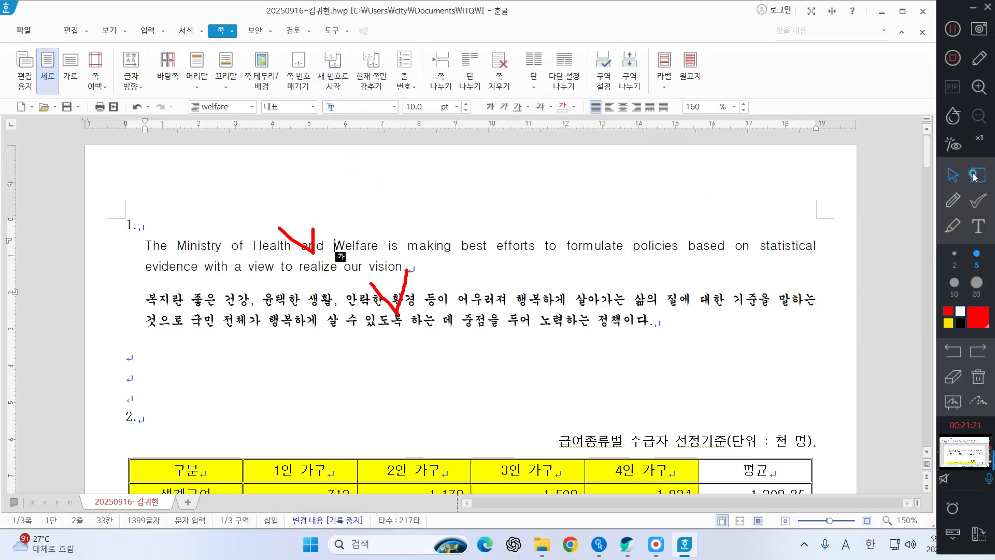
{"action": "left_click", "coordinate": [973, 177]}
{"action": "left_click_drag", "start_coordinate": [756, 213], "coordinate": [833, 345]}
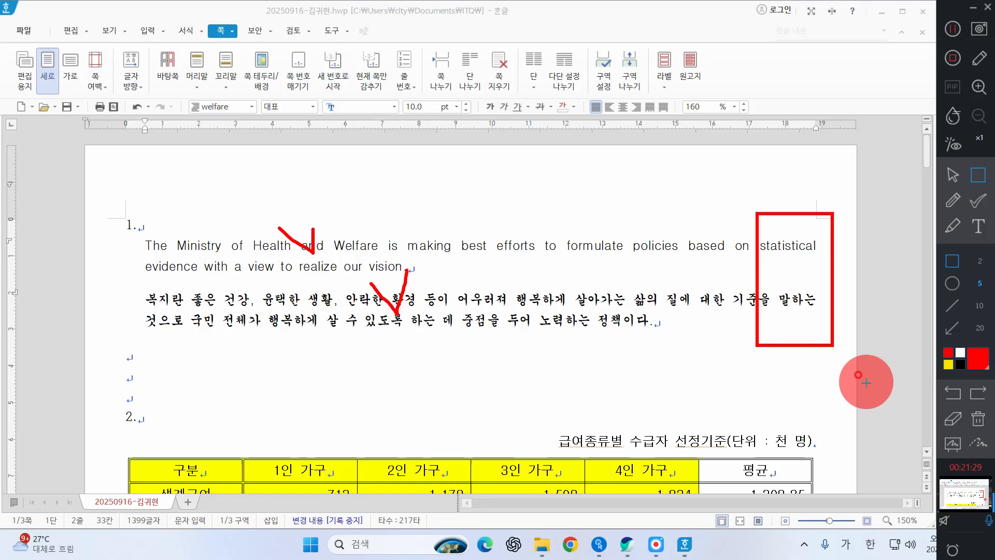
{"action": "left_click", "coordinate": [978, 418]}
{"action": "left_click", "coordinate": [952, 175]}
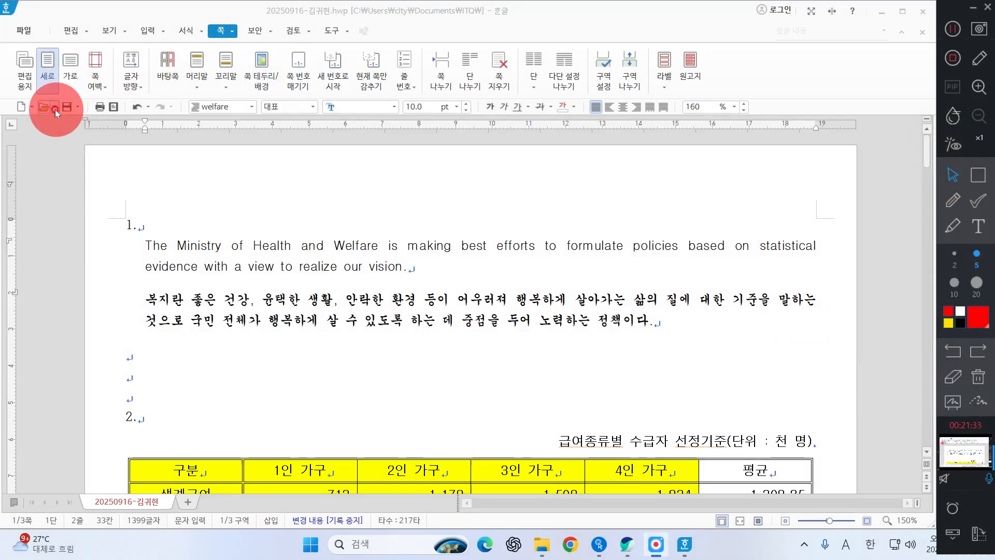
{"action": "left_click_drag", "start_coordinate": [395, 267], "coordinate": [438, 227]}
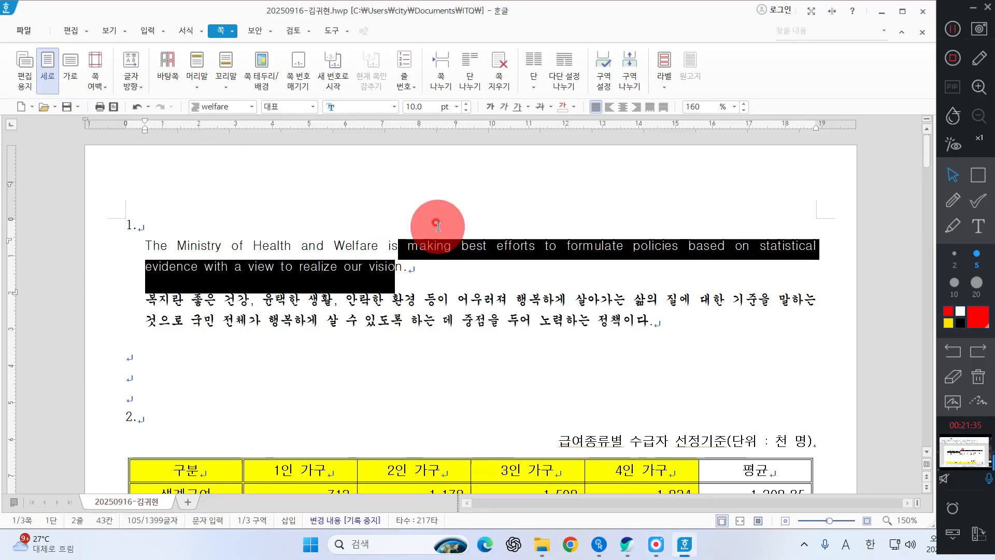